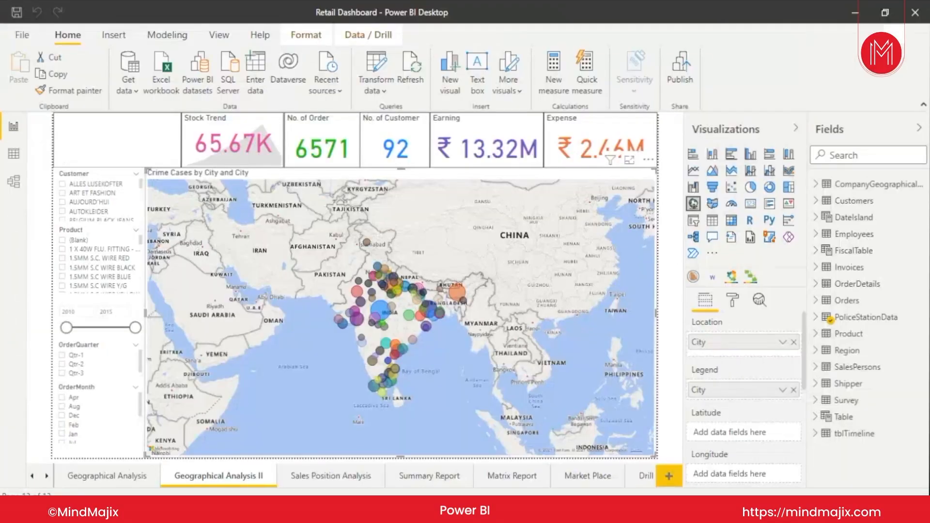
Create a new blank untitled report from the File menu
click(23, 34)
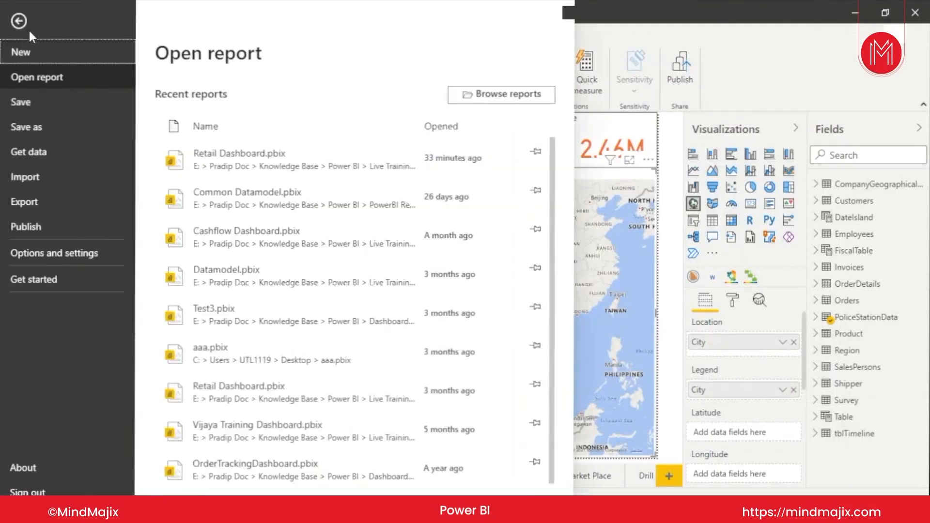
click(40, 54)
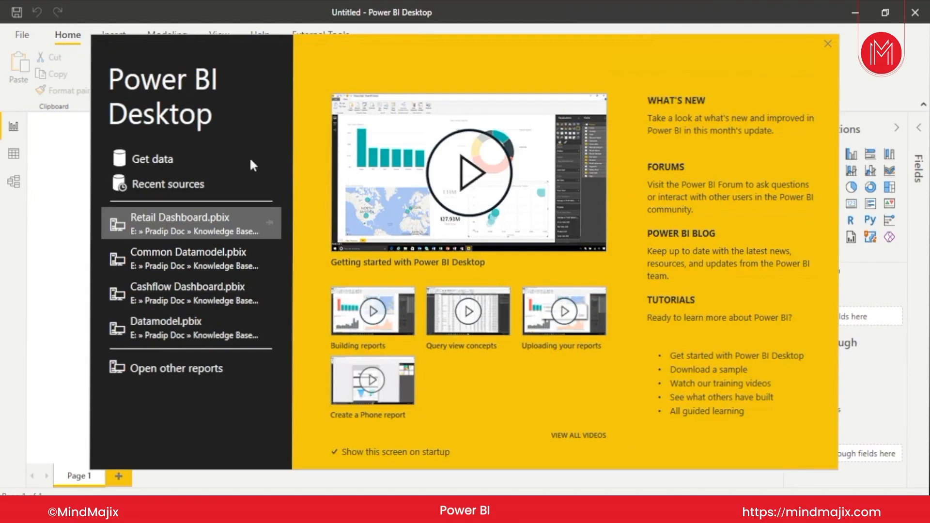
Close the welcome screen, then pick Retail Dashboard in the Power BI datasets picker and cancel
click(828, 43)
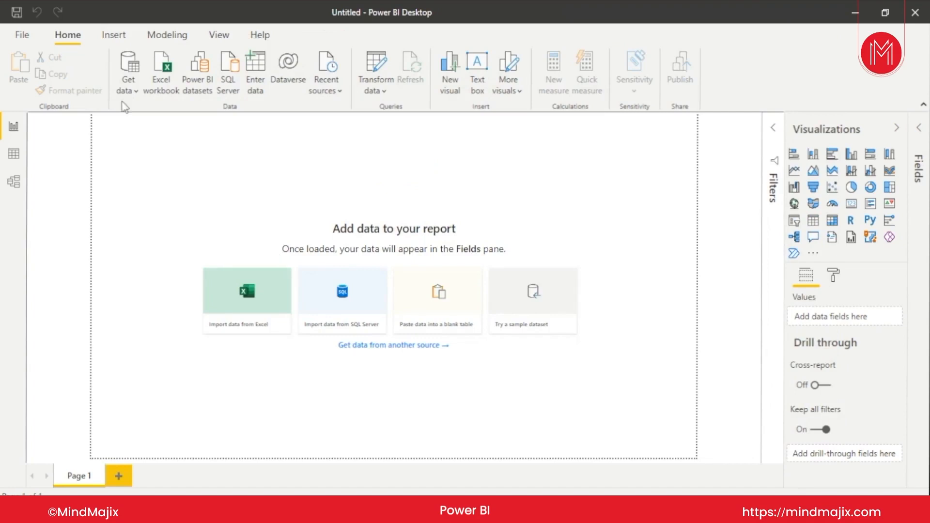
click(201, 80)
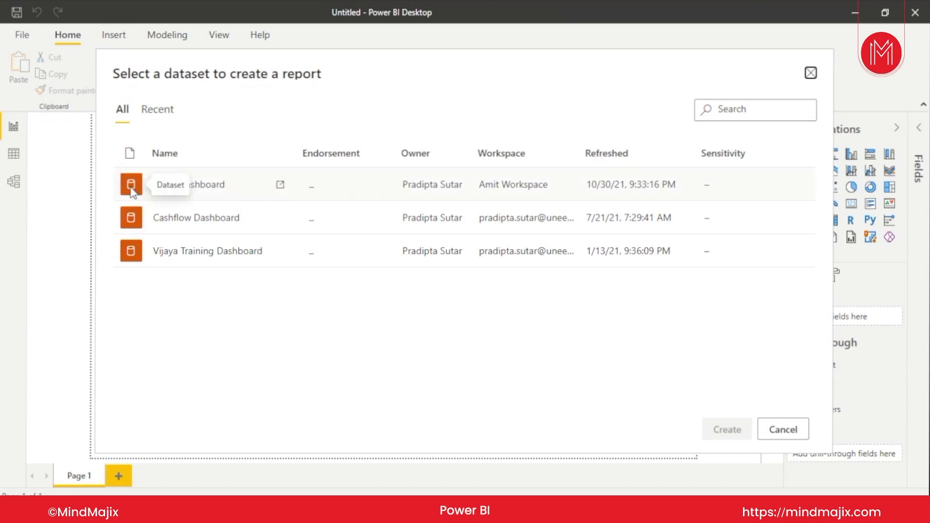
click(177, 187)
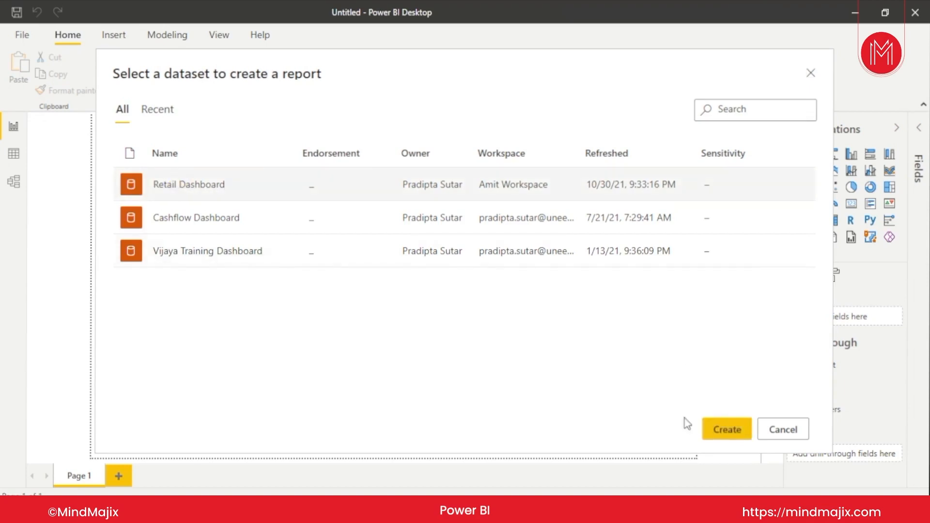
click(783, 429)
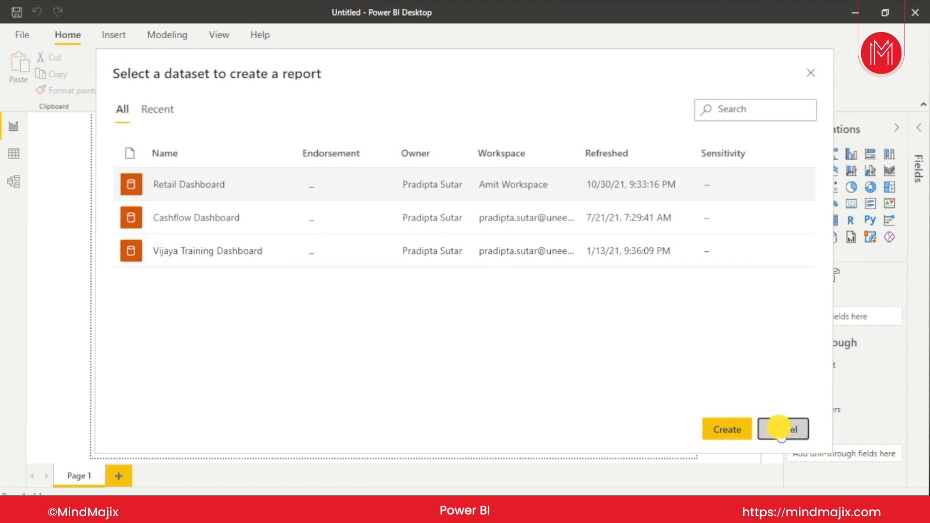
Cycle through the Data, Model and Report views
click(17, 165)
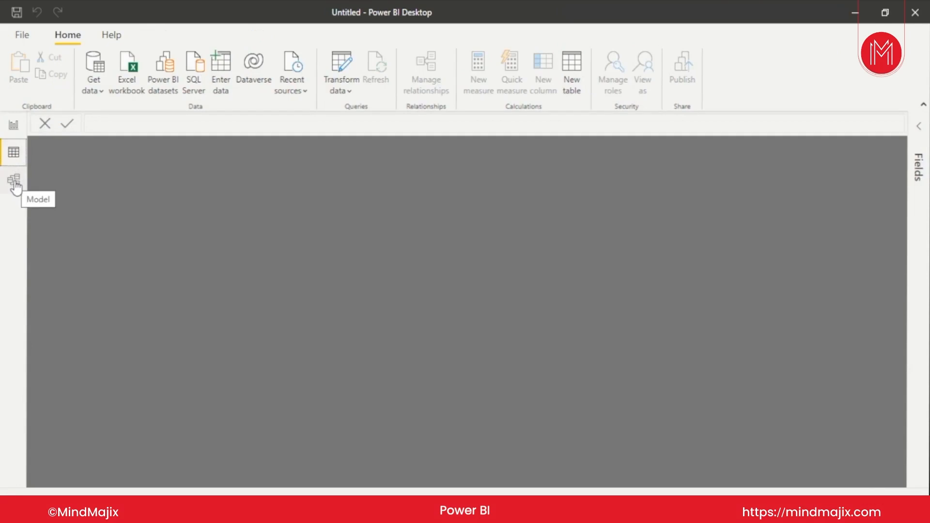
click(15, 183)
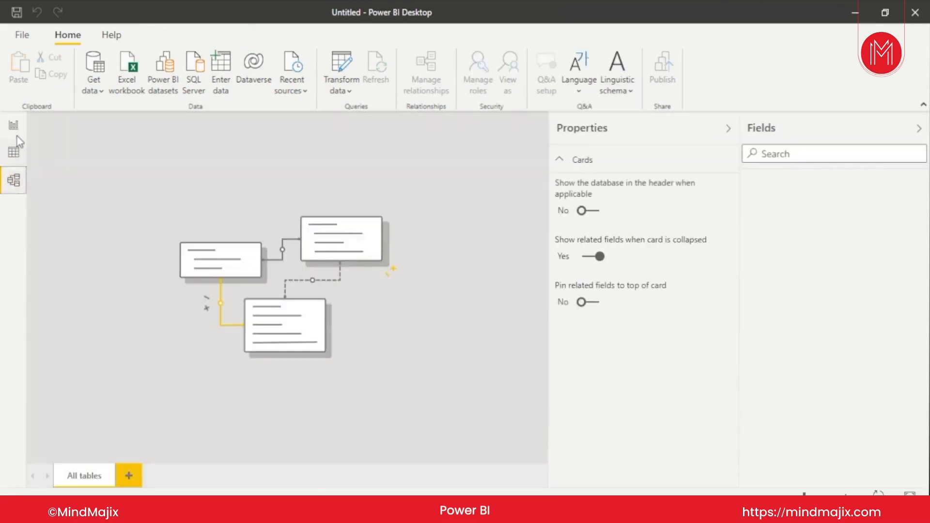
click(14, 129)
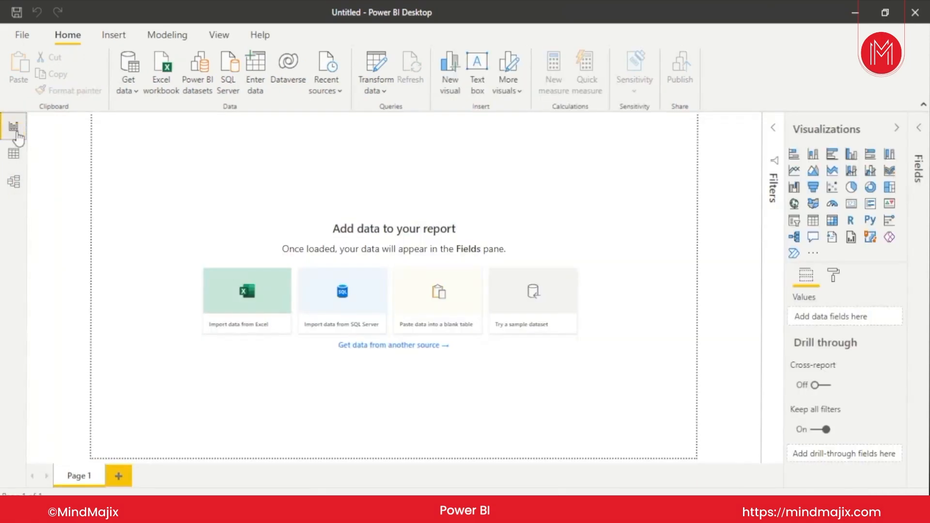
Create a live connection to the Retail Dashboard Power BI dataset
click(207, 84)
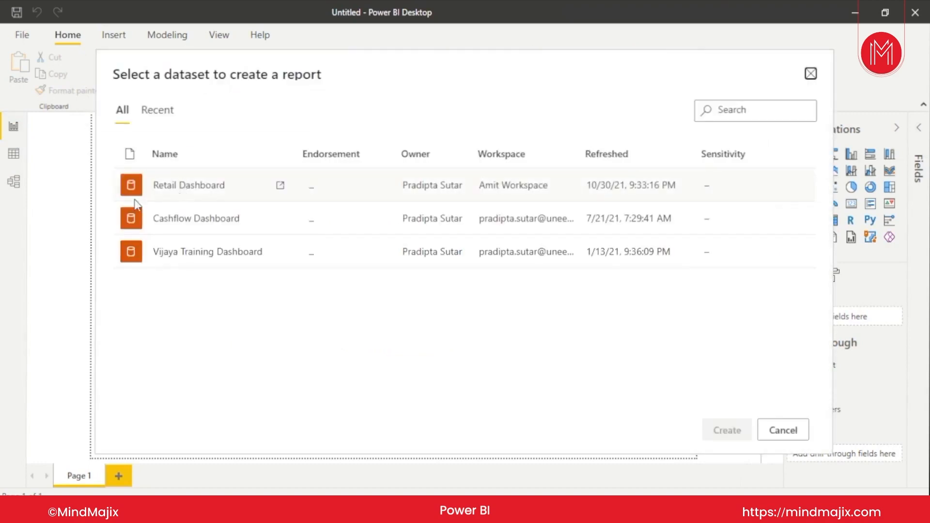
click(172, 187)
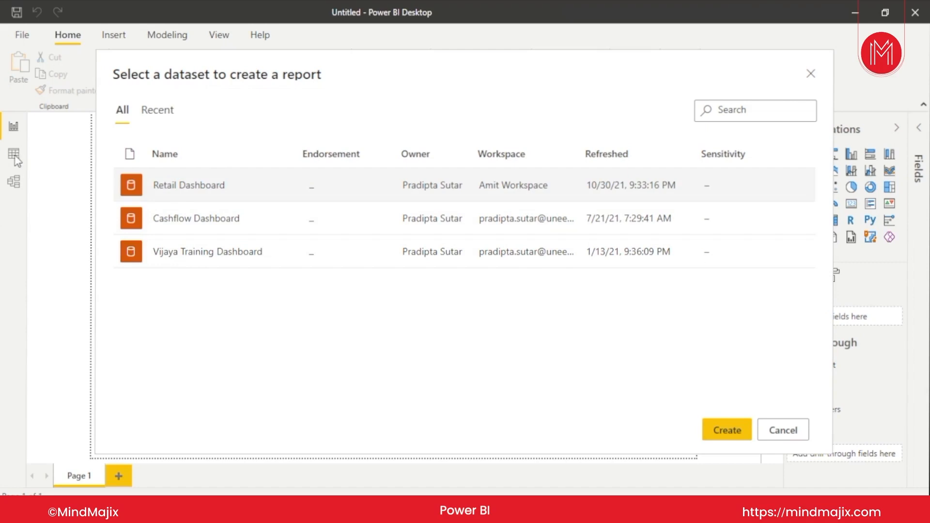
click(741, 430)
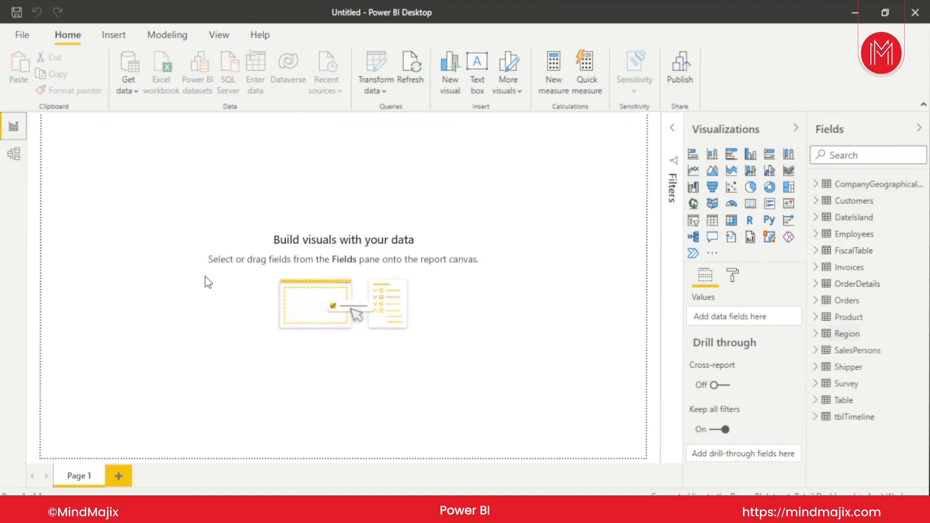
mouse_move(517, 511)
click(469, 477)
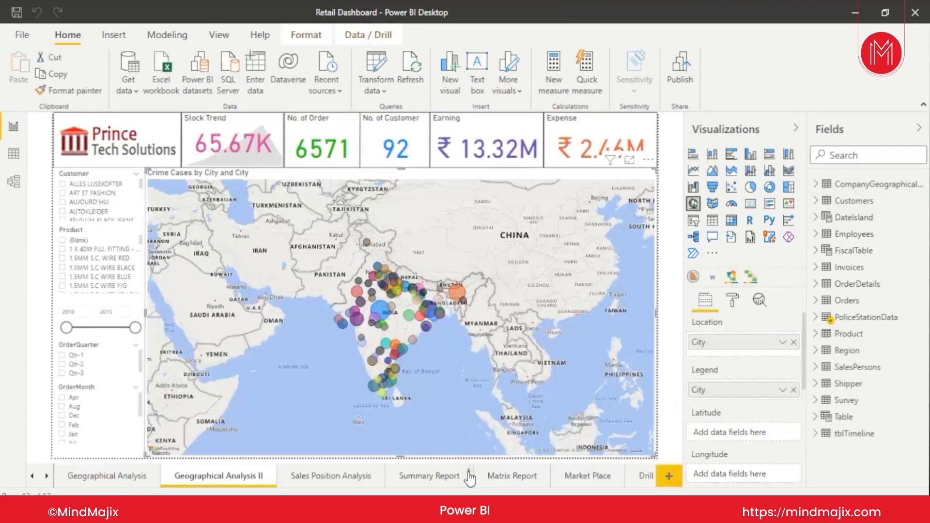
click(14, 181)
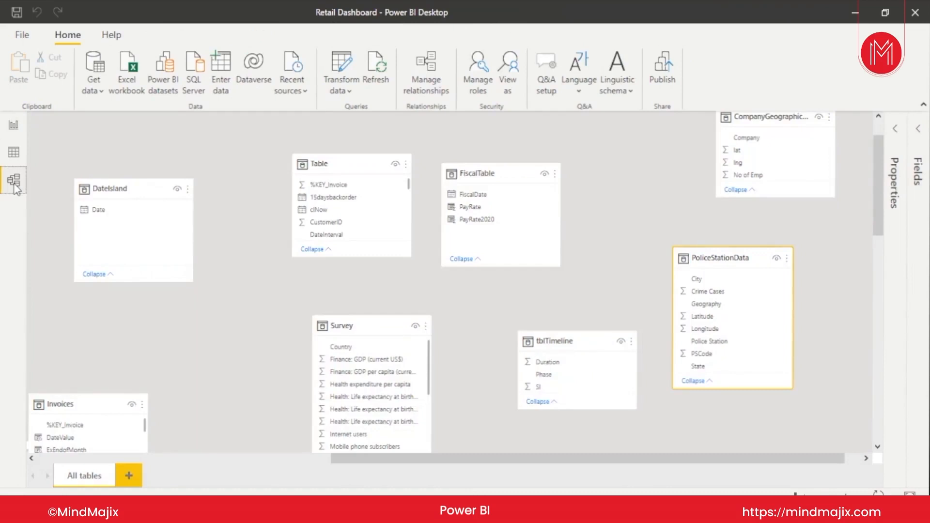
drag(878, 218, 878, 311)
drag(409, 456, 259, 453)
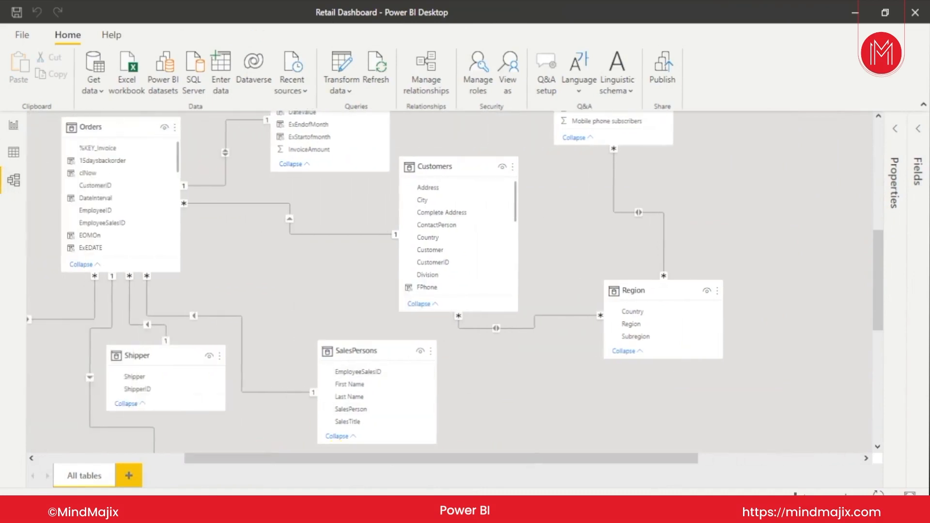
click(591, 480)
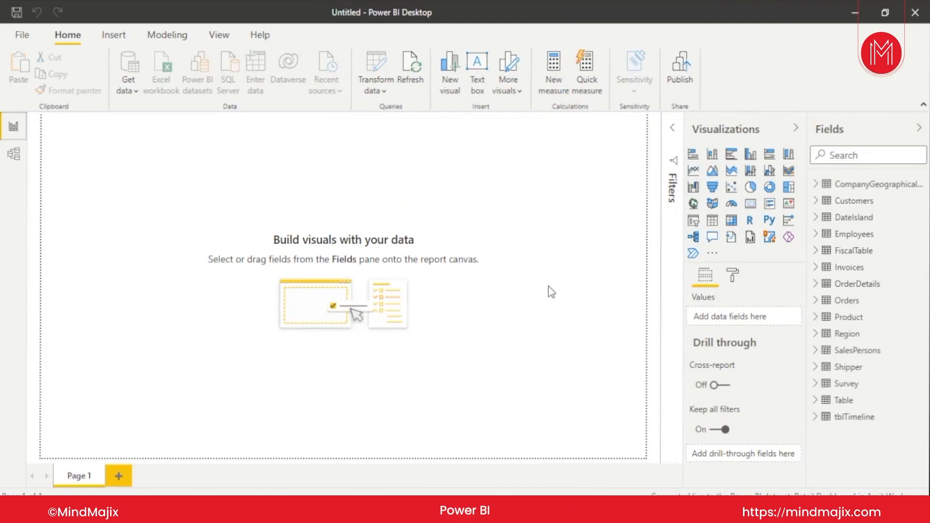
Switch to Model view and collapse the Properties and Fields panes
click(14, 156)
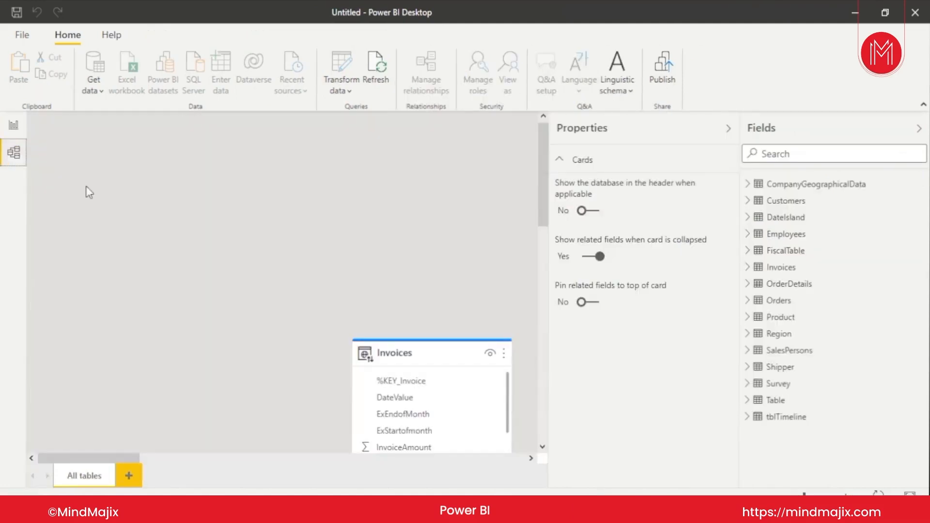
click(729, 129)
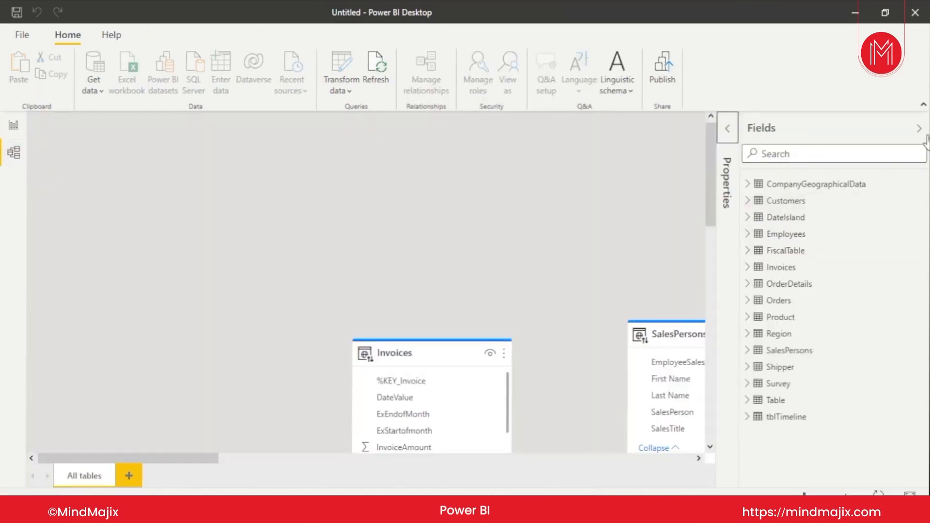
click(919, 129)
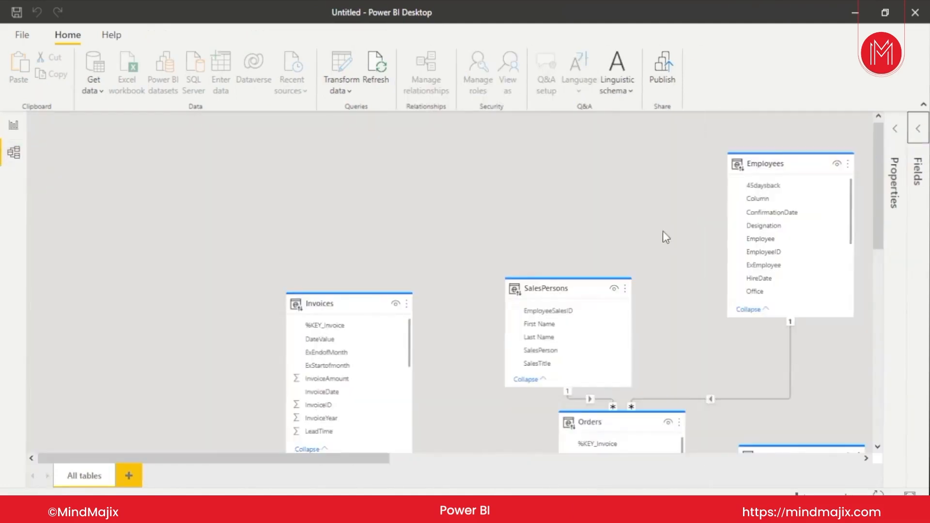
Scroll and pan the diagram to inspect the Orders, Customers and SalesPersons tables and their relationships
scroll(684, 231, down, 1)
mouse_move(348, 463)
mouse_down()
mouse_move(533, 465)
mouse_move(512, 455)
mouse_up()
scroll(536, 349, down, 5)
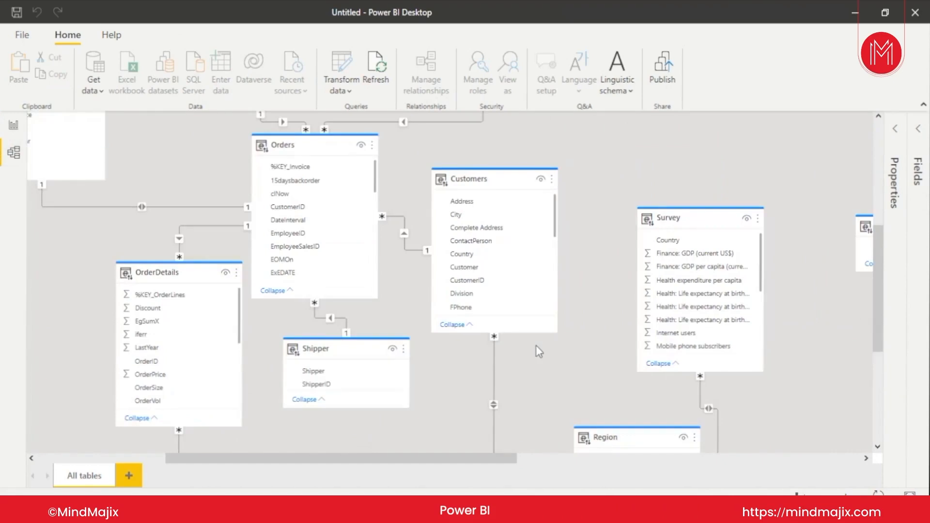
mouse_move(293, 350)
scroll(246, 352, up, 3)
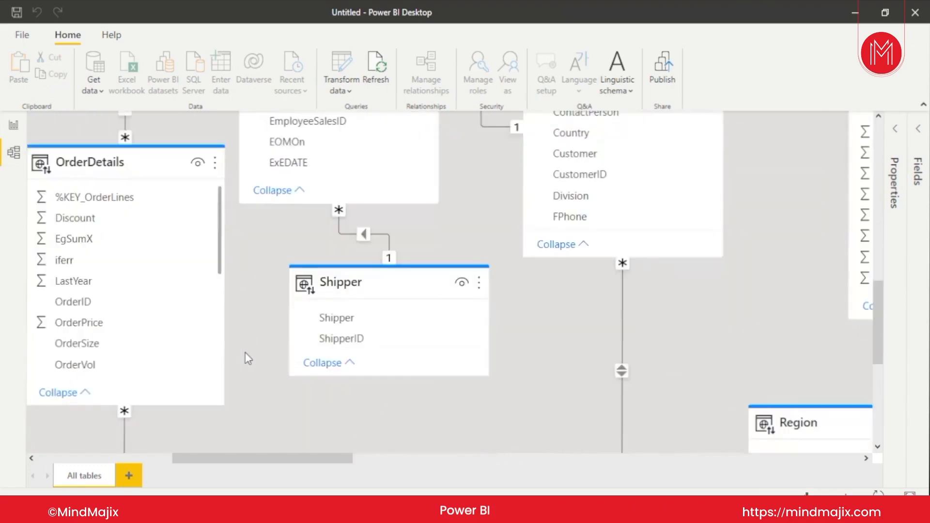
scroll(245, 353, down, 3)
scroll(245, 353, up, 4)
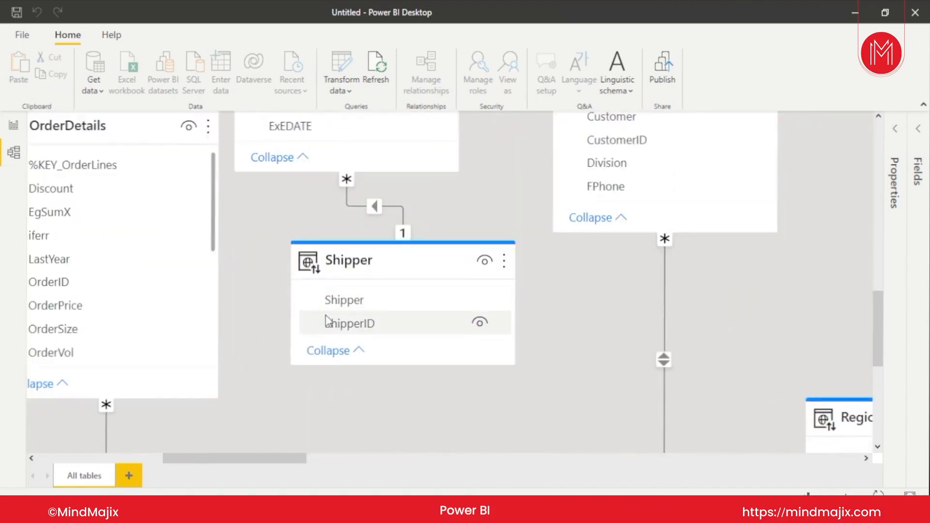
scroll(249, 342, up, 5)
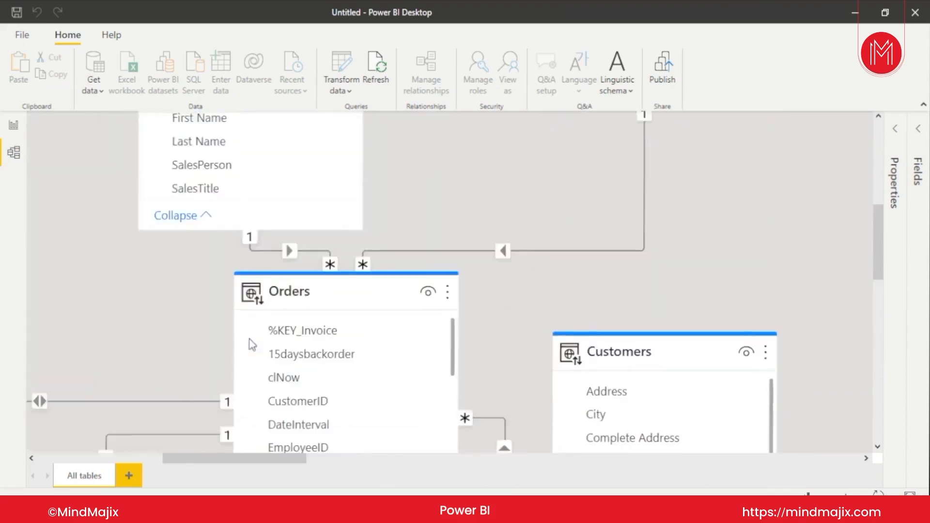
scroll(249, 343, up, 2)
scroll(228, 337, down, 3)
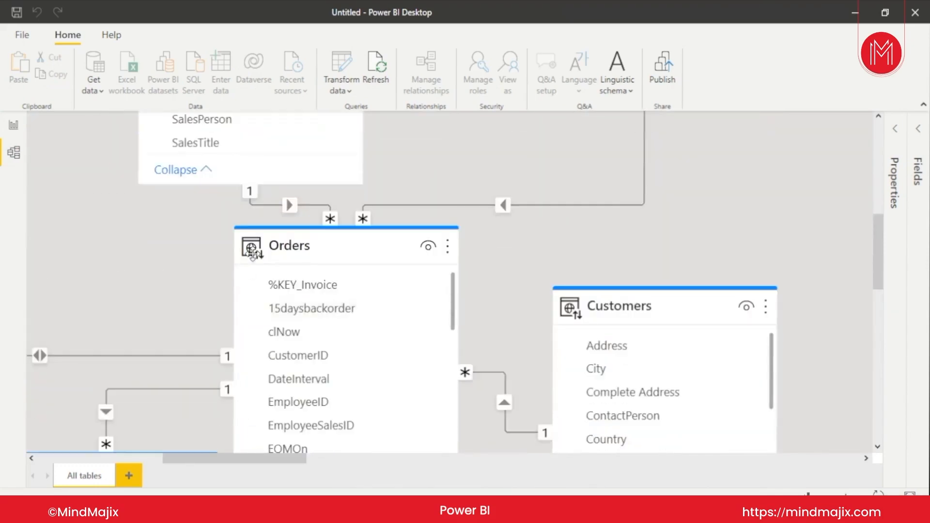
scroll(197, 263, down, 1)
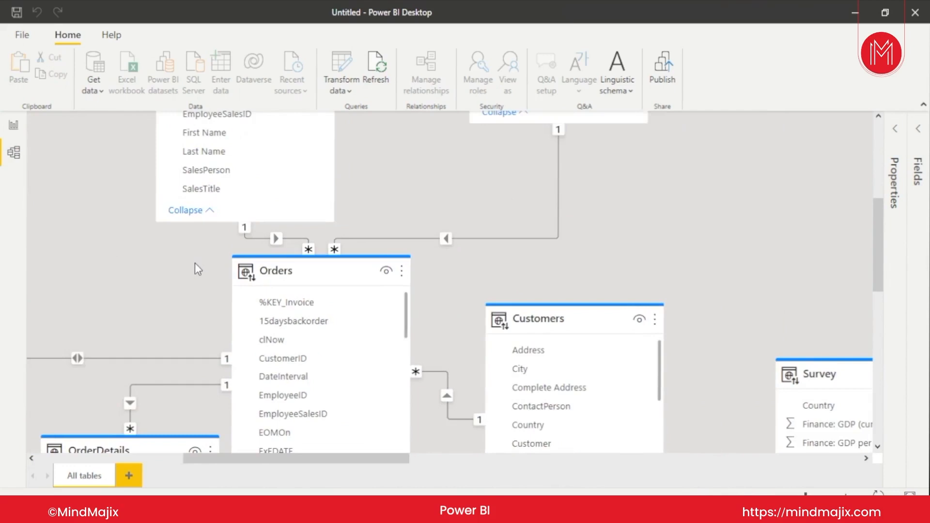
scroll(195, 264, down, 2)
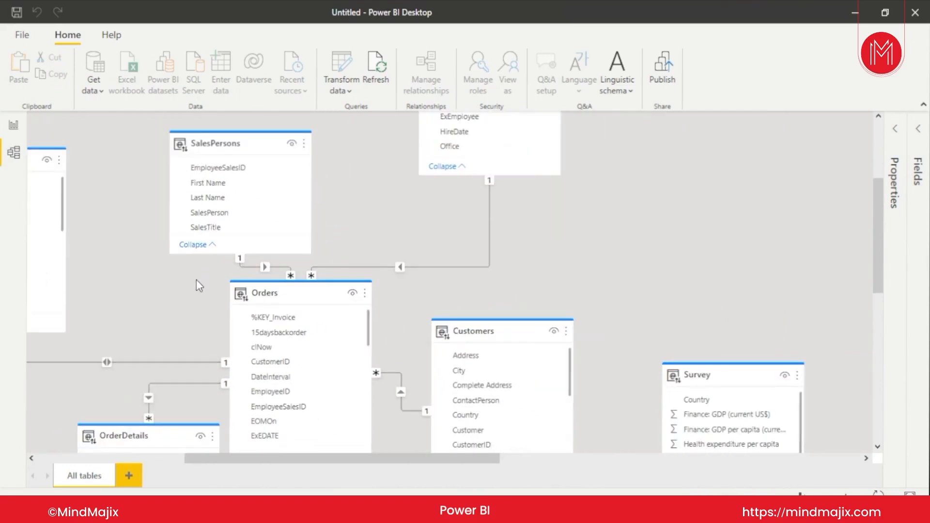
mouse_move(248, 297)
mouse_move(250, 289)
scroll(462, 269, down, 3)
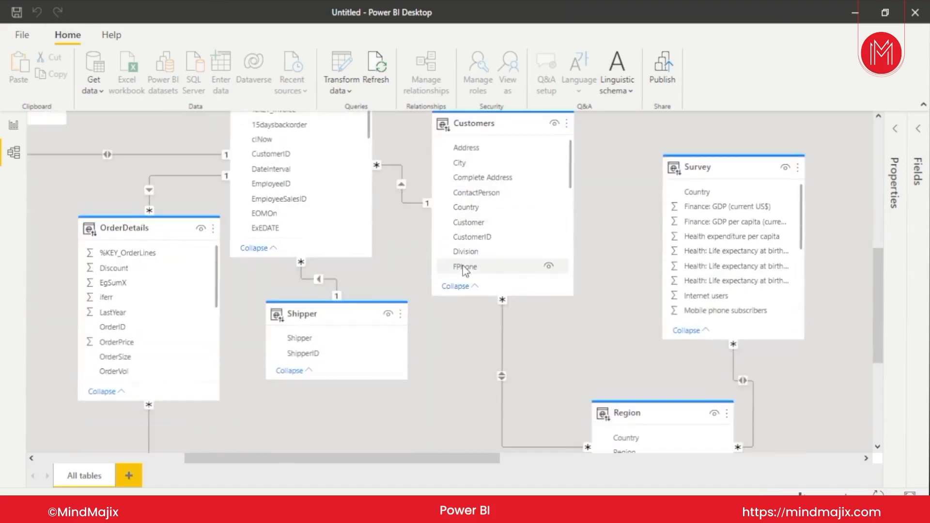
scroll(465, 266, up, 2)
scroll(390, 269, down, 3)
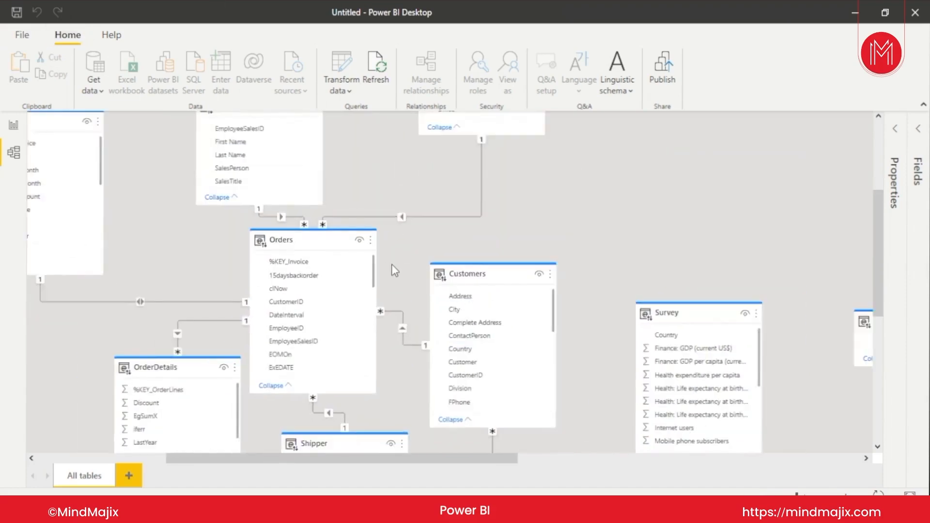
scroll(392, 266, up, 2)
scroll(395, 267, down, 2)
scroll(398, 265, up, 5)
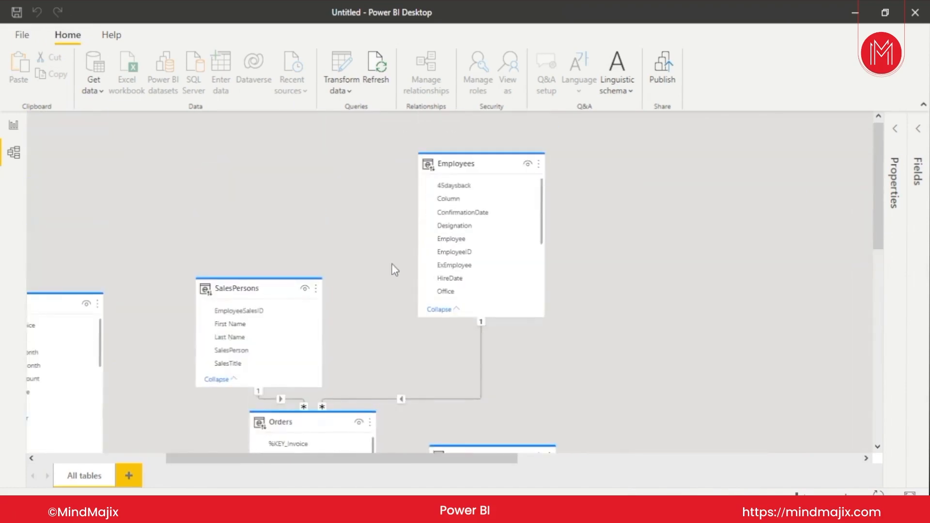
drag(475, 155, 508, 216)
mouse_move(507, 216)
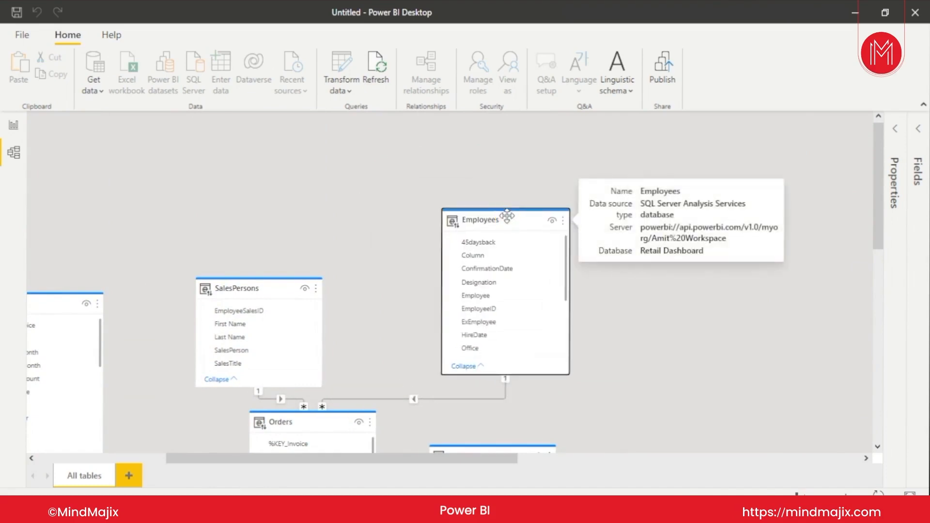
scroll(359, 238, down, 12)
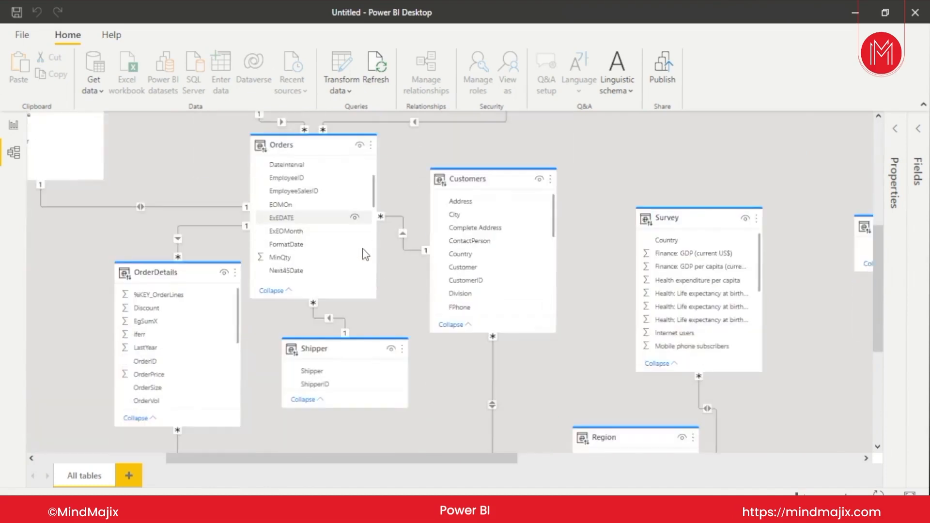
scroll(443, 414, down, 6)
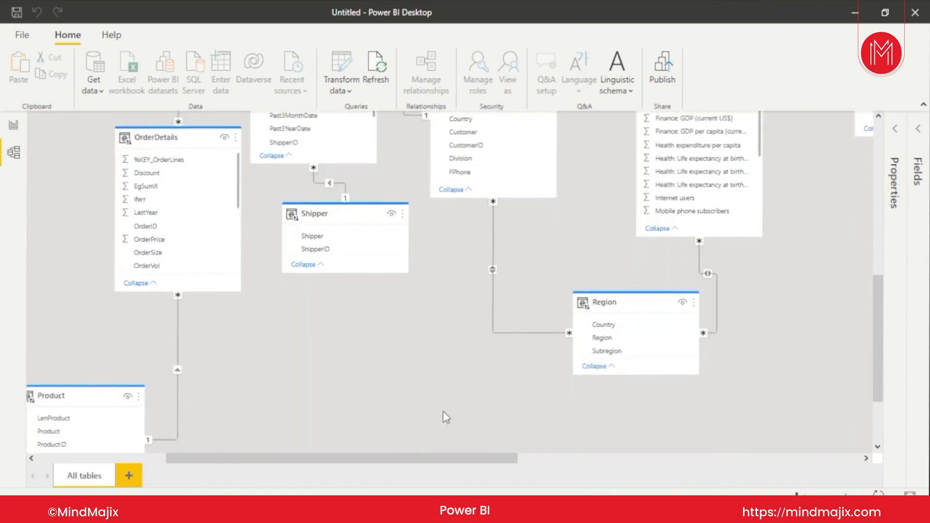
scroll(442, 410, down, 4)
scroll(387, 380, up, 12)
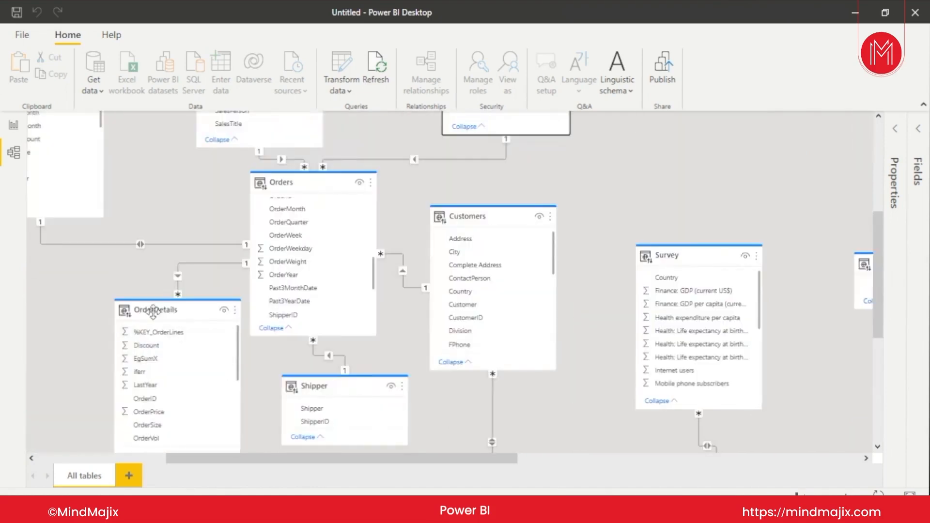
mouse_move(153, 307)
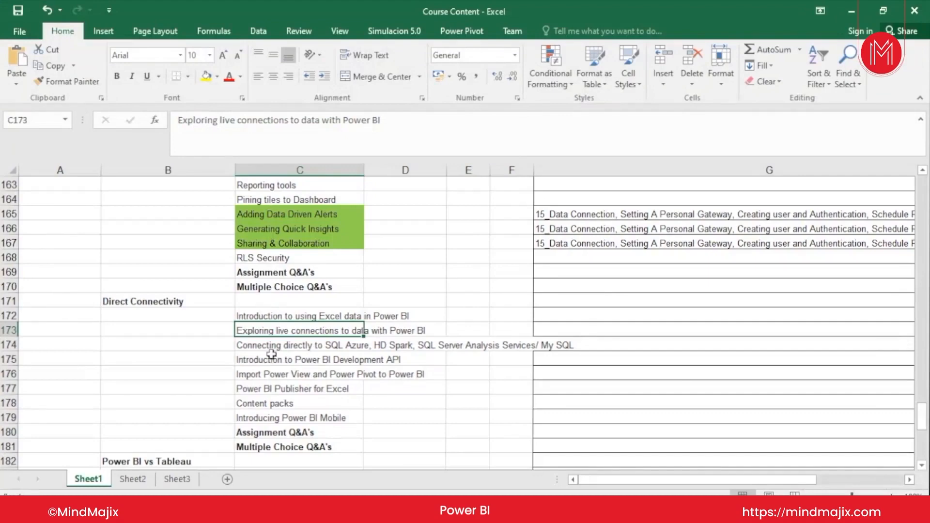
click(270, 346)
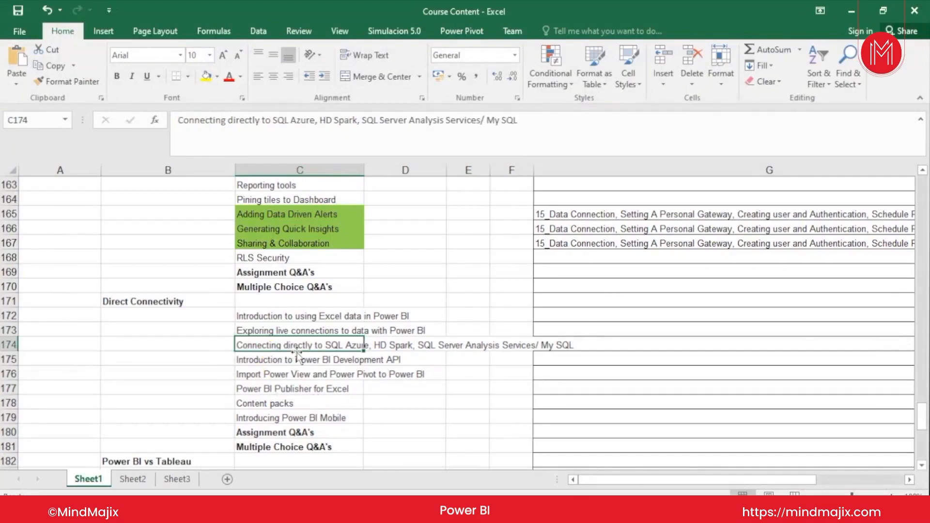
click(438, 345)
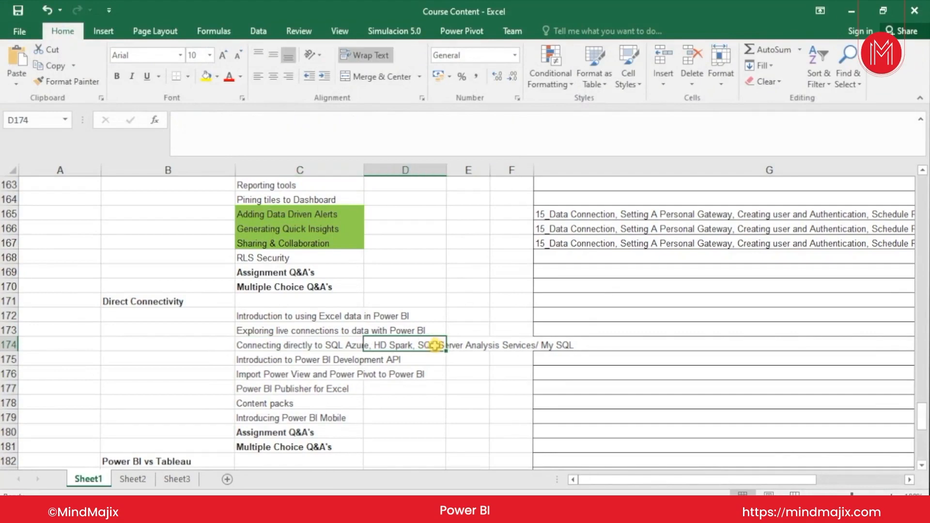
click(511, 345)
click(324, 345)
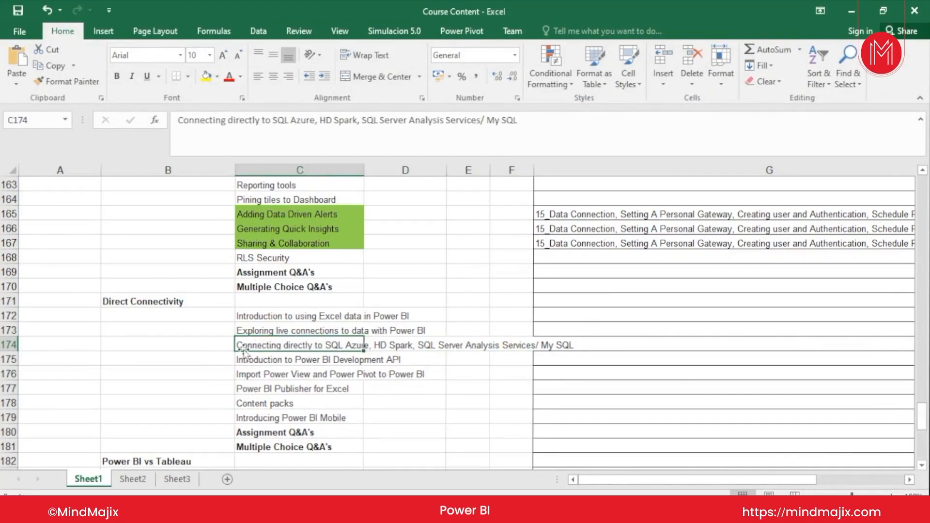
click(227, 346)
click(315, 345)
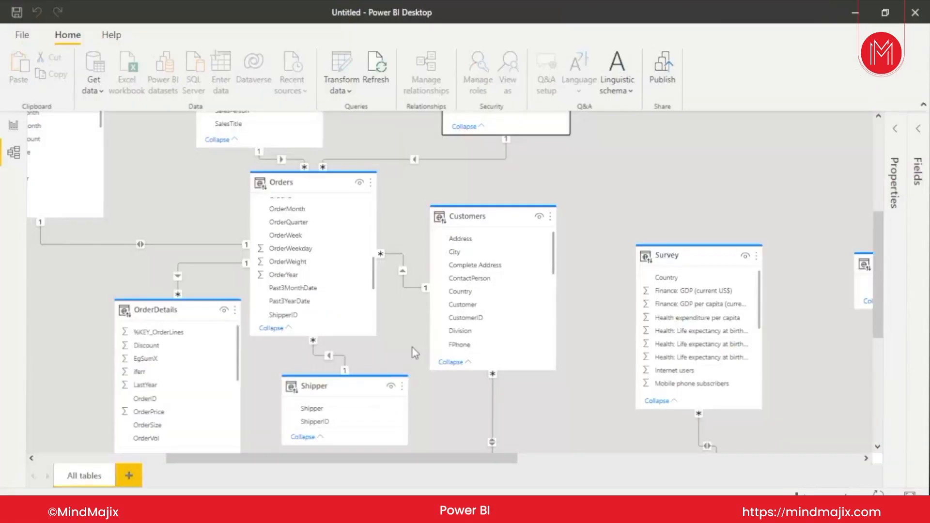
Expand the Fields pane and switch to the blank Page 1 report canvas
mouse_move(285, 180)
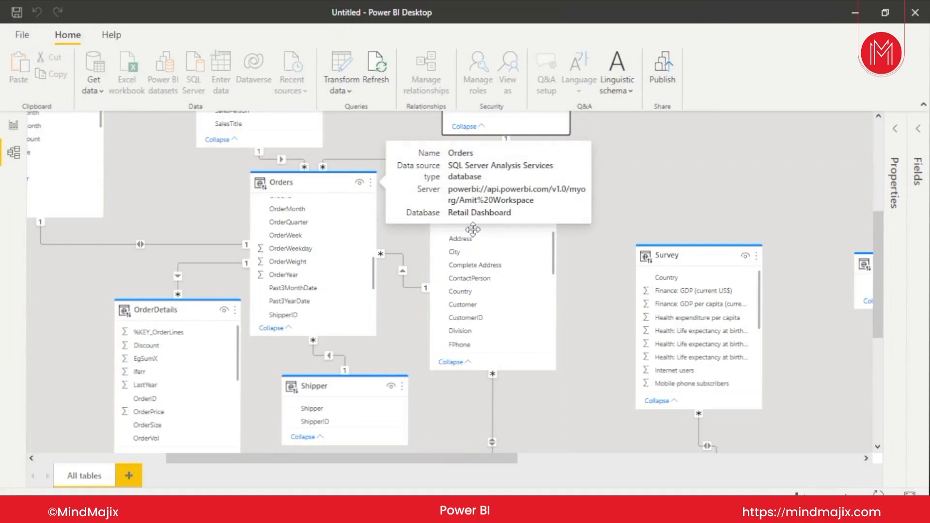
mouse_move(452, 214)
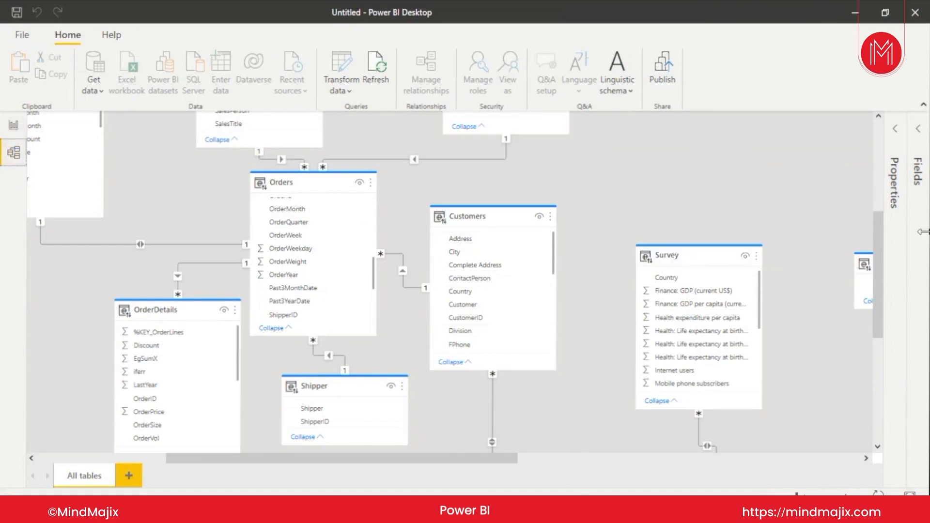
click(917, 173)
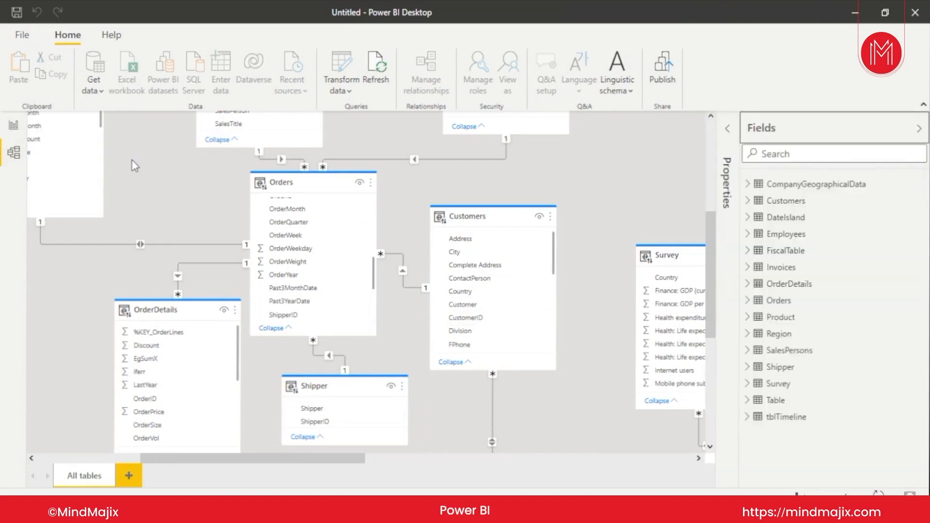
click(13, 126)
click(344, 228)
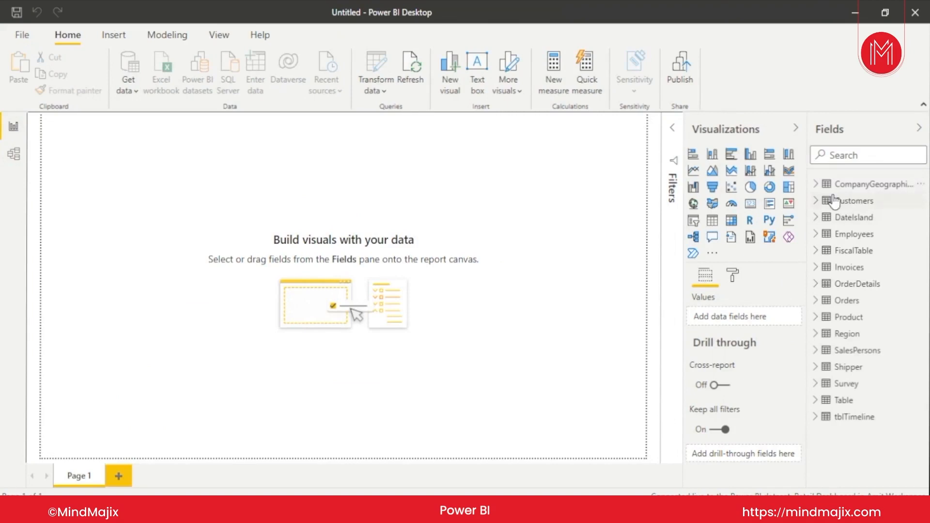
Insert a clustered column chart, enlarge it, and put Customers > Customer on its axis
click(712, 155)
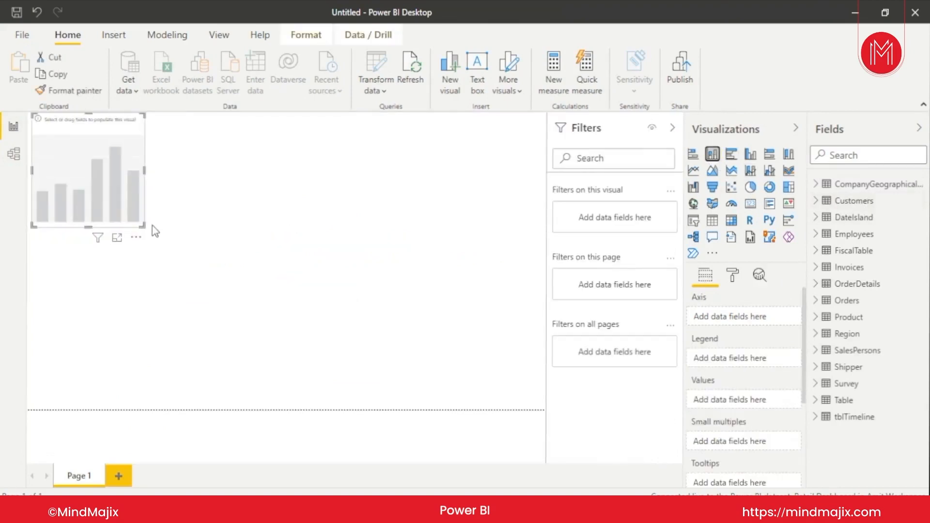
drag(142, 224, 335, 341)
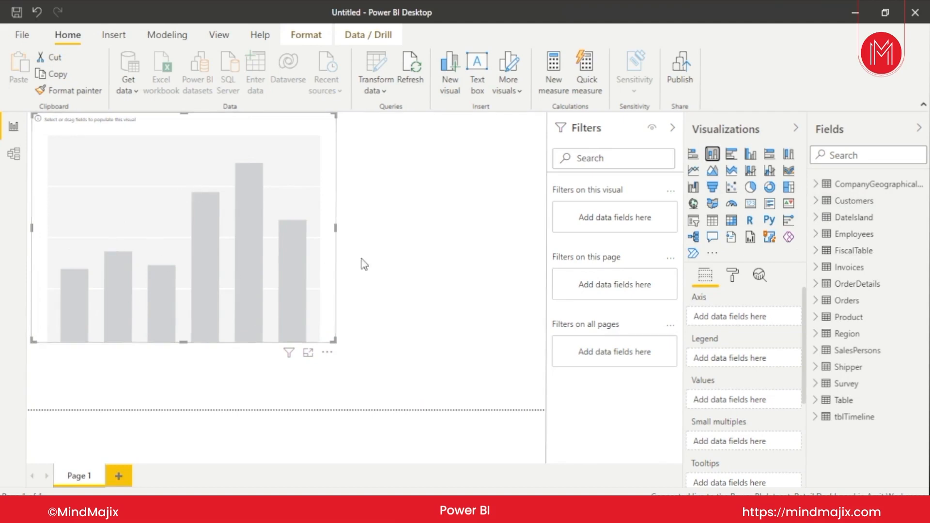
click(817, 201)
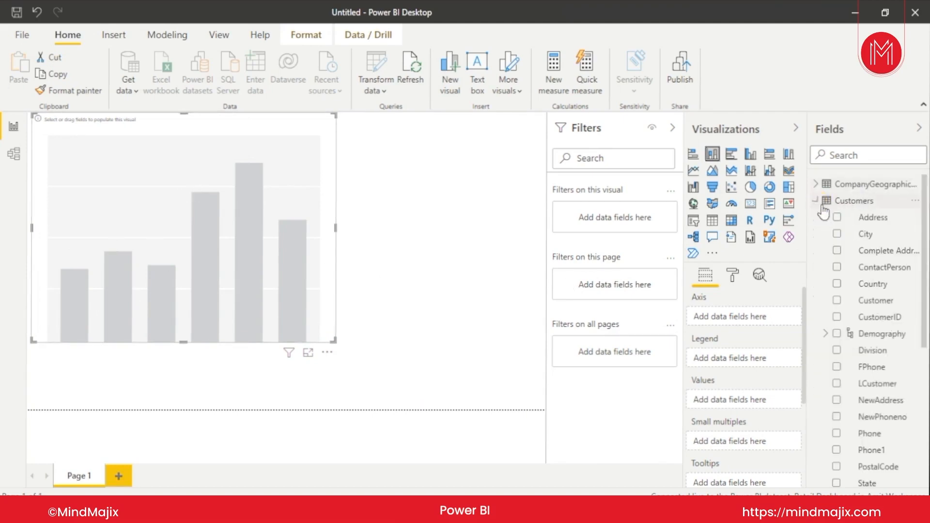
drag(886, 302, 780, 322)
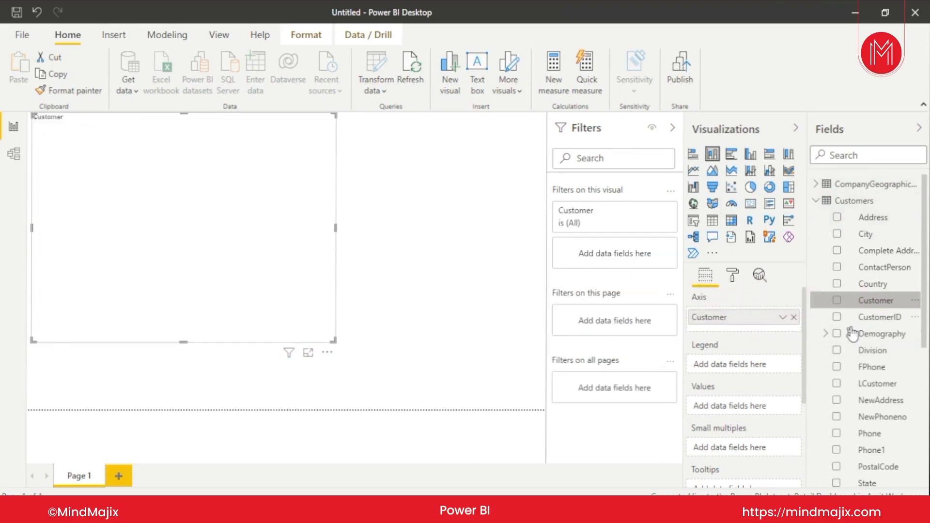
click(816, 201)
Add Orders > OrderID as the chart's values to count orders per customer
click(817, 299)
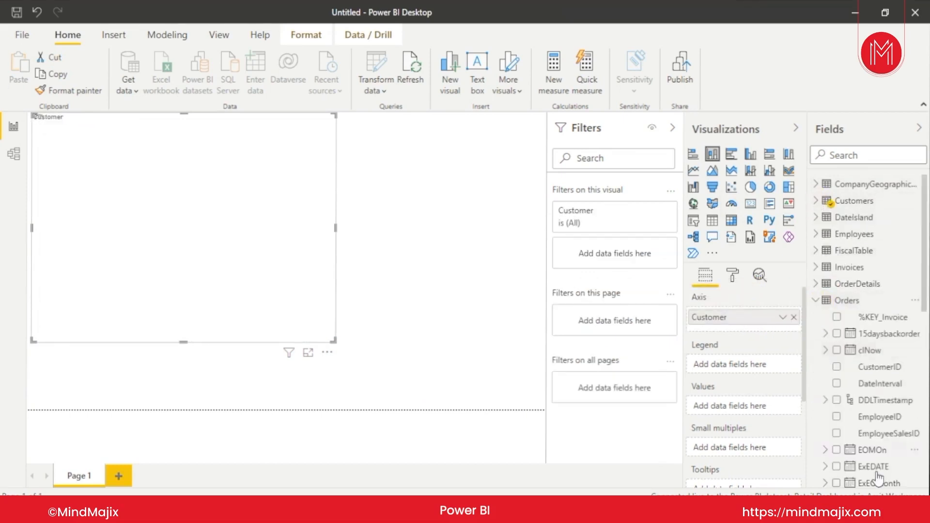
scroll(889, 425, down, 3)
scroll(889, 426, down, 1)
drag(875, 391, 758, 406)
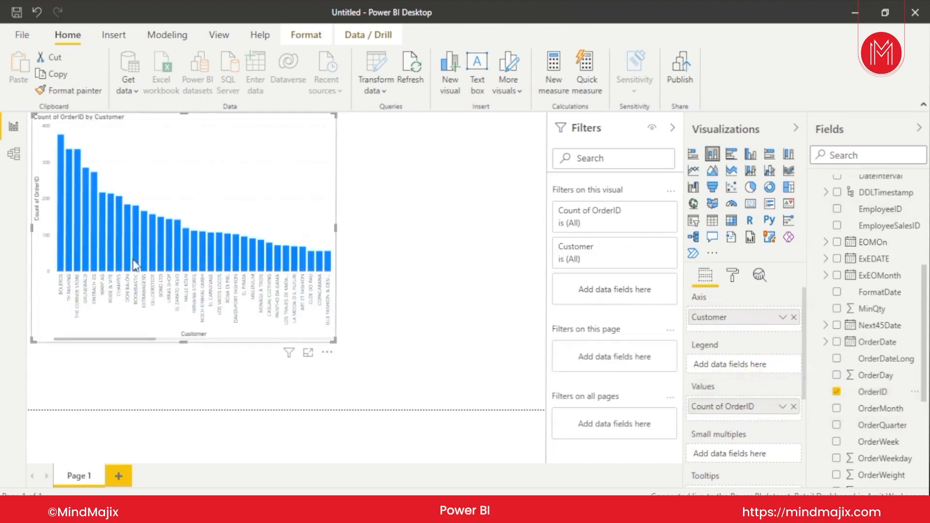
click(471, 285)
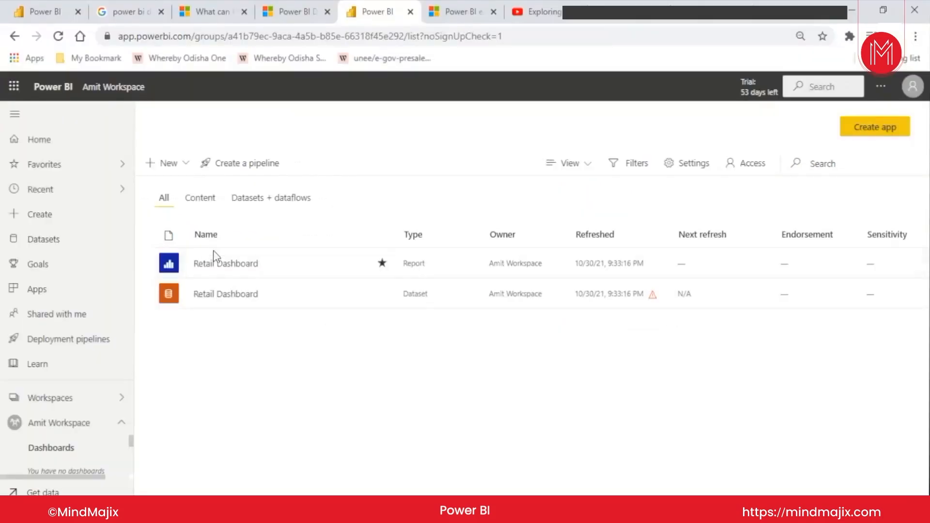
mouse_move(339, 295)
mouse_move(514, 484)
click(584, 482)
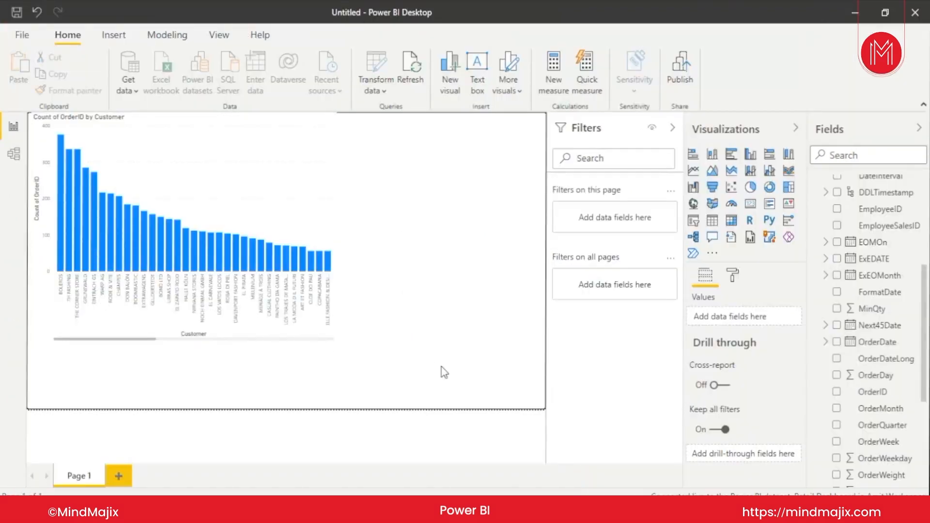
click(416, 427)
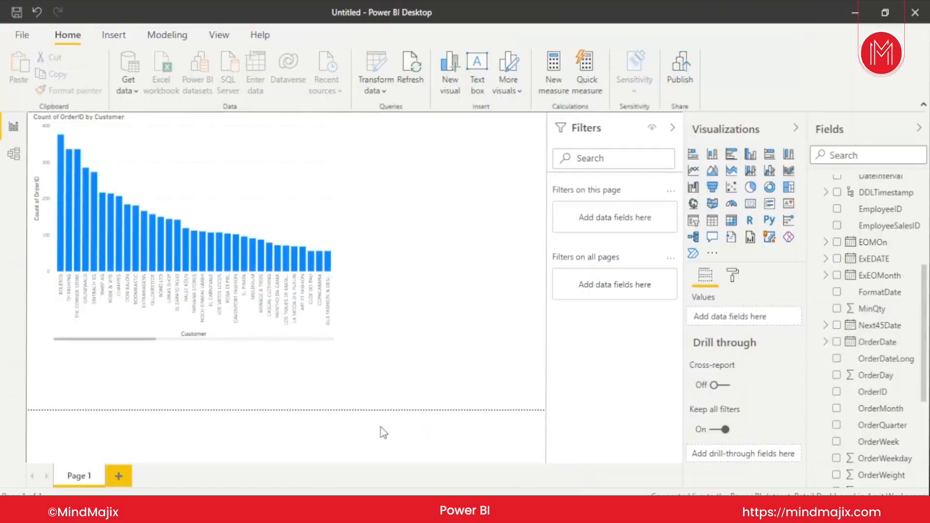
click(432, 377)
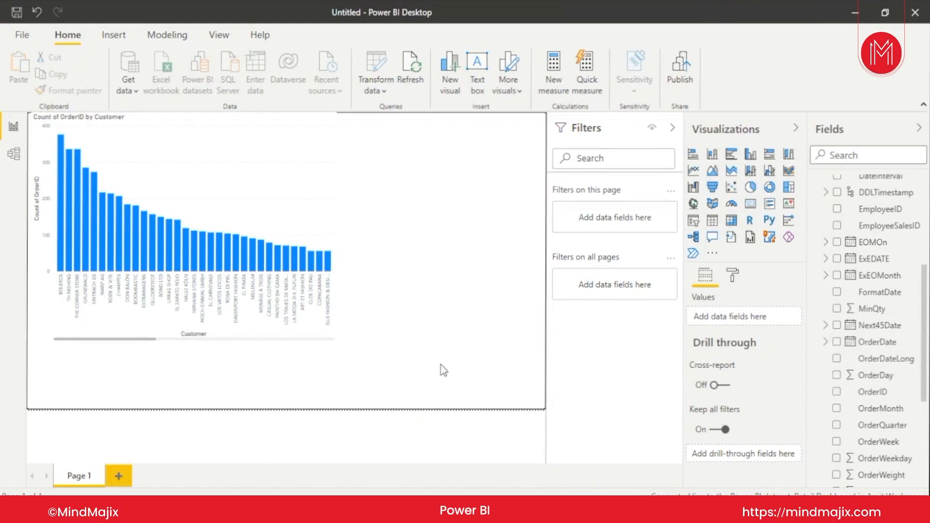
click(383, 90)
click(402, 113)
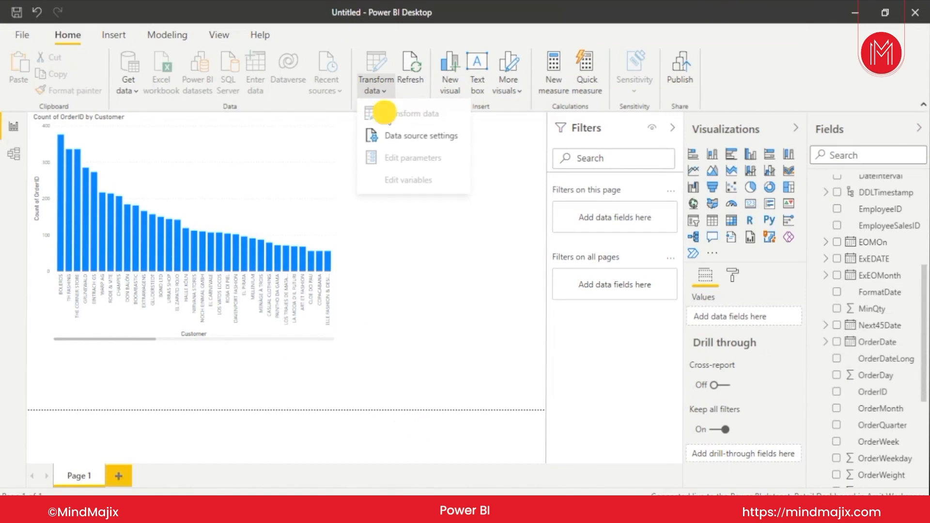
click(422, 116)
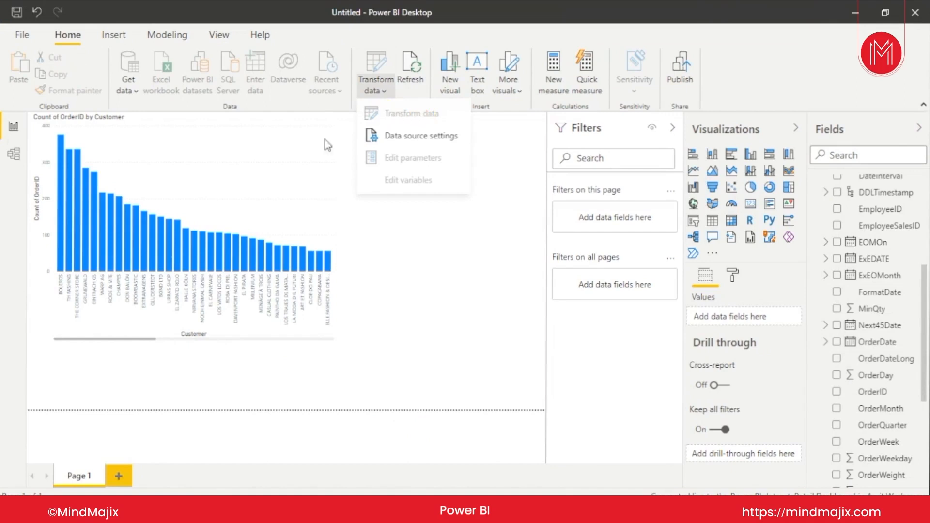
click(130, 96)
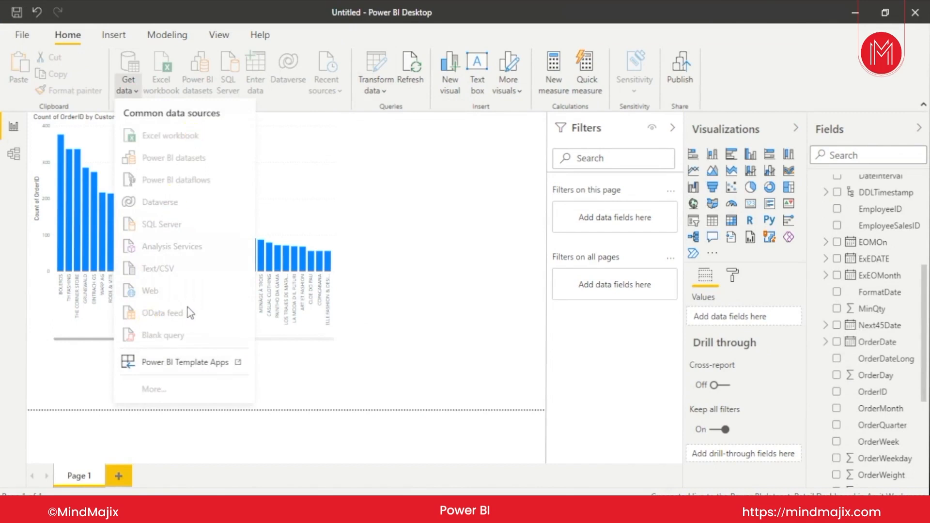
click(186, 262)
click(168, 225)
click(165, 178)
click(170, 150)
click(159, 267)
click(155, 314)
click(169, 250)
click(170, 196)
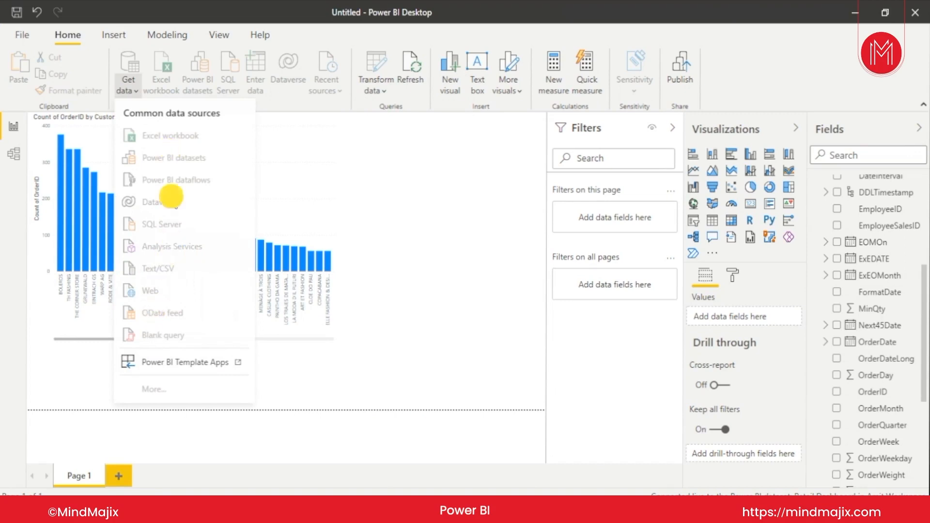
click(385, 206)
click(426, 324)
click(308, 335)
Stretch the Count of OrderID by Customer chart across the page and collapse the Filters pane
drag(335, 342, 546, 409)
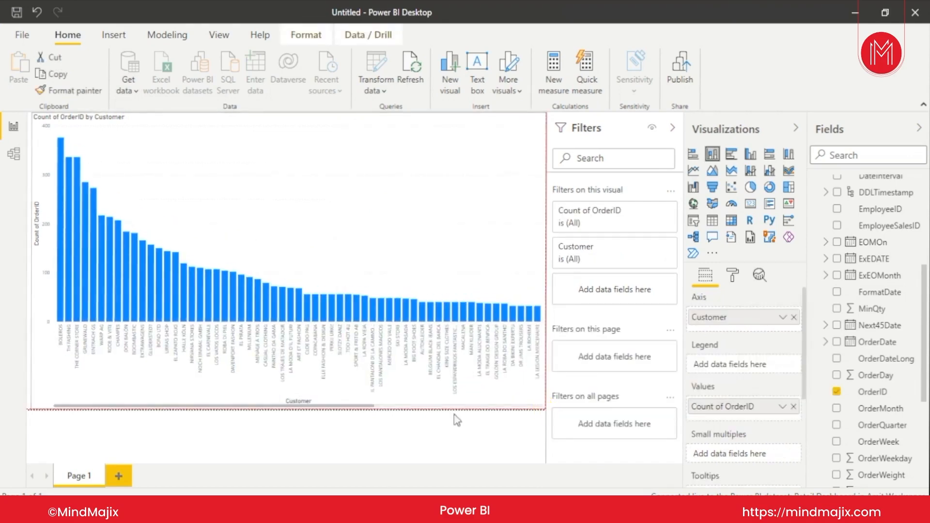
click(313, 173)
click(675, 127)
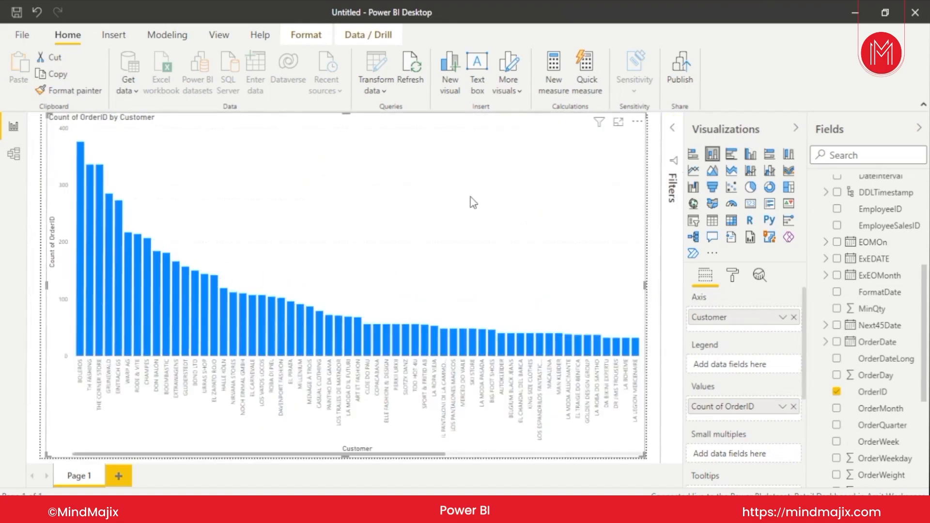
click(376, 71)
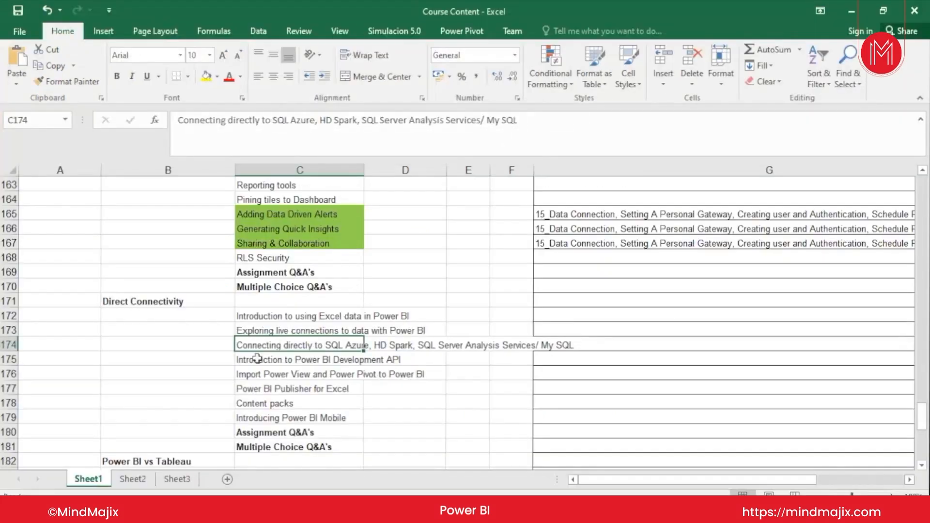
Select the live connections and Connecting directly to SQL Azure topics, then cell D174, in the outline
click(267, 332)
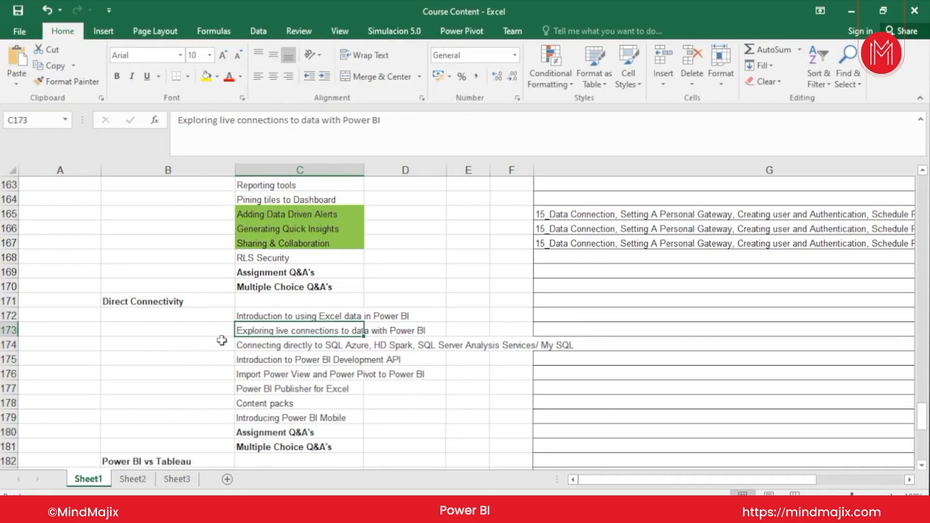
click(244, 347)
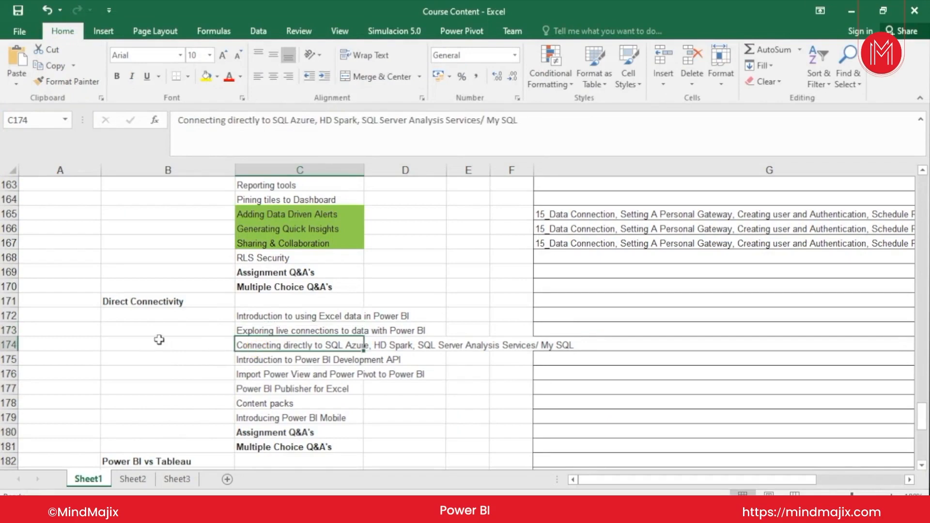
click(425, 349)
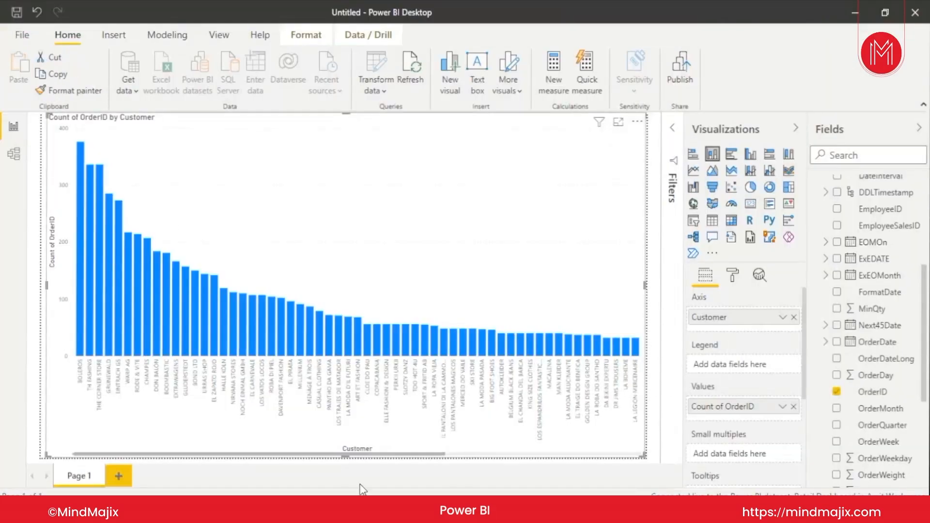
Click the Power BI Desktop title bar and dismiss the window's system menu
click(490, 14)
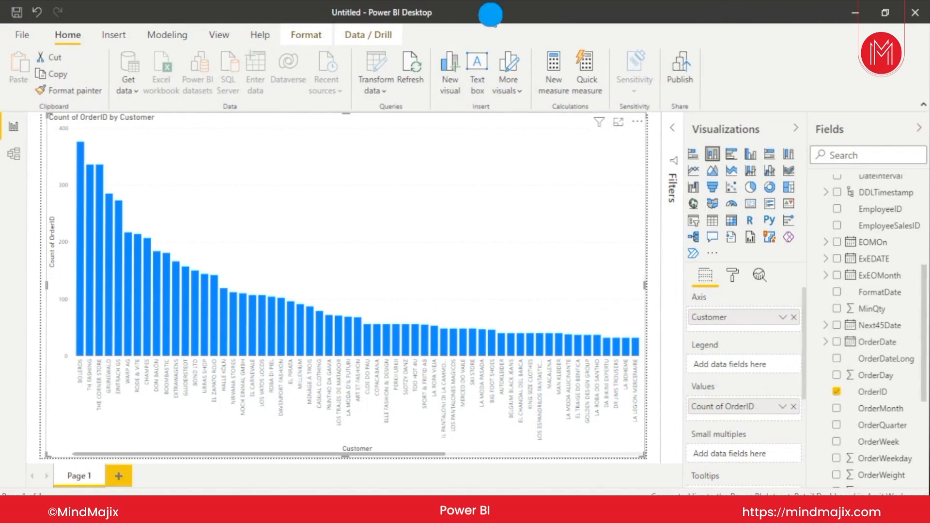
click(473, 13)
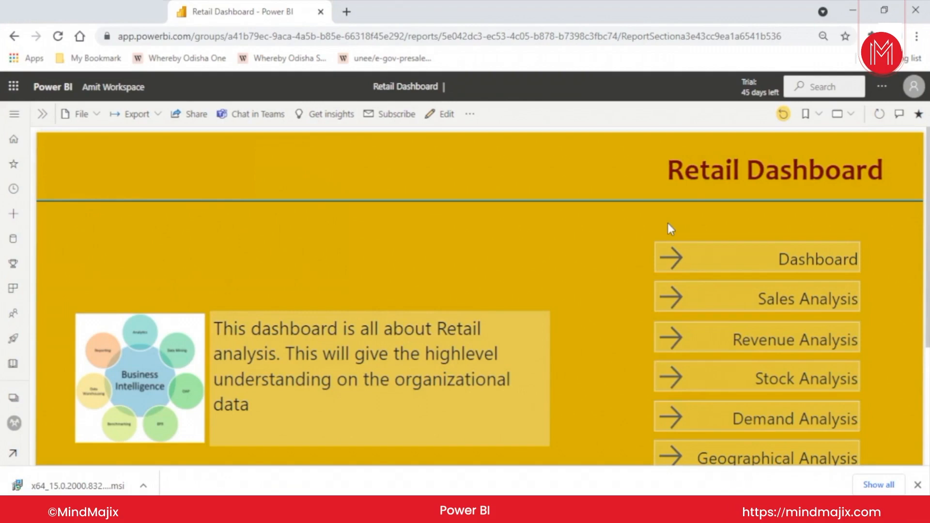
Open the Summary Report page and untick the AUTOKLEIDER, Qtr-1 and Jan slicer filters
scroll(670, 227, down, 3)
click(800, 363)
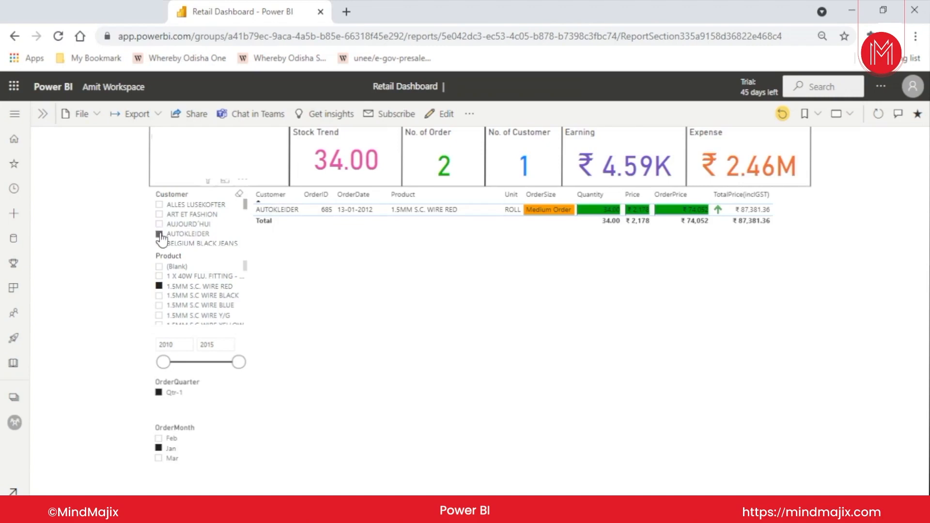
click(160, 286)
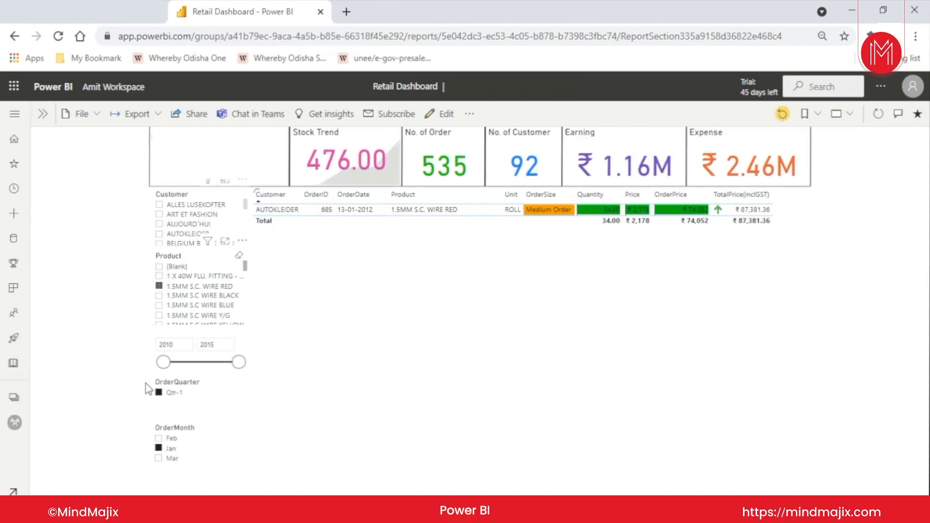
click(159, 393)
click(158, 448)
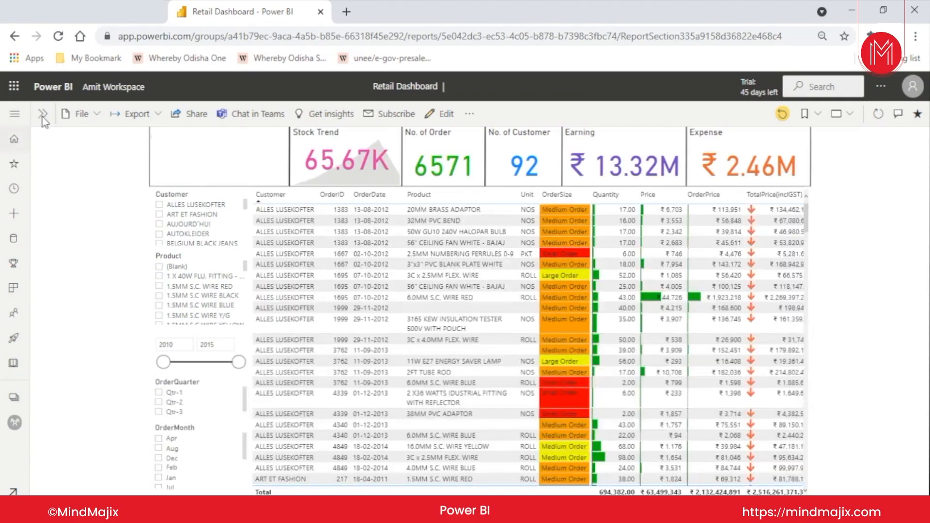
Navigate via the Pages pane to Landing Page, then Dashboard, and collapse the pane
click(44, 115)
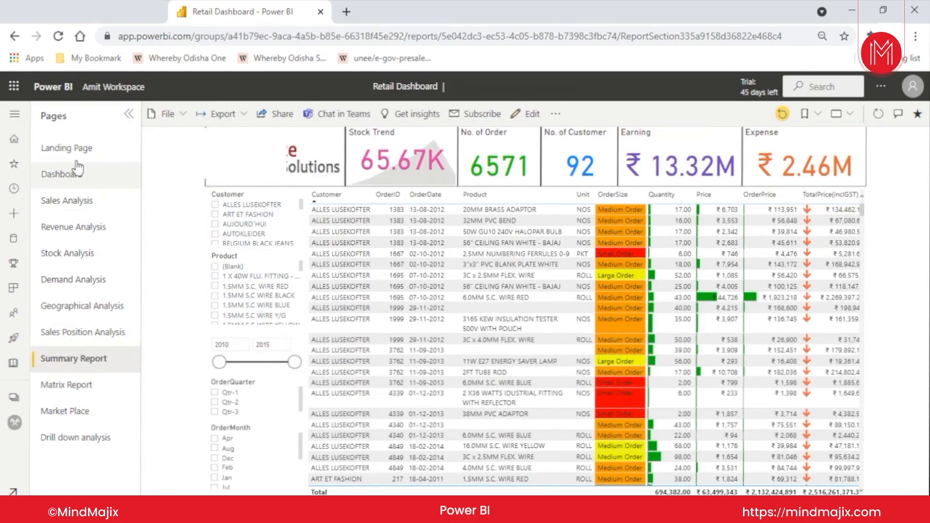
click(67, 148)
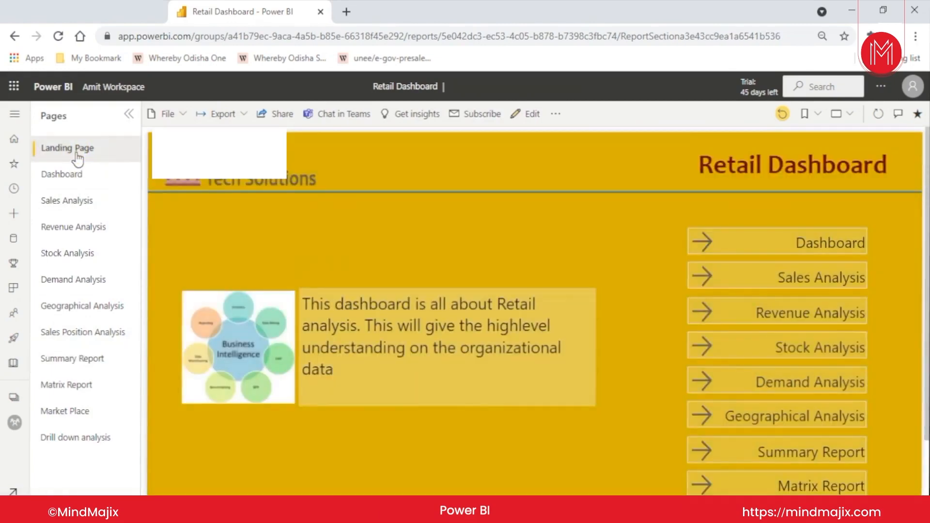
click(76, 179)
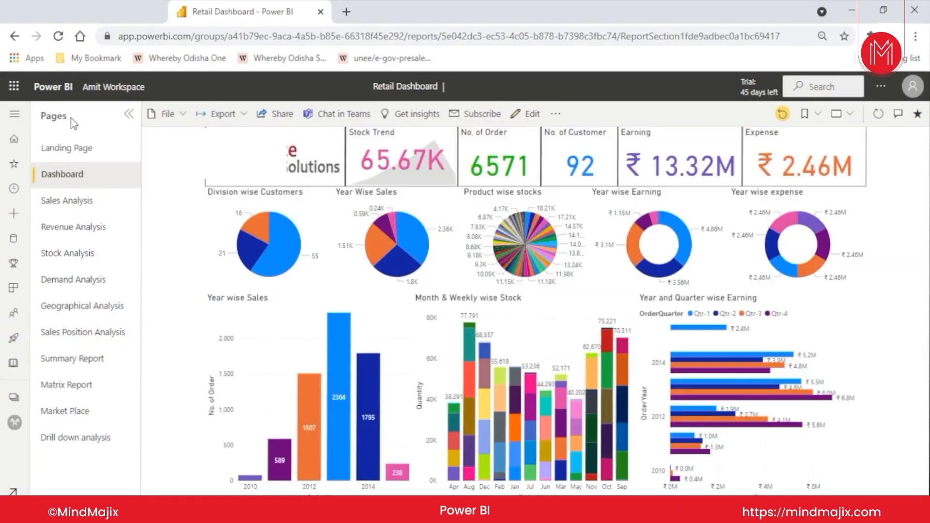
click(128, 114)
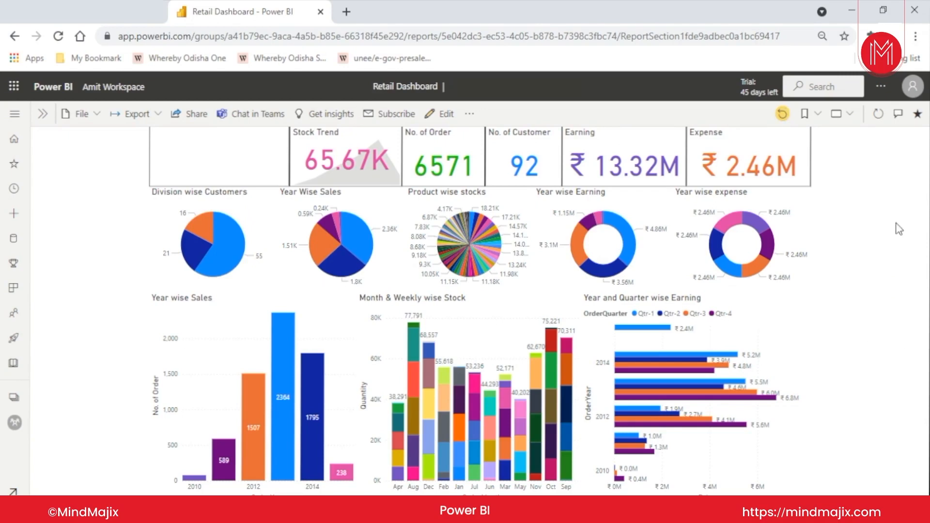
Look through the report's File options and page list, then close them
click(98, 116)
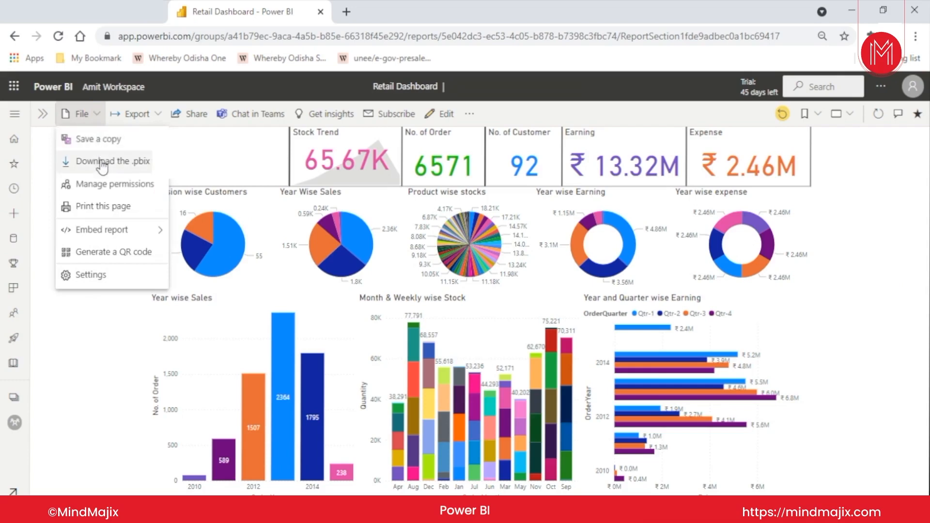
mouse_move(117, 234)
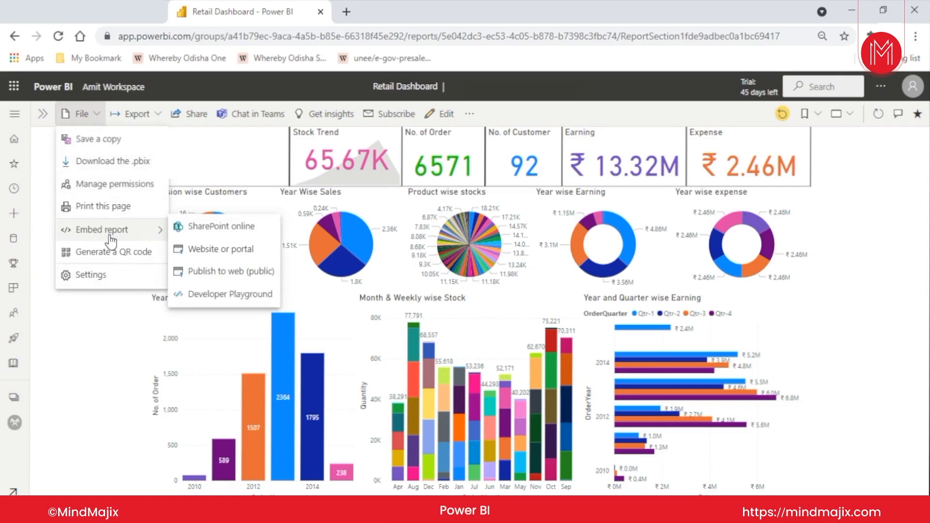
click(86, 344)
click(40, 117)
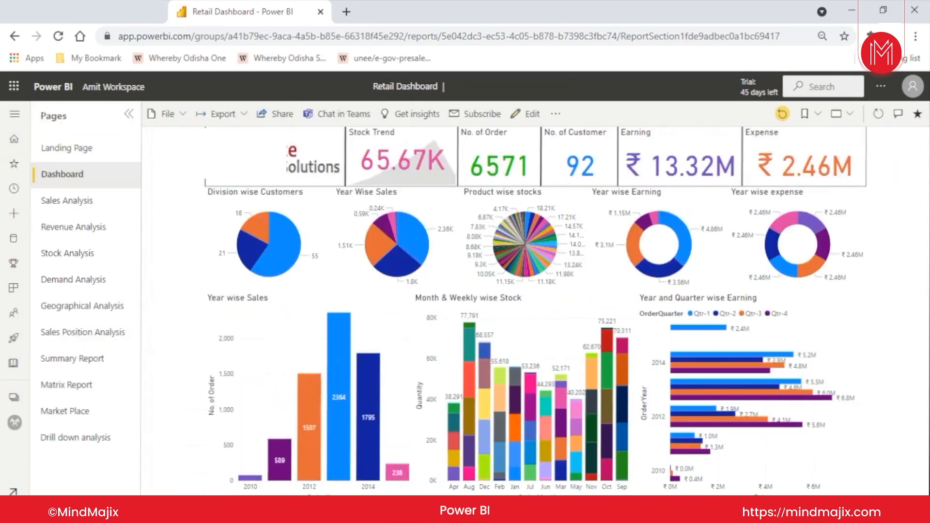
click(126, 115)
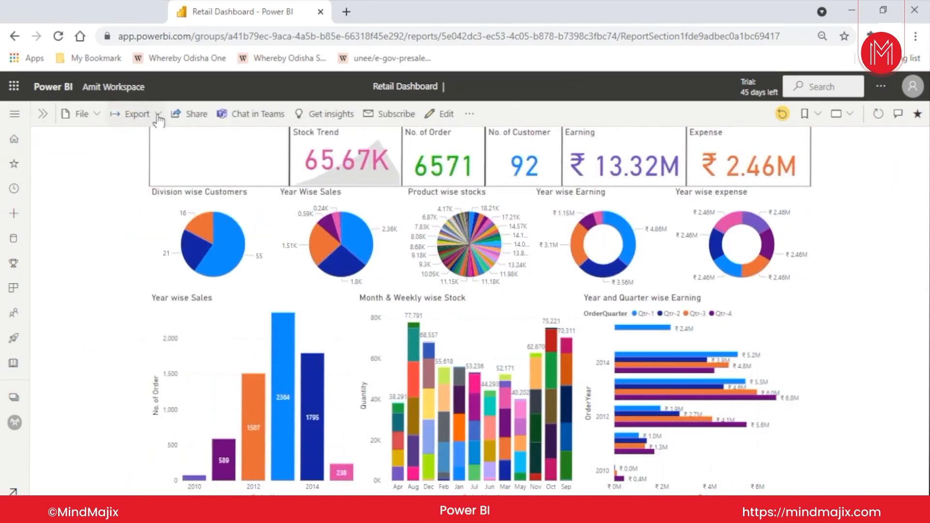
Check the Export and download menus, then reopen the Export options
click(158, 117)
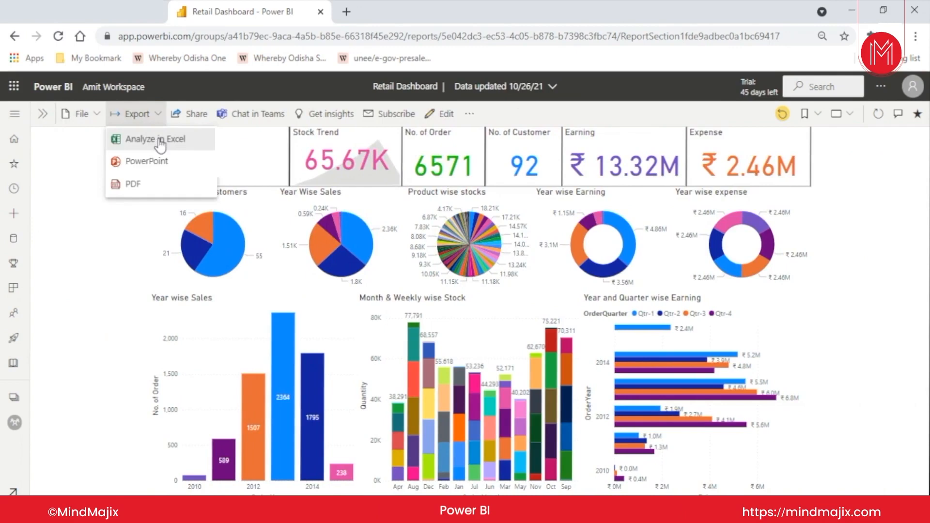
click(108, 236)
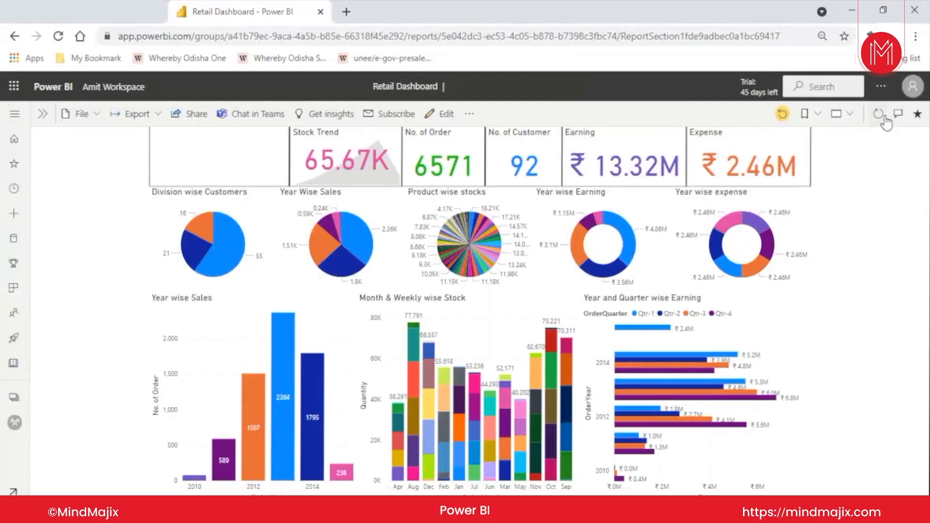
click(881, 86)
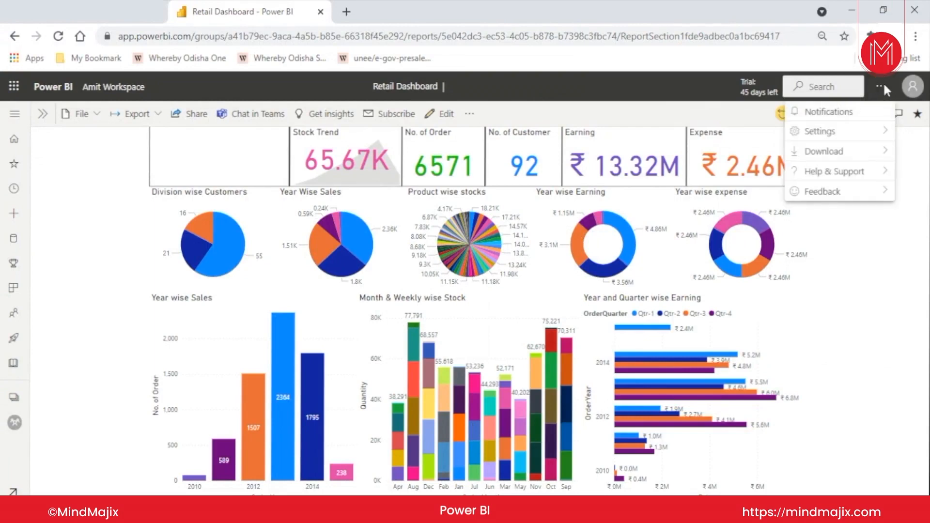
mouse_move(879, 154)
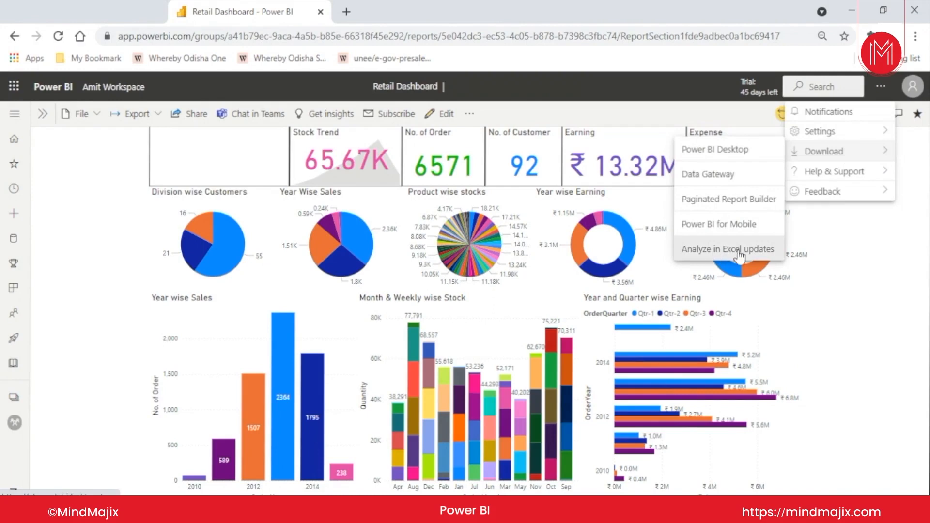
click(893, 246)
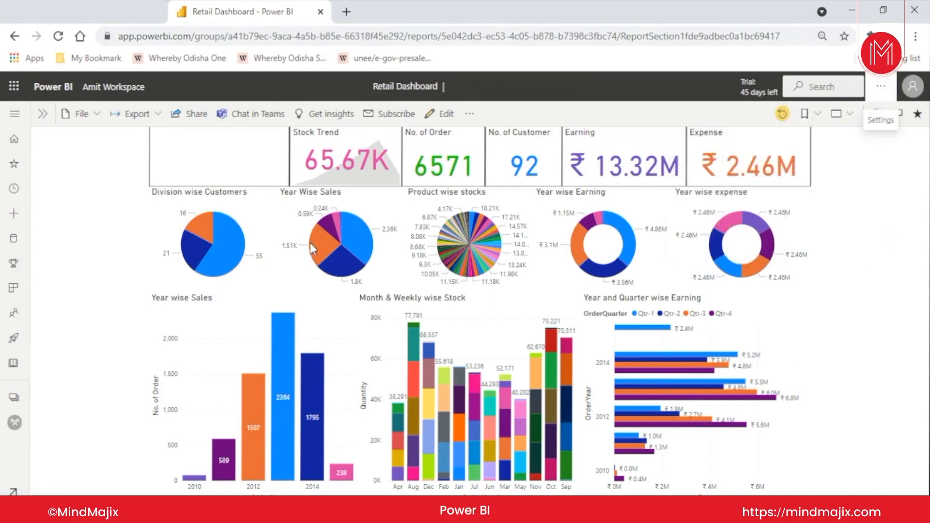
click(156, 115)
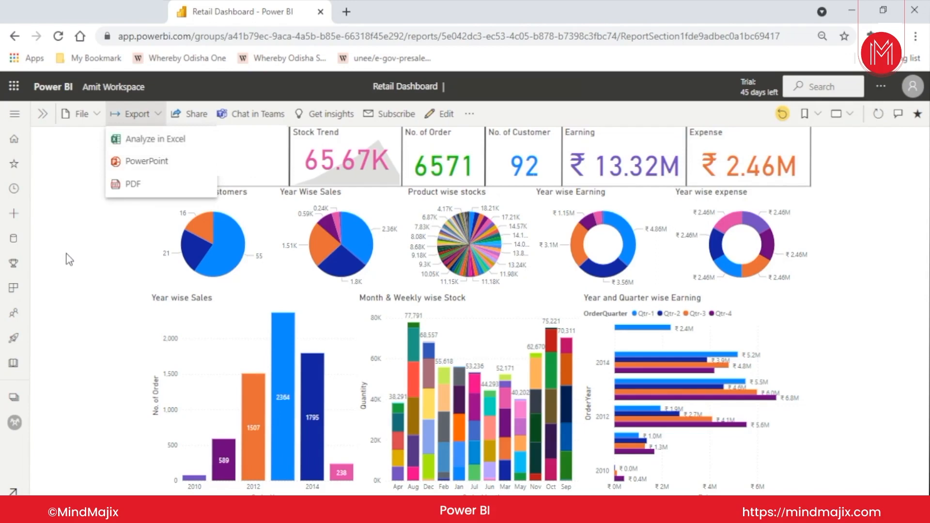
Choose Analyze in Excel and cancel the 'First, you need some Excel updates' prompt
click(174, 144)
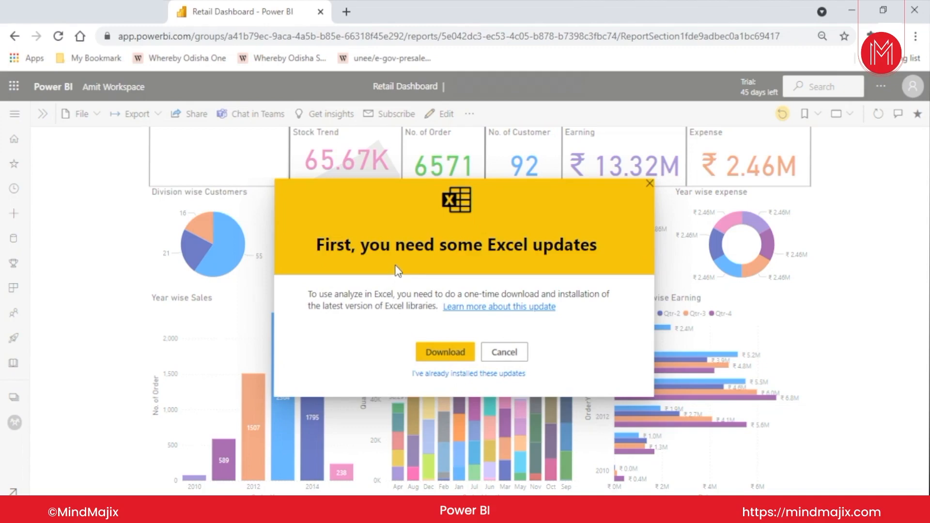
click(504, 352)
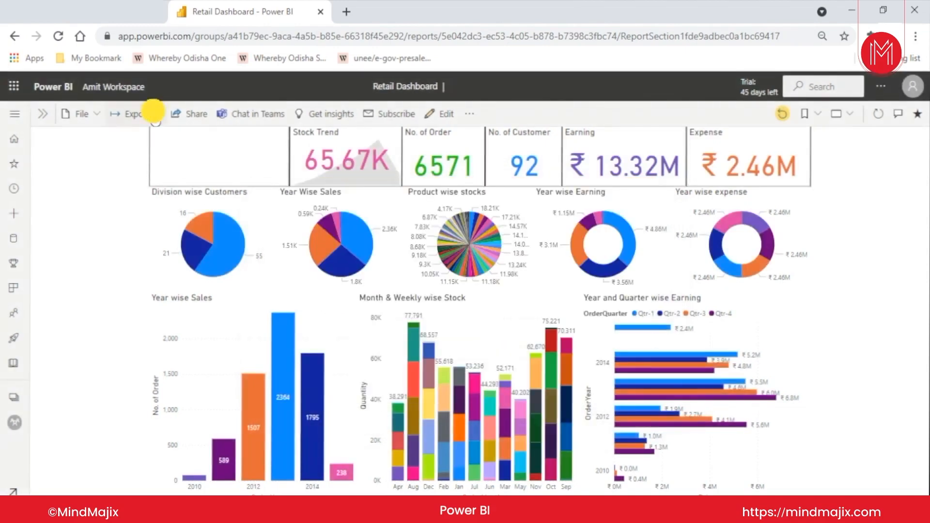
Check the Export and download menus, then choose Export > Analyze in Excel for Retail Dashboard
click(145, 115)
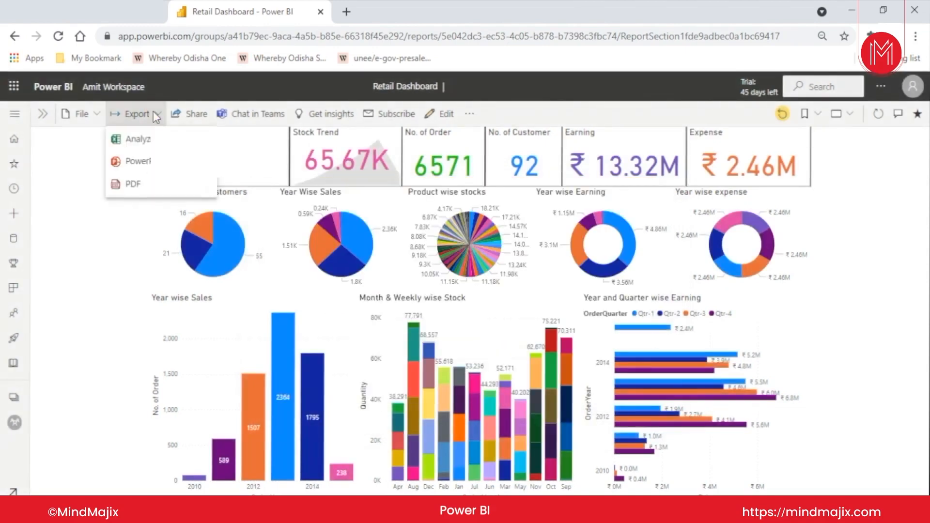
click(85, 271)
click(879, 89)
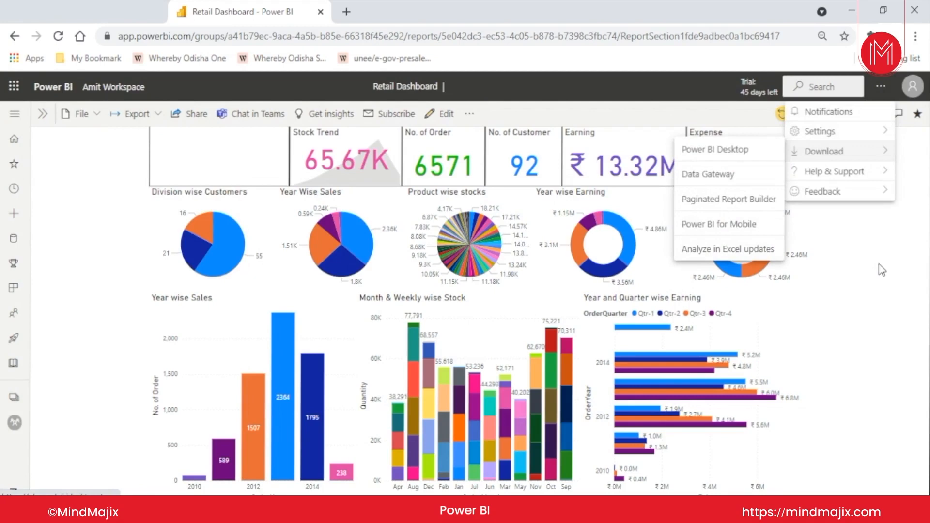
key(Escape)
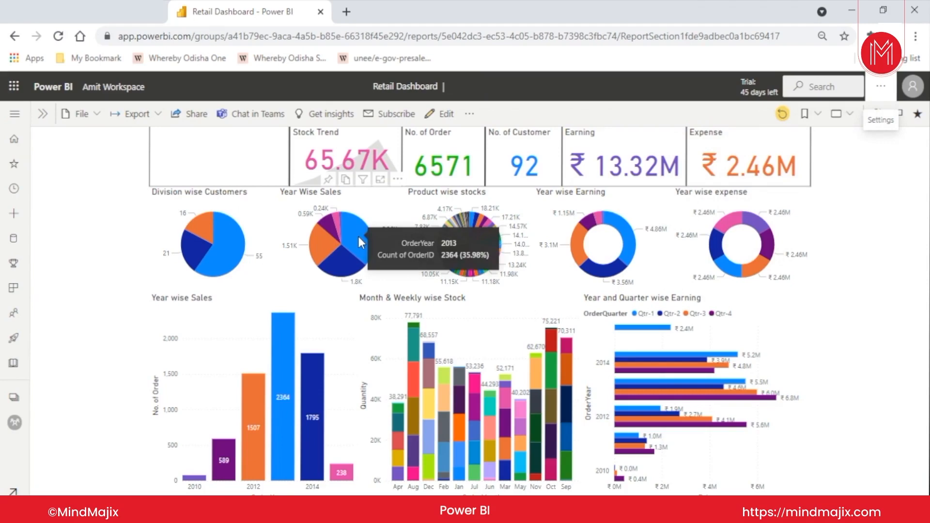
mouse_move(235, 266)
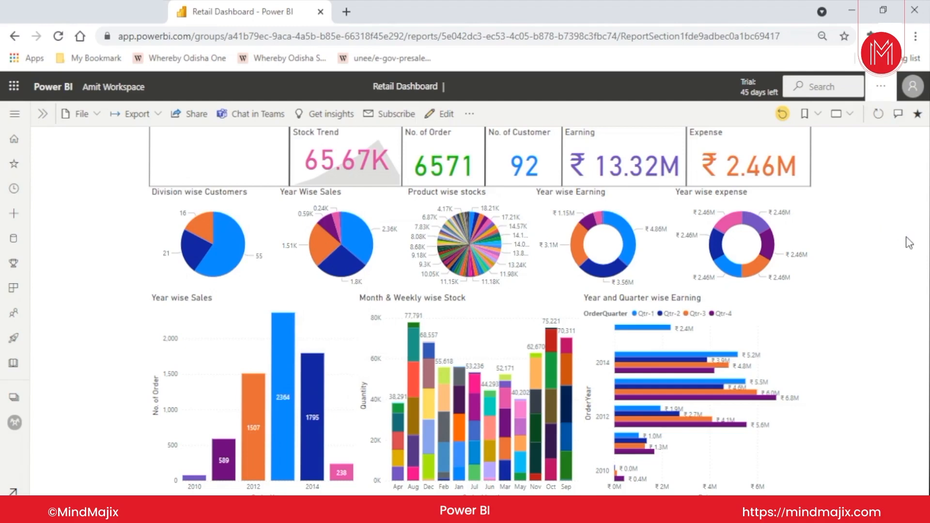
click(151, 117)
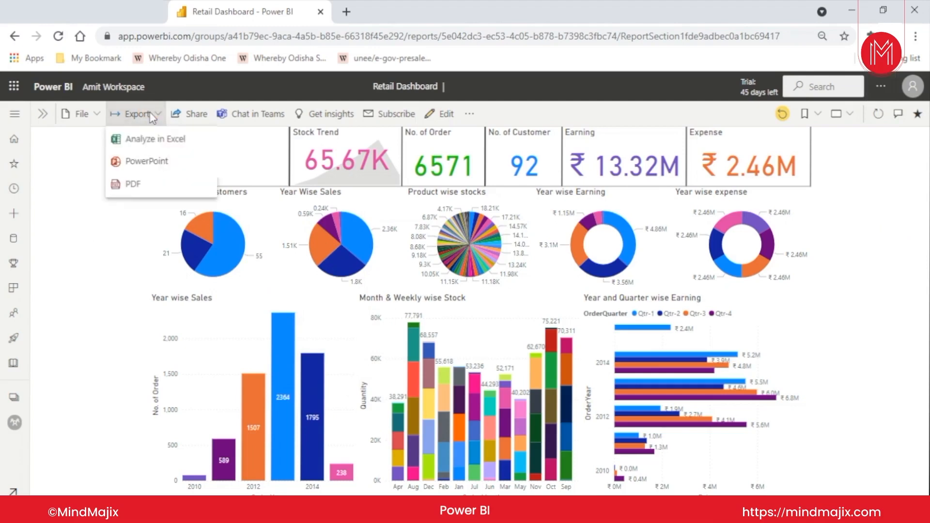
click(150, 141)
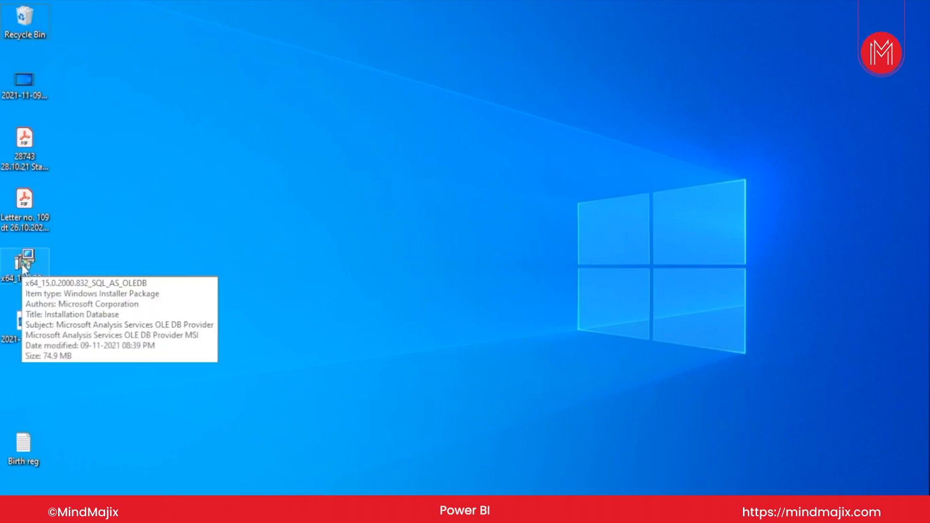
Request the Excel updates via Analyze in Excel, skip the duplicate save, and run the desktop OLE DB installer
click(457, 278)
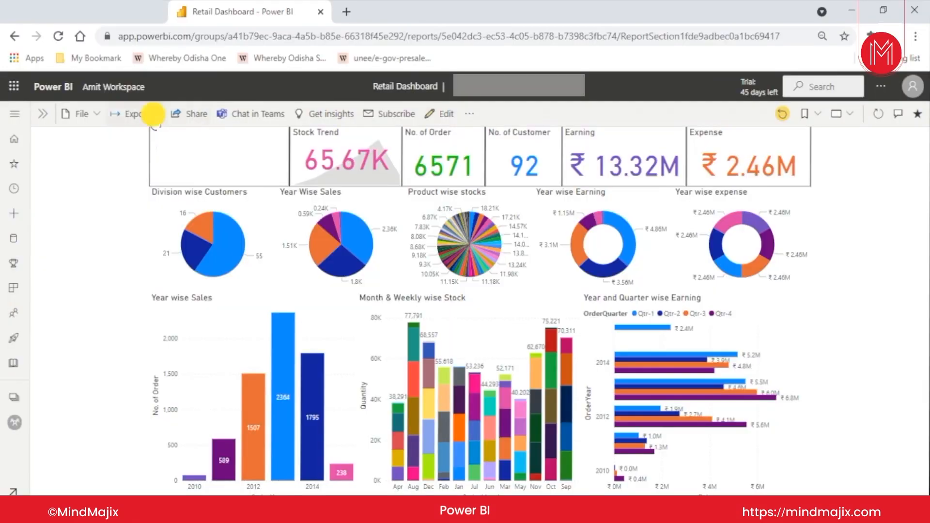
click(144, 114)
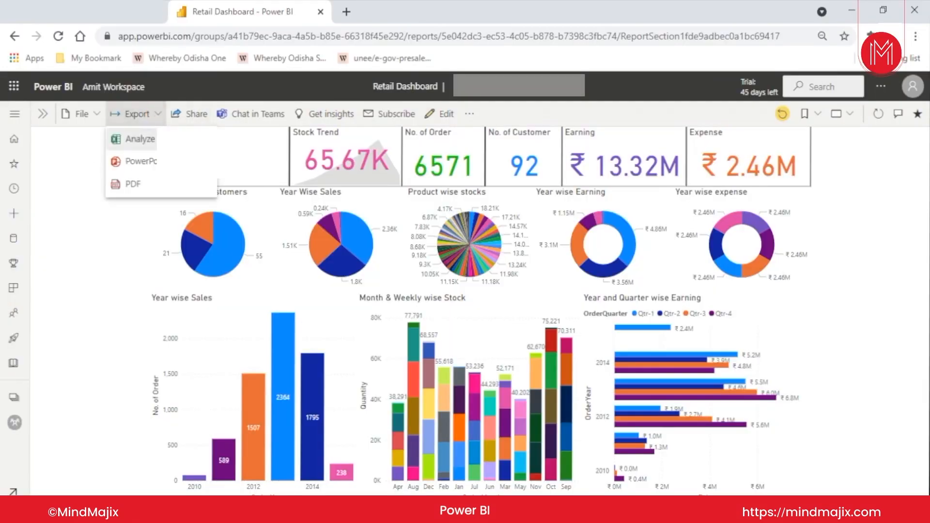
click(138, 139)
click(461, 360)
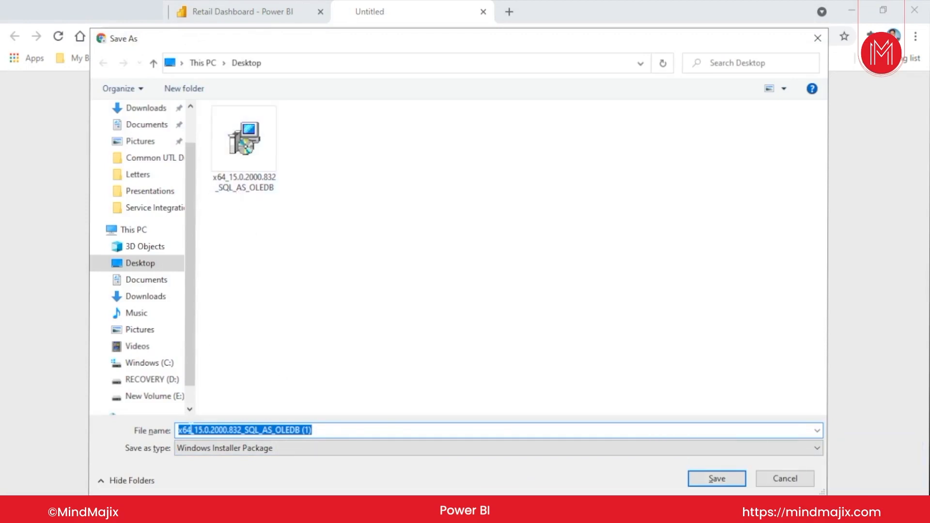
click(785, 479)
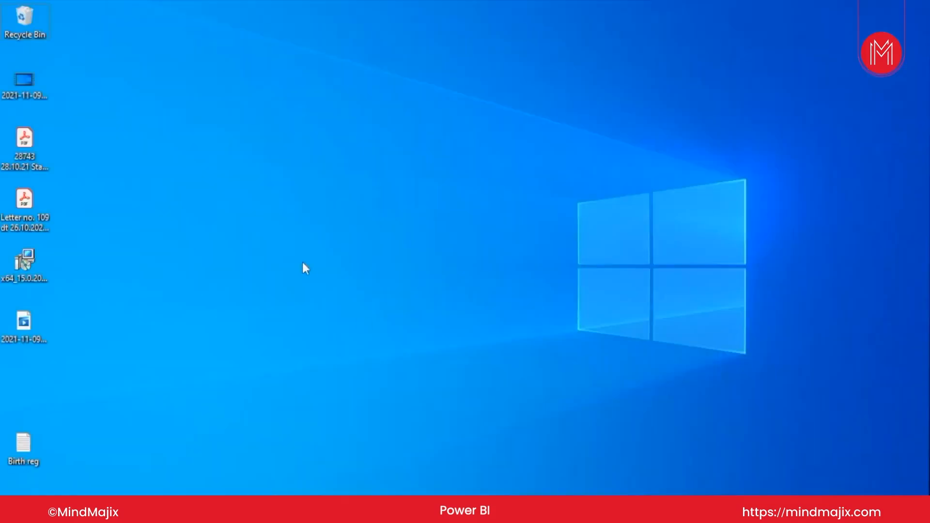
double_click(23, 264)
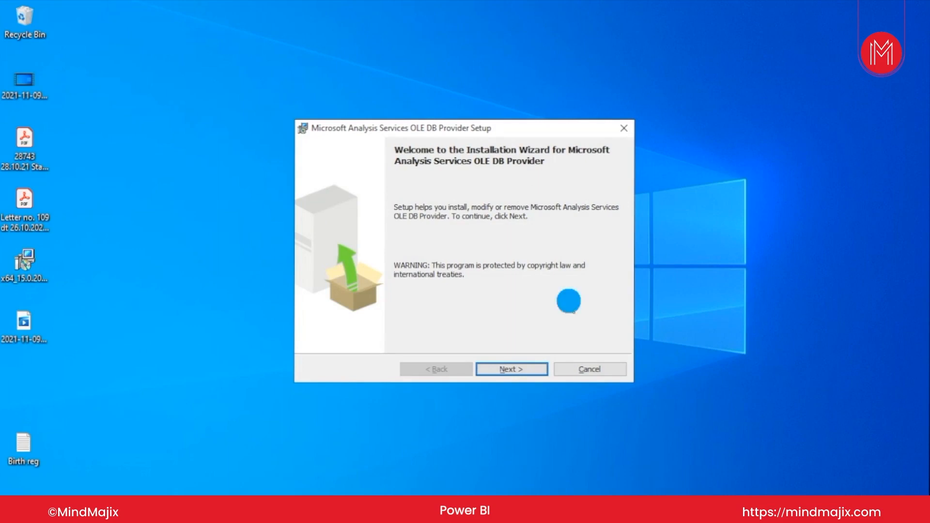
Accept the license terms and start installing the Analysis Services OLE DB Provider
click(526, 372)
click(408, 321)
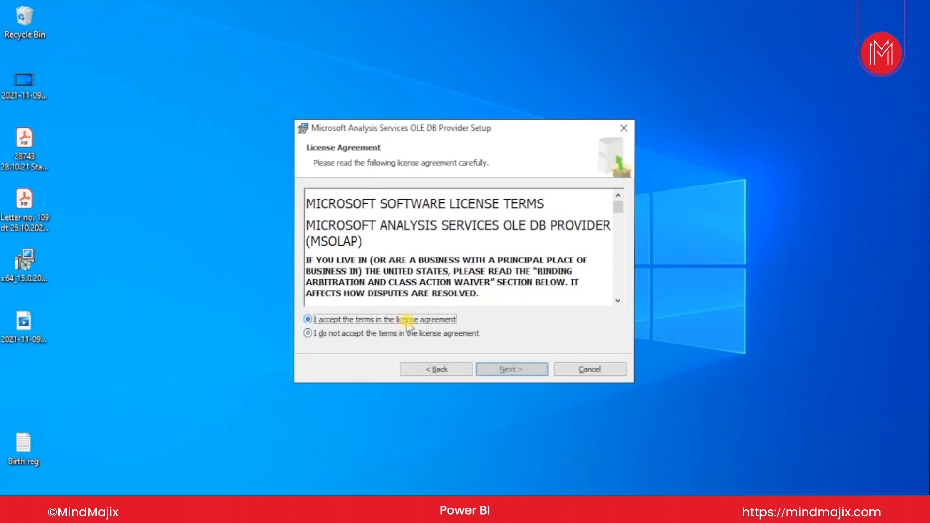
click(535, 369)
click(533, 371)
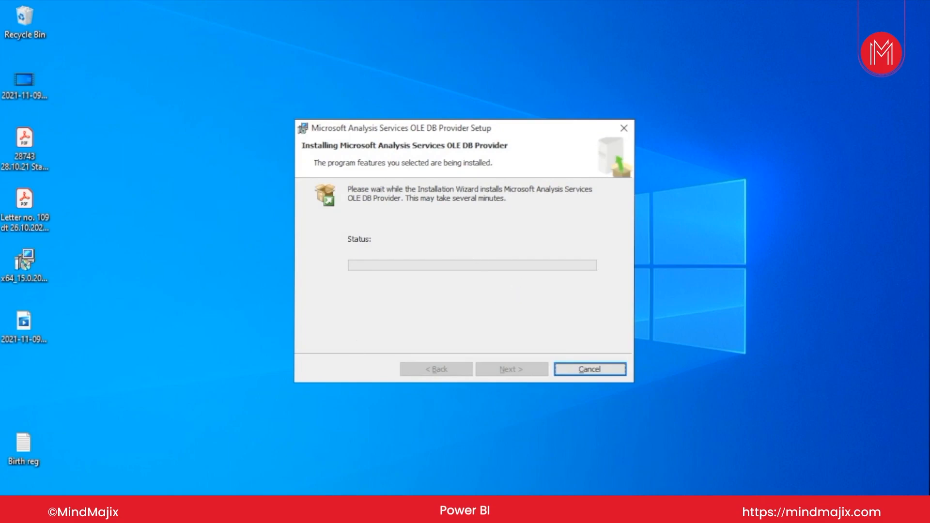
Switch between the browser and installer while it runs, then reveal the desktop
click(351, 509)
click(524, 378)
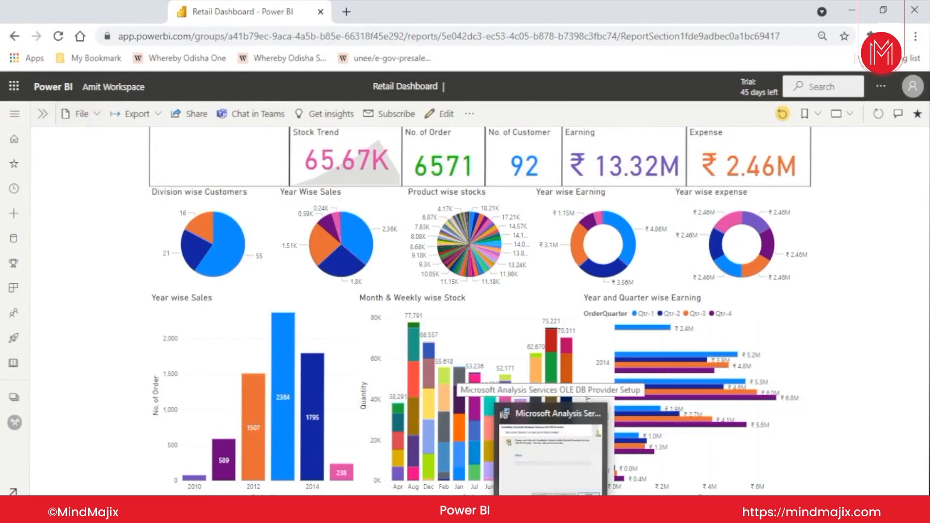
click(552, 512)
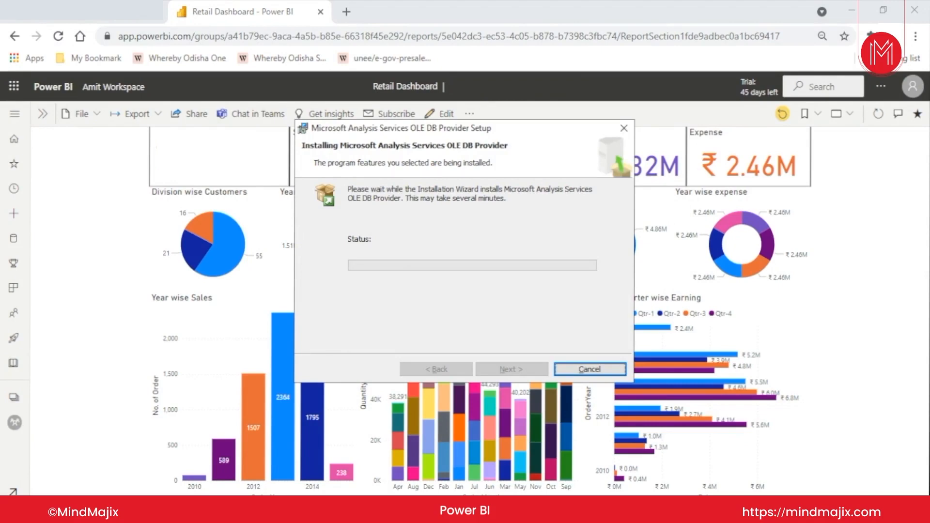
click(846, 7)
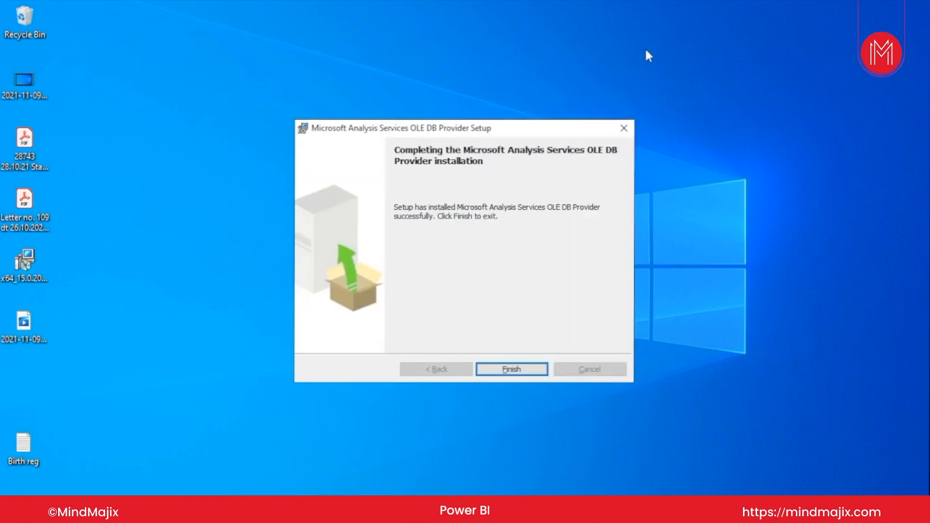
Finish the OLE DB Provider setup and refresh the desktop four times
click(522, 370)
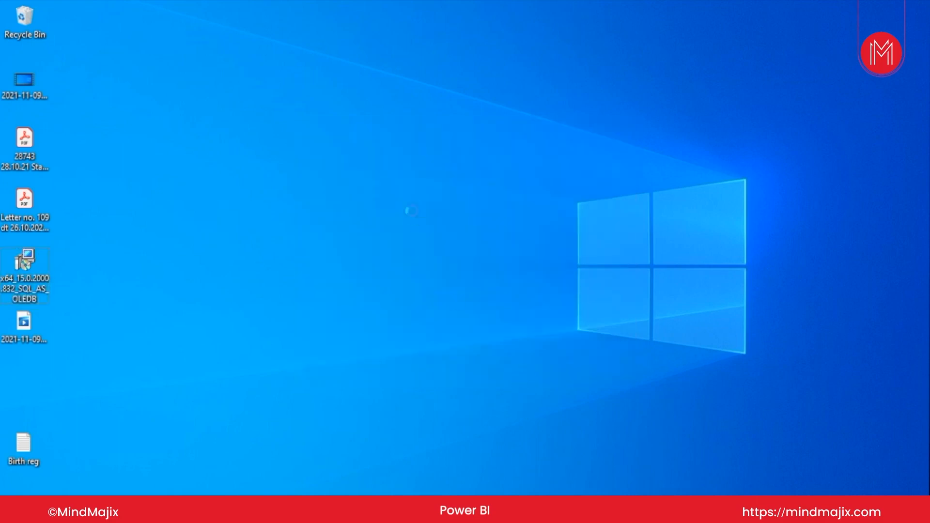
right_click(411, 211)
click(453, 254)
right_click(436, 193)
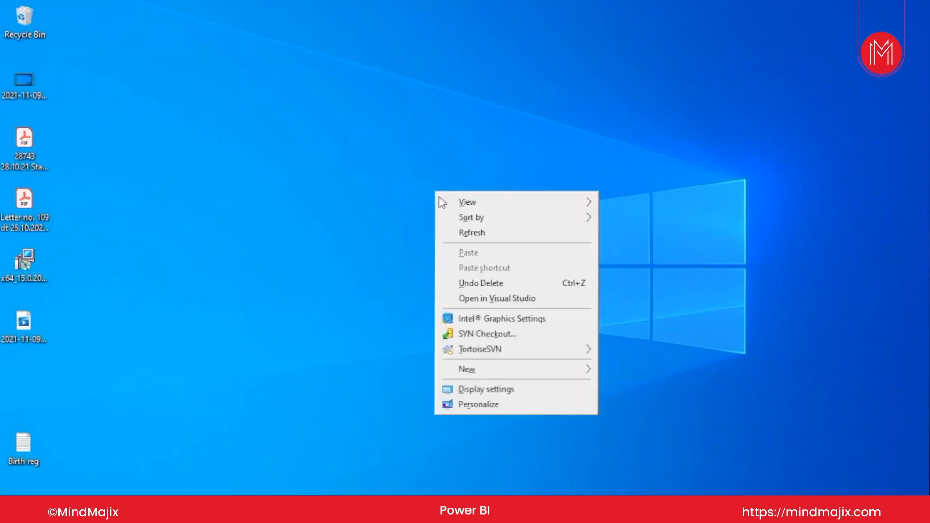
click(474, 234)
right_click(394, 171)
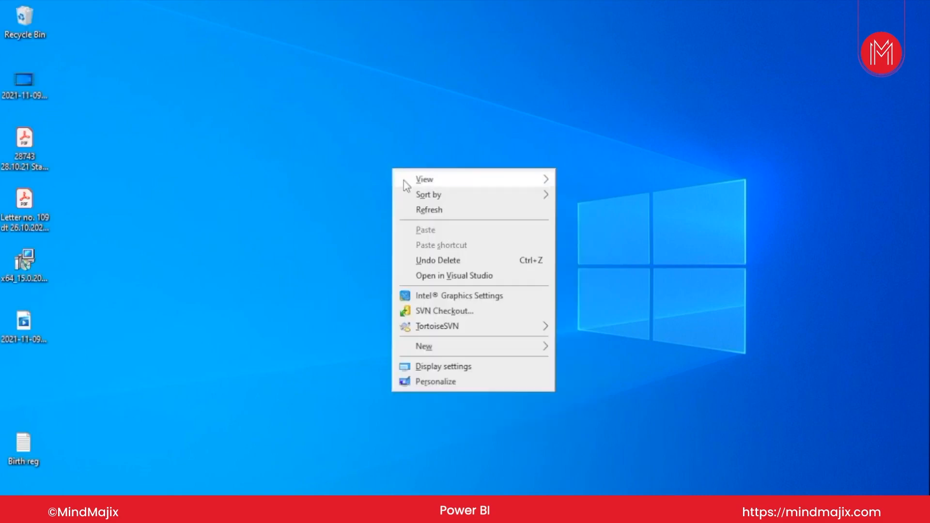
click(443, 211)
right_click(415, 160)
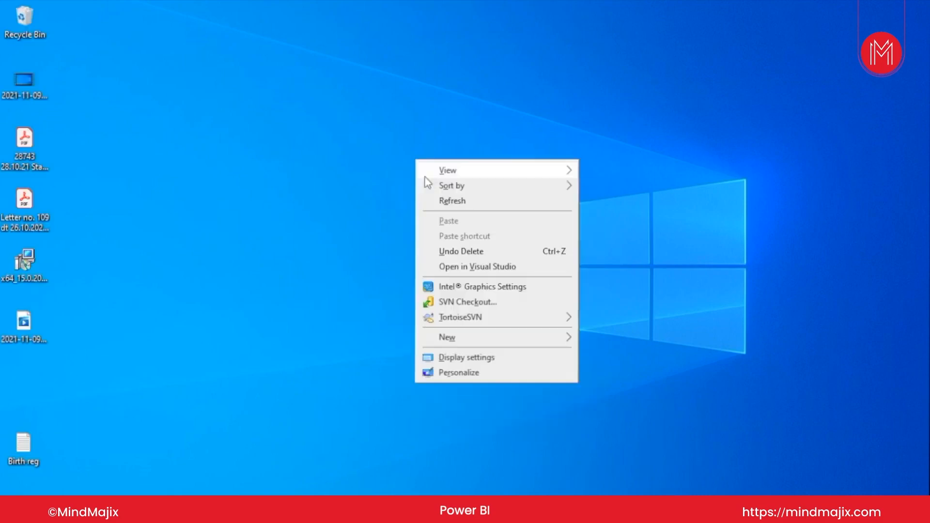
click(447, 202)
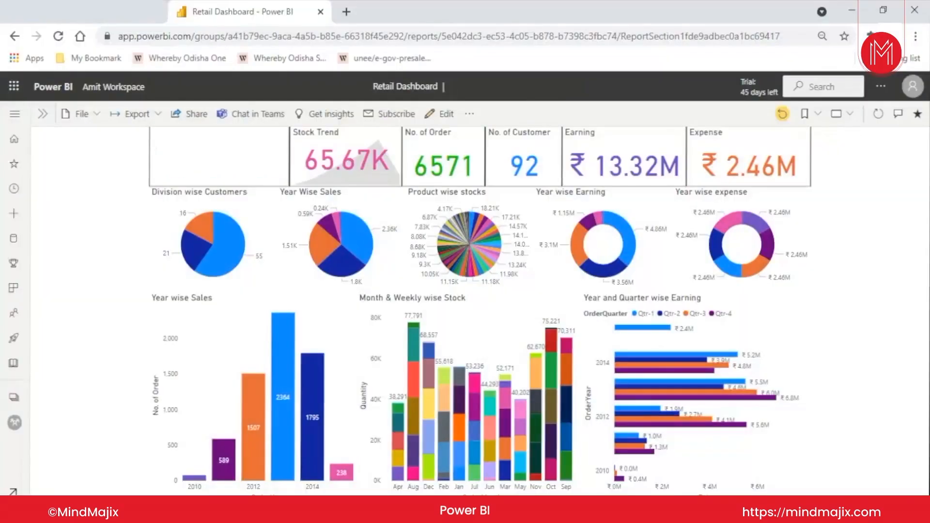
Use Analyze in Excel, confirm updates are installed, and save Retail Dashboard.xlsx to the Desktop
click(140, 117)
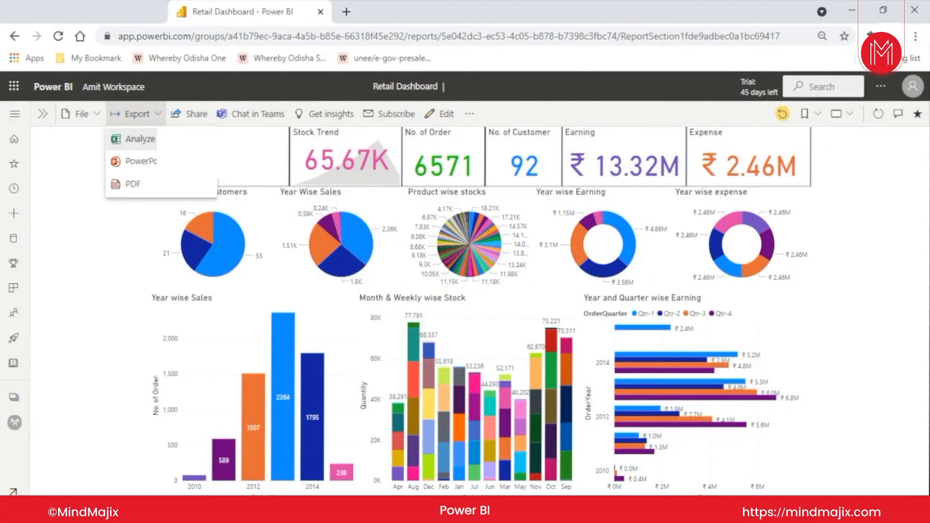
click(140, 139)
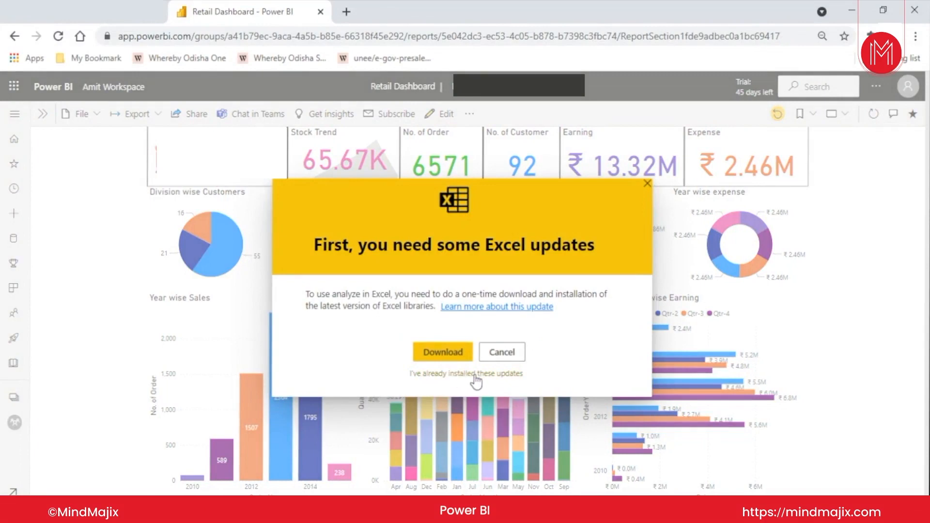
click(499, 376)
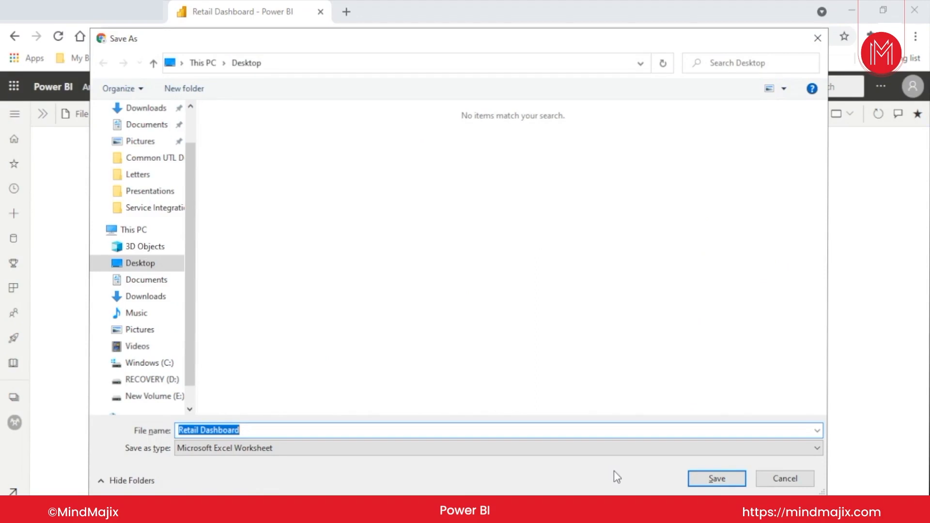
click(722, 478)
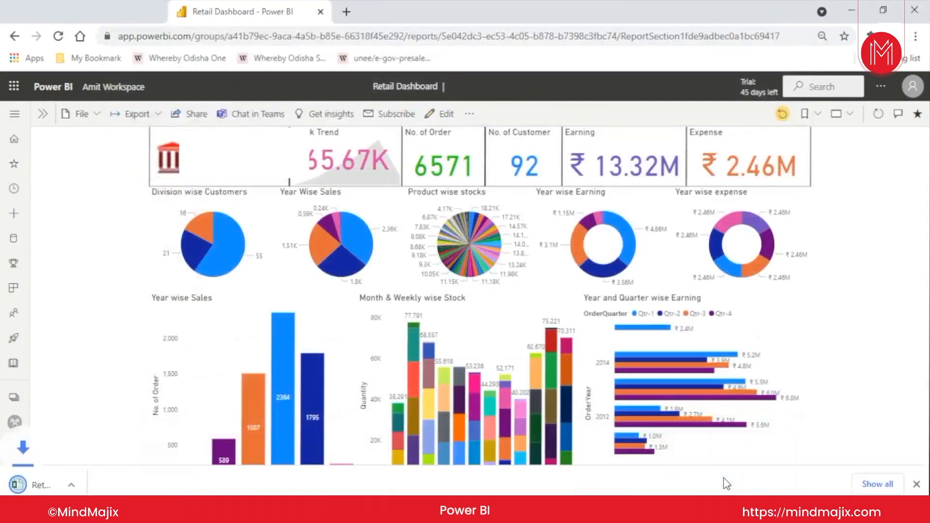
click(917, 485)
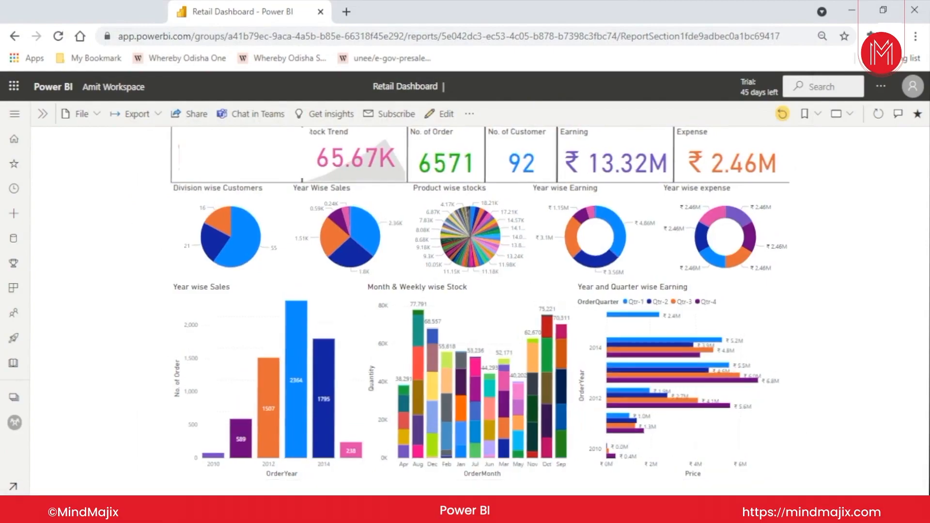
key(super+d)
Open Retail Dashboard.xlsx from the desktop, then enable editing and external content
right_click(453, 227)
click(483, 266)
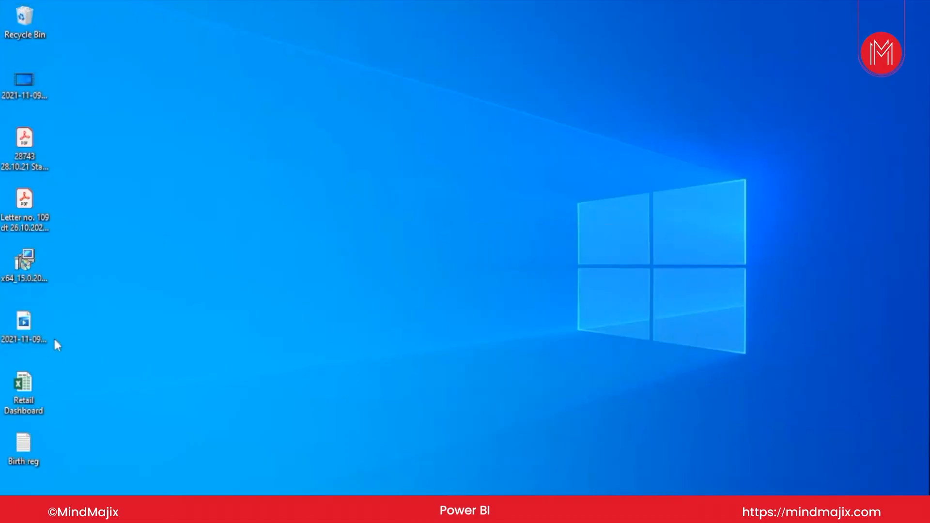
double_click(32, 389)
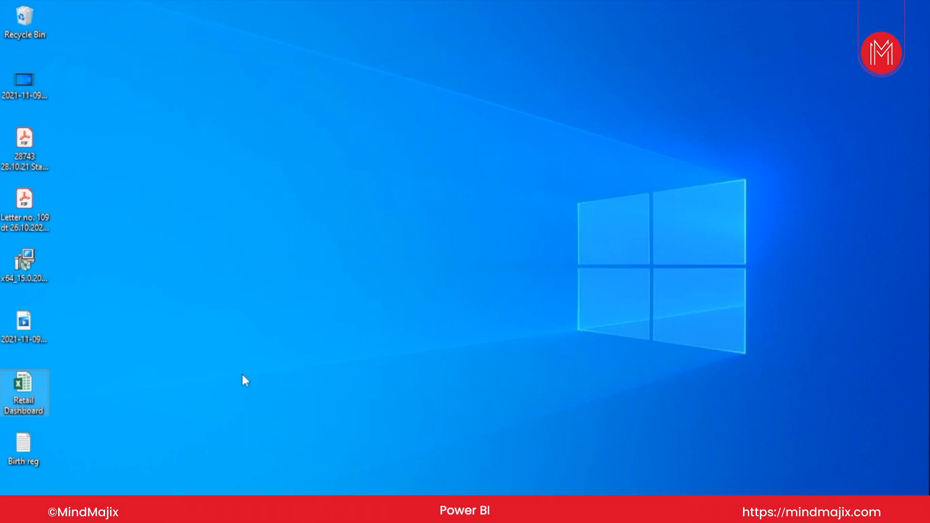
double_click(22, 383)
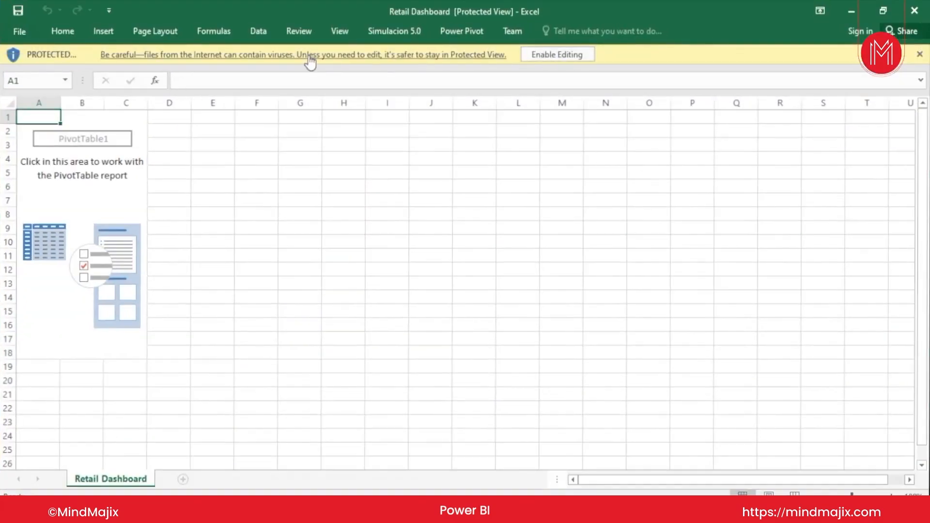
click(578, 54)
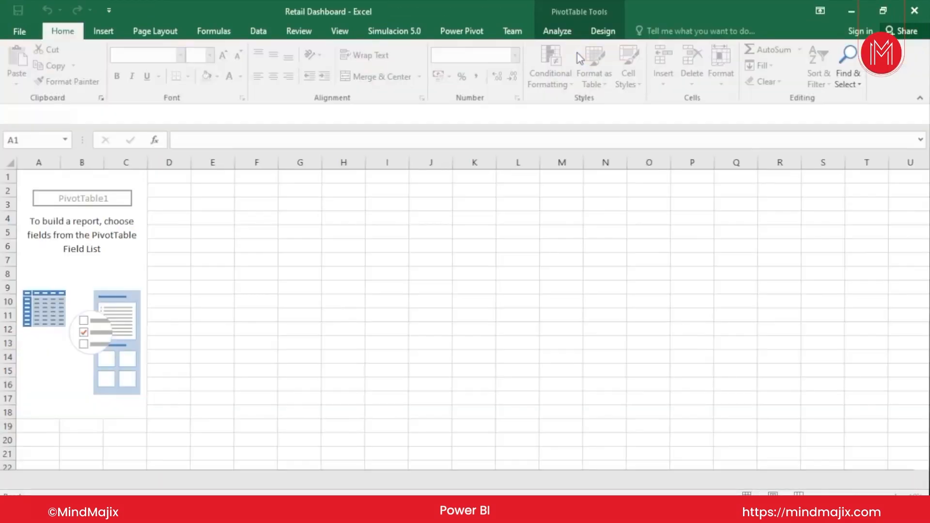
click(330, 115)
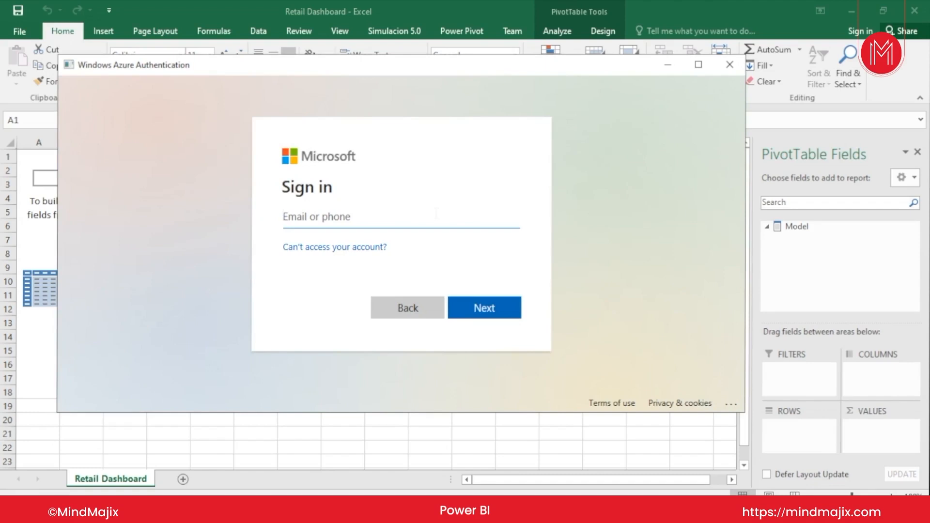
Enter the Microsoft account e-mail and password to sign in
click(436, 213)
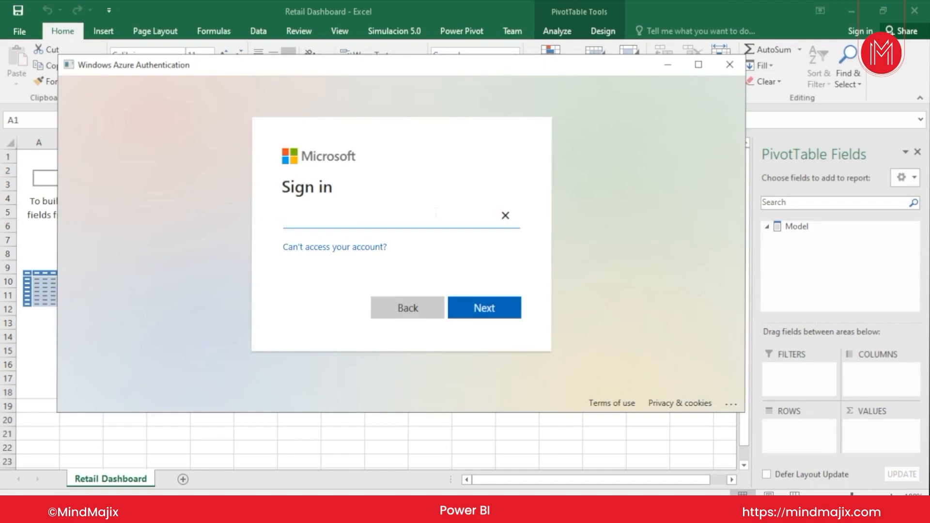
click(481, 311)
text(password)
click(484, 310)
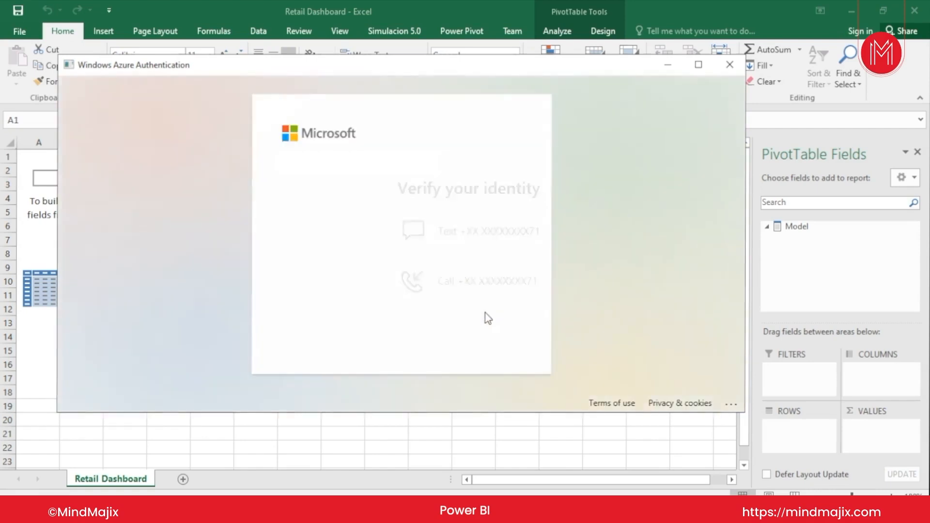
Choose text verification, enter the received code with a correction, and verify it
click(388, 238)
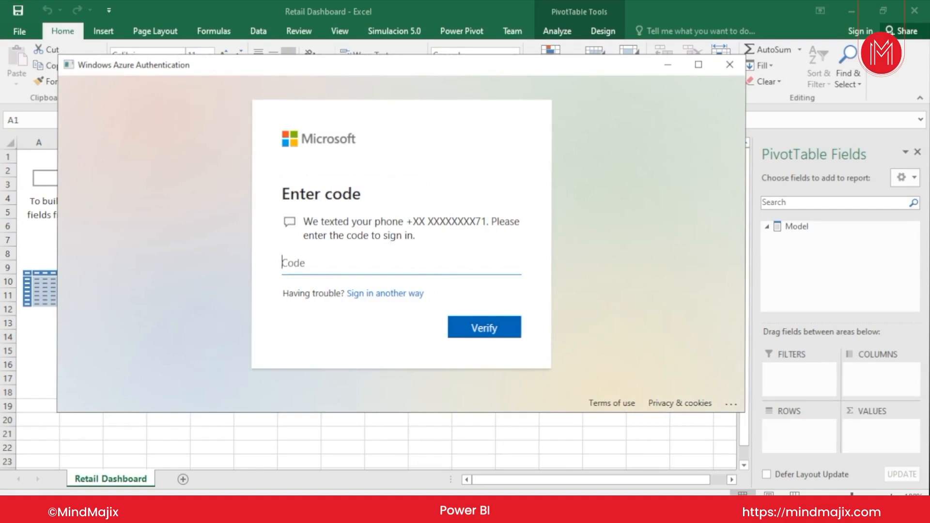
click(293, 262)
key(BackSpace)
key(BackSpace)
click(475, 326)
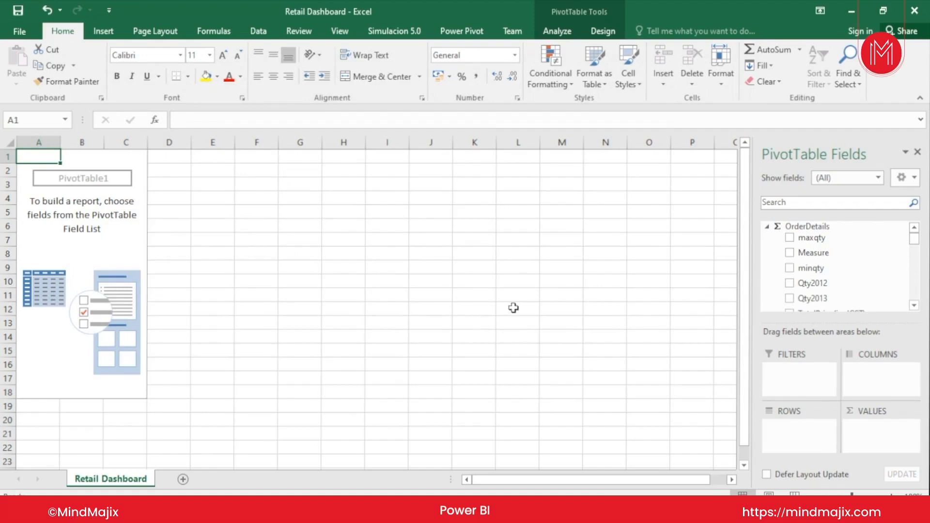
Reselect the empty PivotTable to restore the PivotTable Fields pane
click(339, 31)
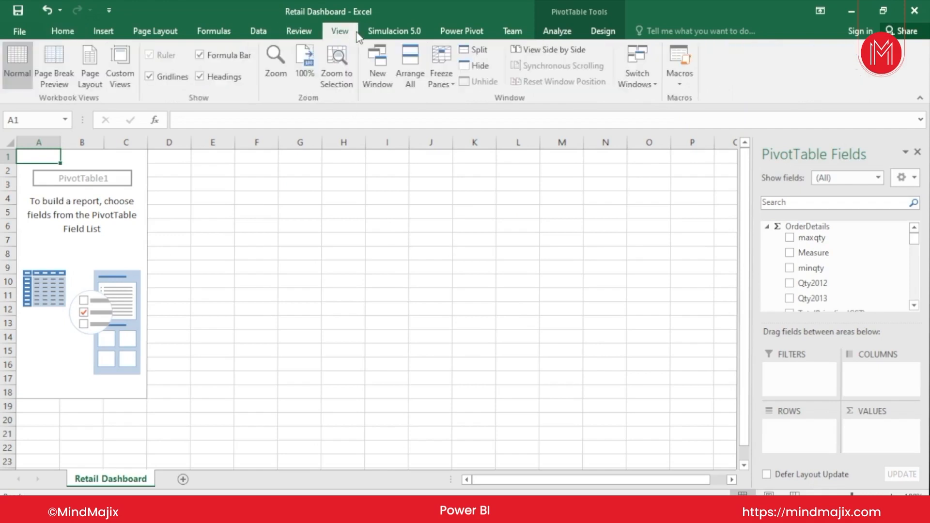
click(63, 31)
click(281, 251)
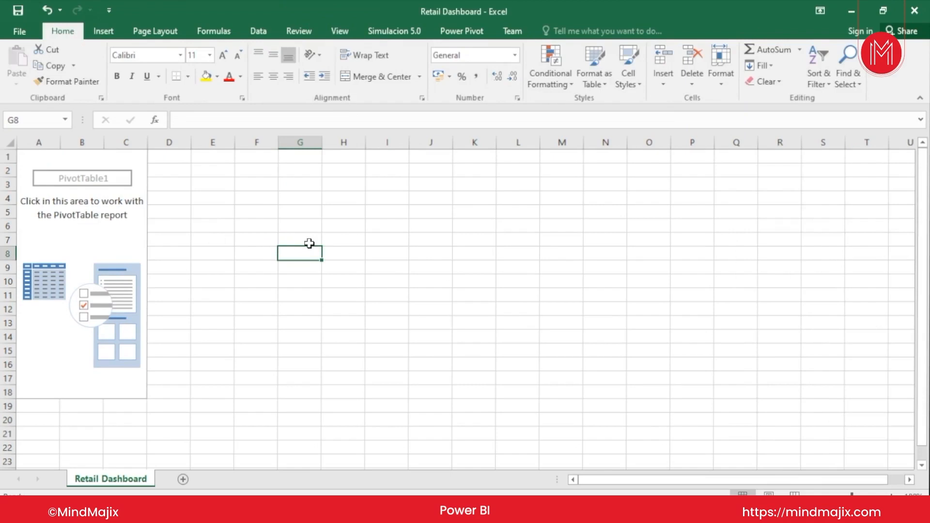
click(124, 250)
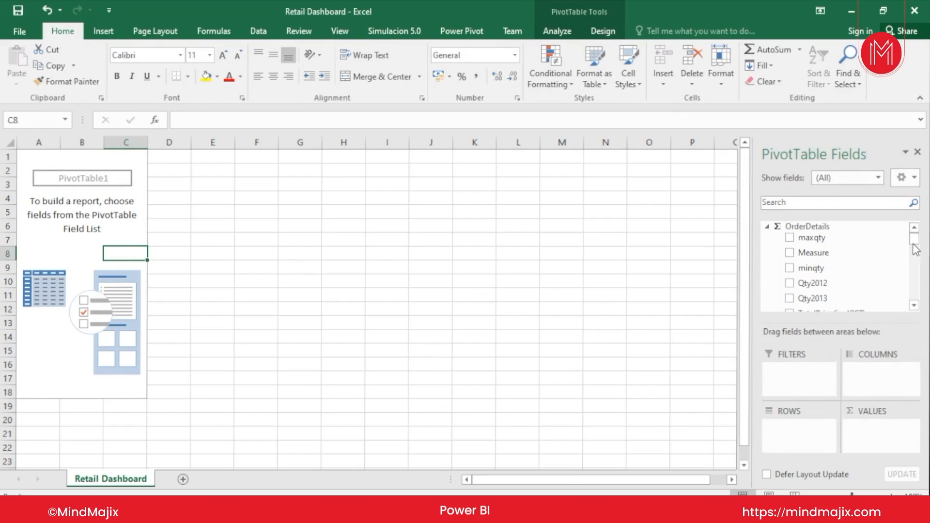
Collapse the OrderDetails, CompanyGeographicalData, Customers, DateIsland, Employees and FiscalTable tables
mouse_move(914, 239)
mouse_down()
mouse_move(914, 296)
mouse_move(915, 208)
mouse_up()
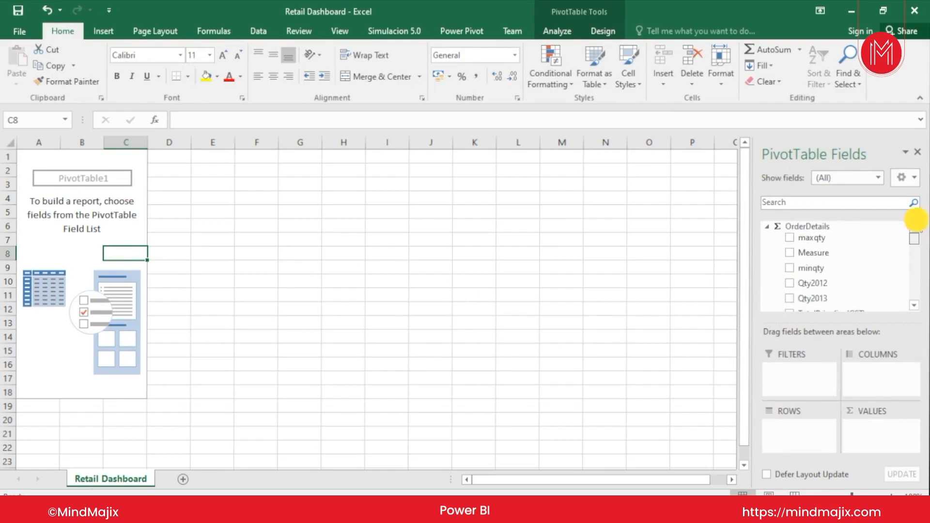
click(765, 227)
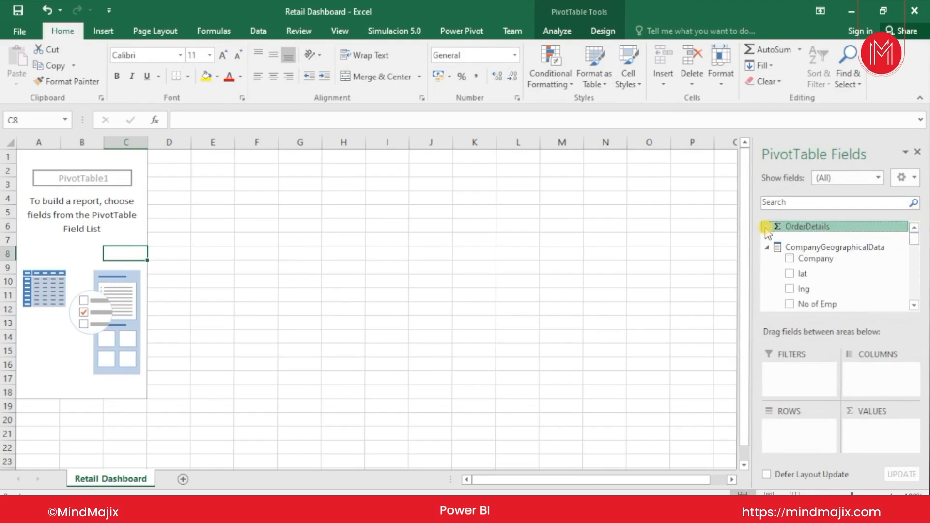
click(766, 248)
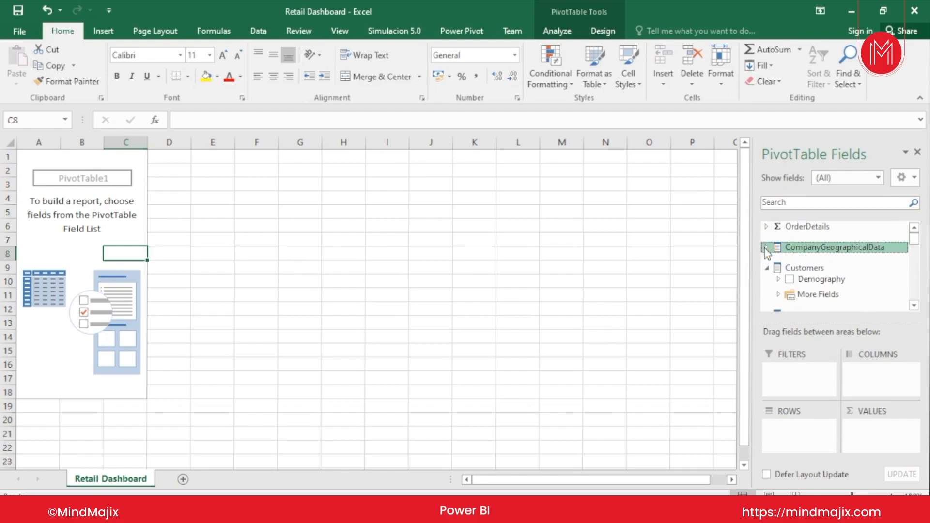
click(766, 268)
click(766, 290)
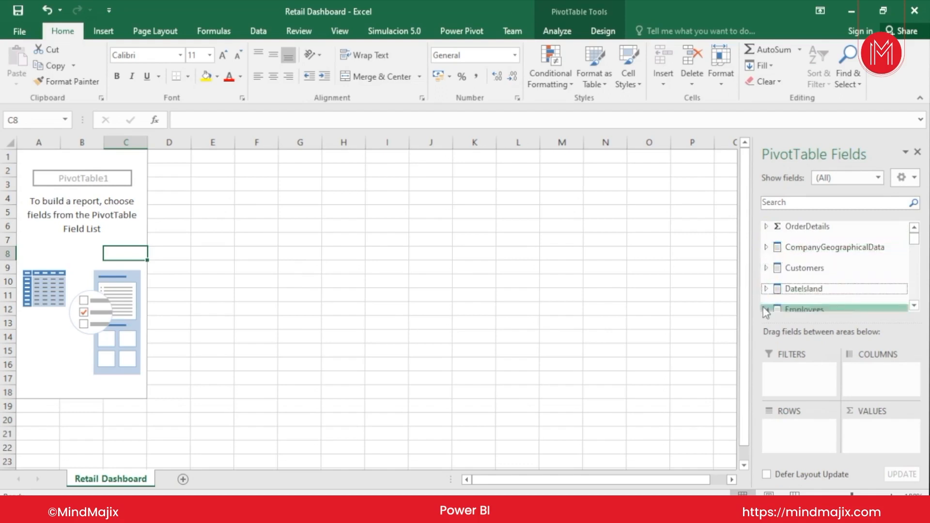
click(914, 305)
click(767, 298)
click(914, 305)
click(914, 305)
click(914, 305)
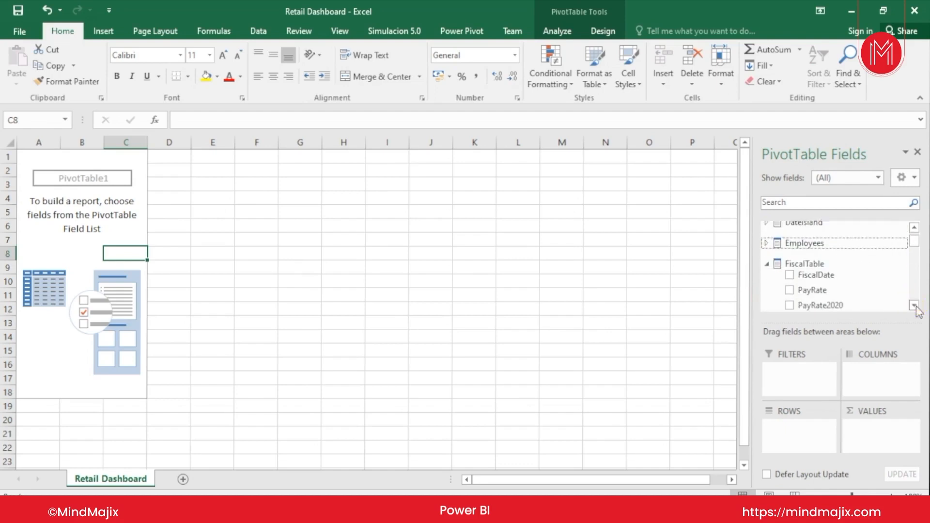
click(767, 264)
click(914, 305)
click(914, 305)
click(914, 305)
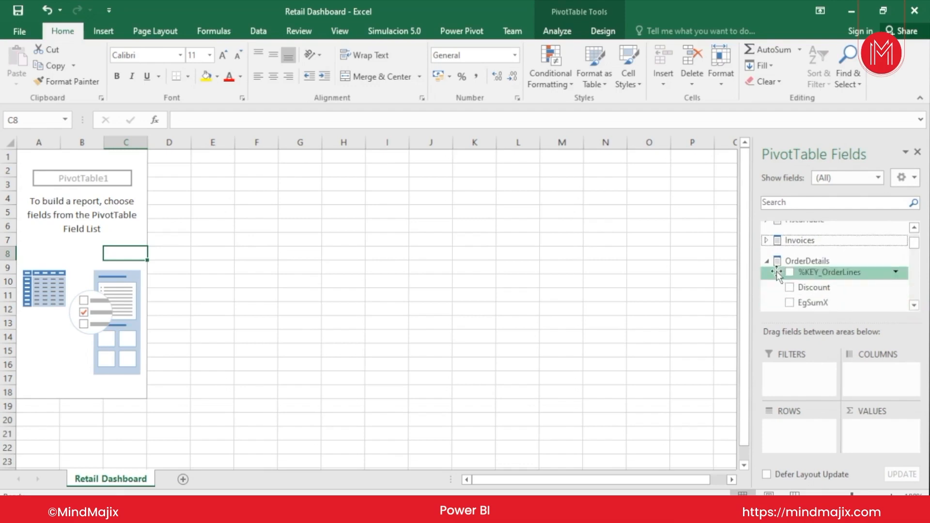
click(914, 306)
click(914, 305)
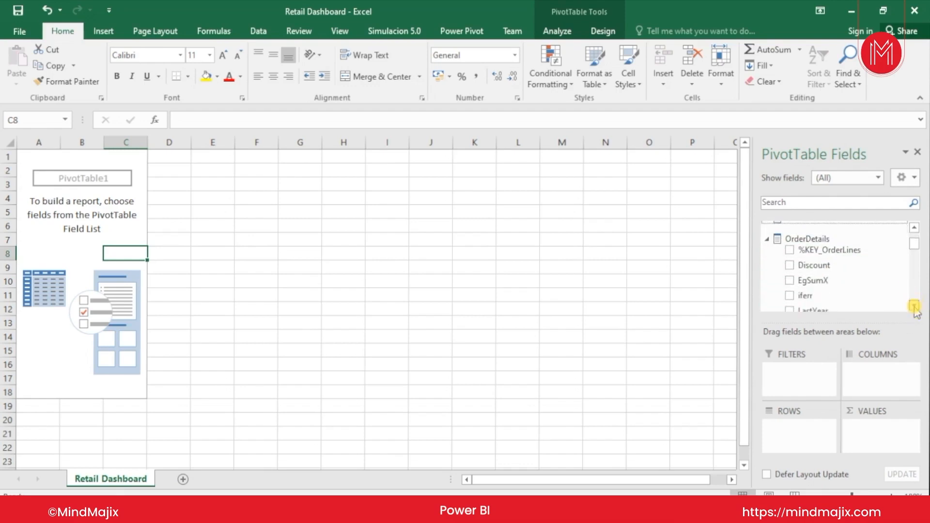
click(914, 306)
Collapse the Orders, Product, Region, SalesPersons, Shipper, Survey, Table and tblTimeline tables
click(764, 229)
click(766, 228)
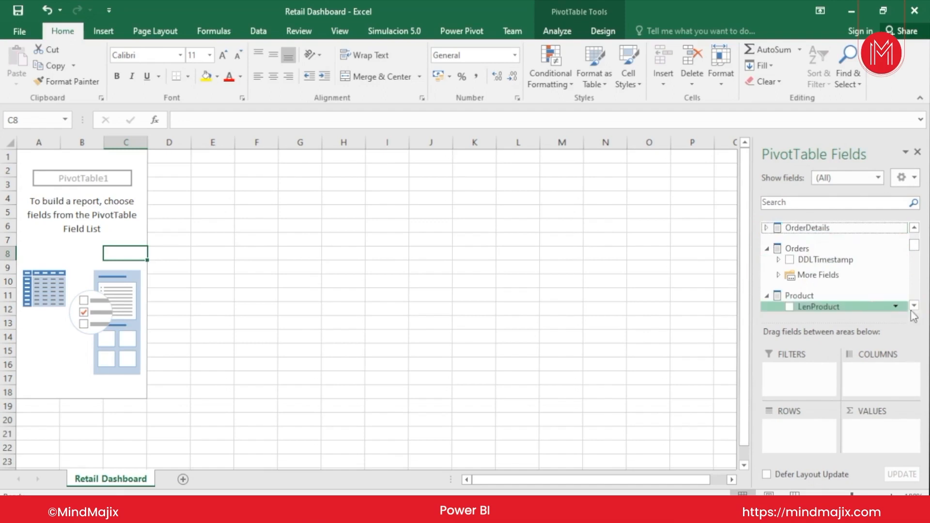
click(764, 248)
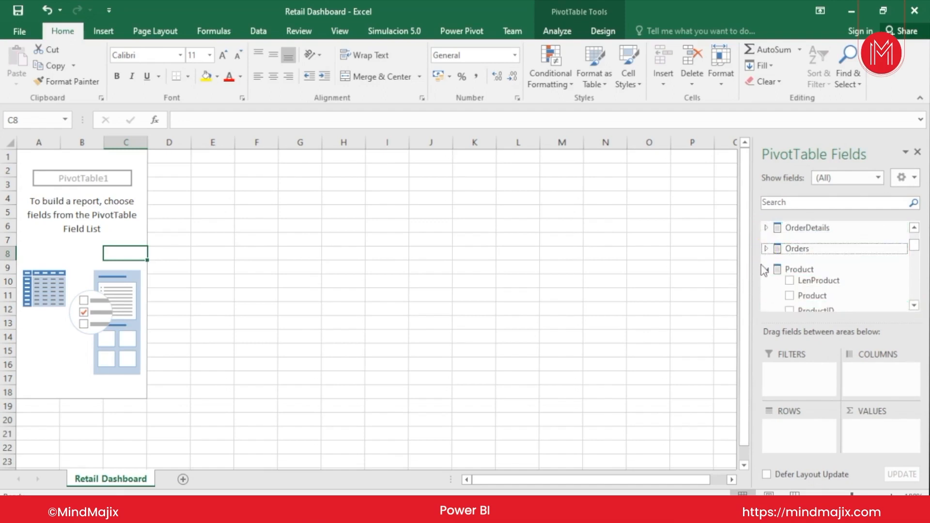
click(766, 269)
click(914, 305)
click(914, 305)
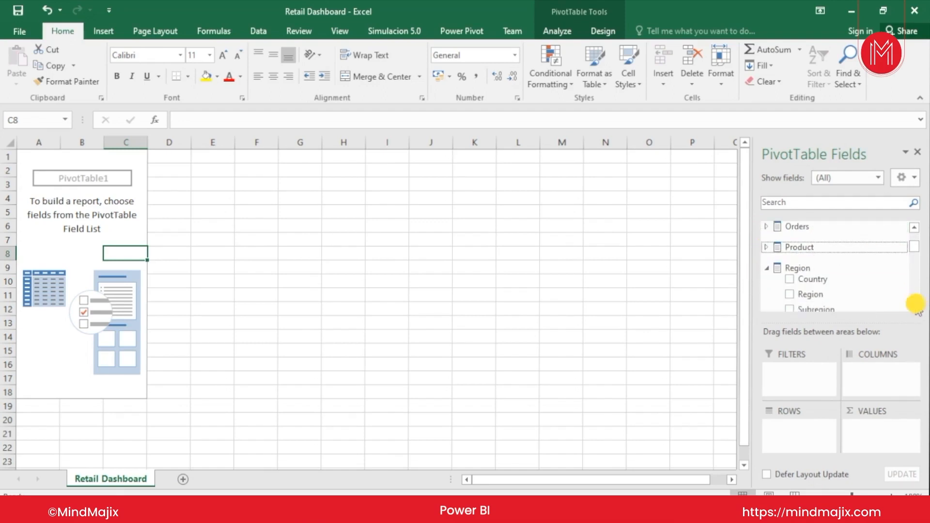
click(766, 268)
click(768, 290)
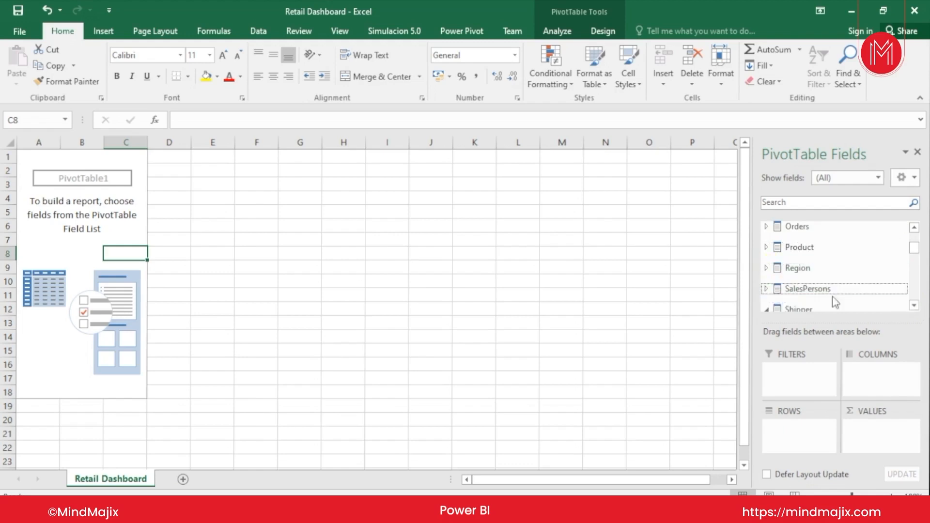
click(914, 305)
click(914, 305)
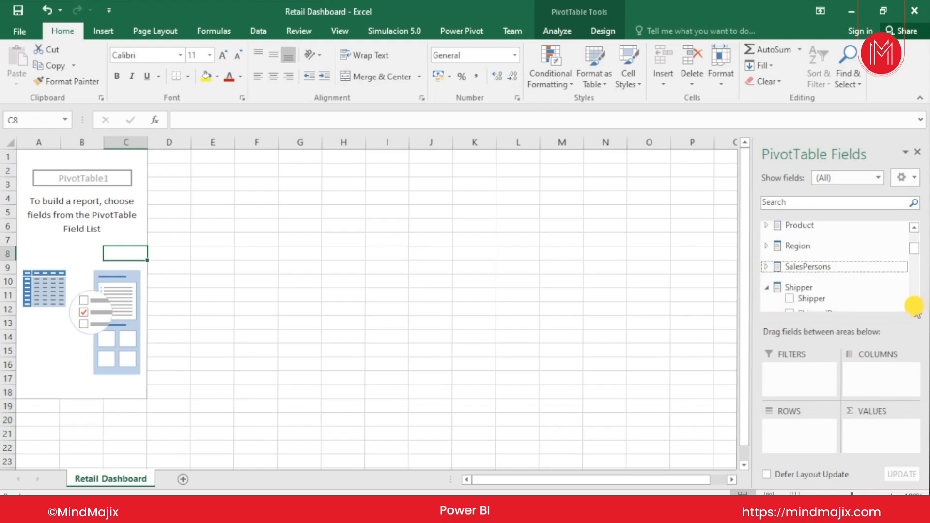
click(914, 305)
click(767, 255)
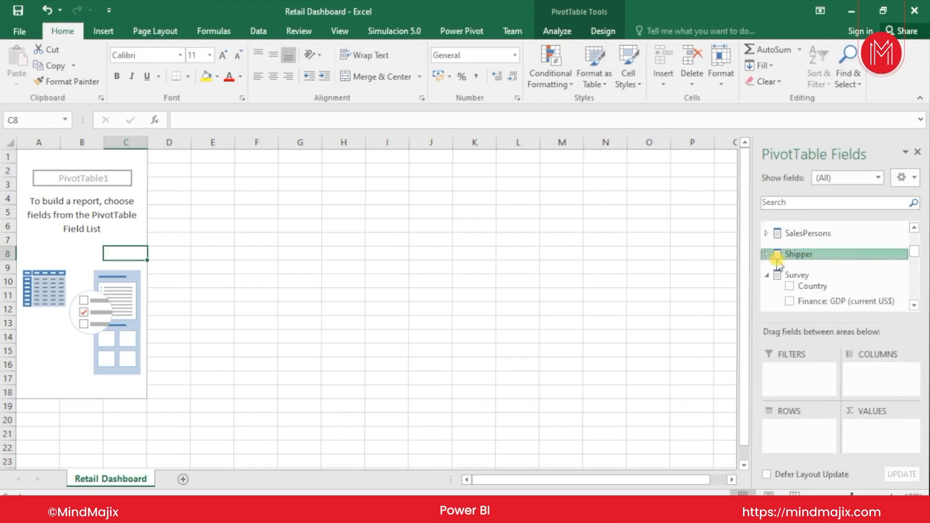
click(765, 271)
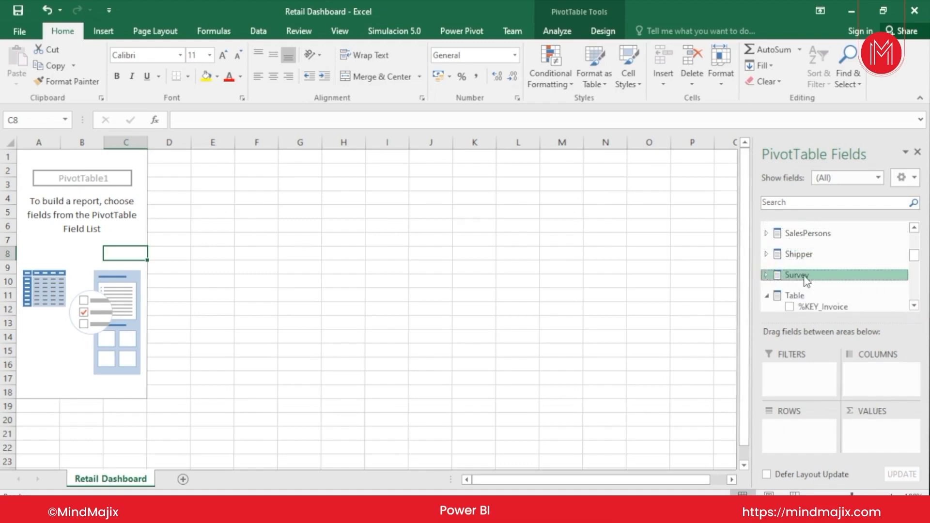
click(766, 295)
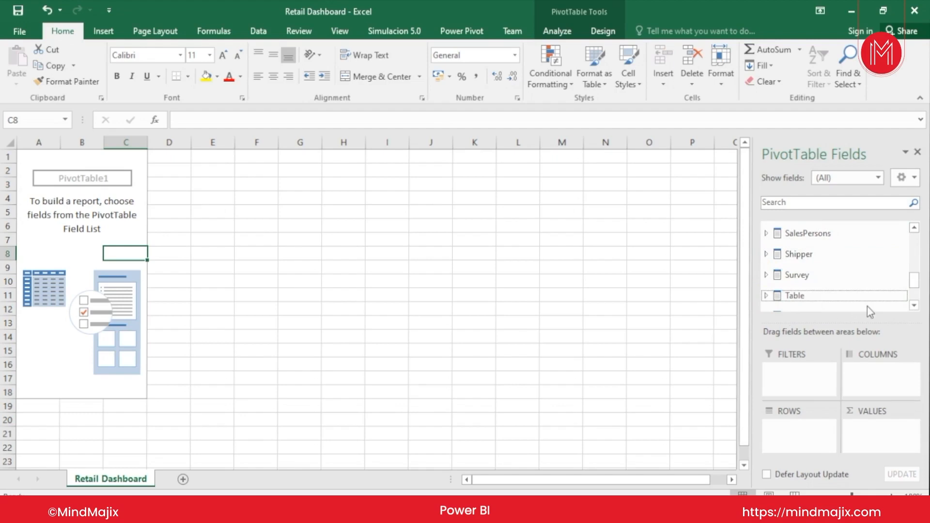
click(914, 305)
click(914, 305)
click(766, 285)
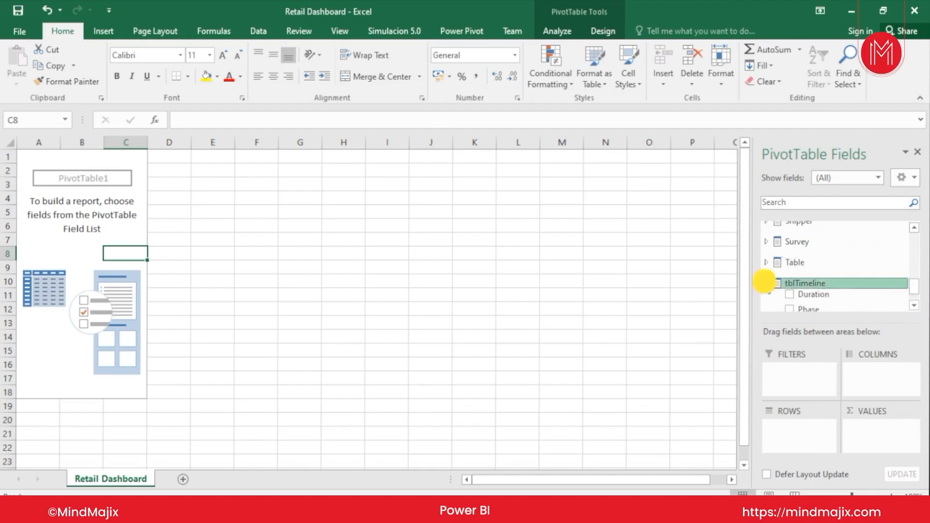
Return to the PivotTable and expand the Customers table's fields
drag(916, 298, 915, 236)
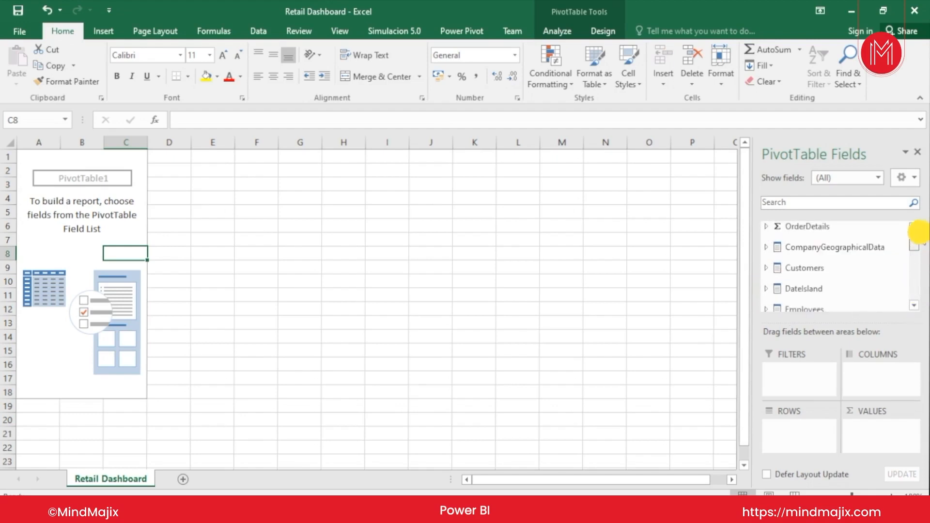
click(101, 284)
click(95, 180)
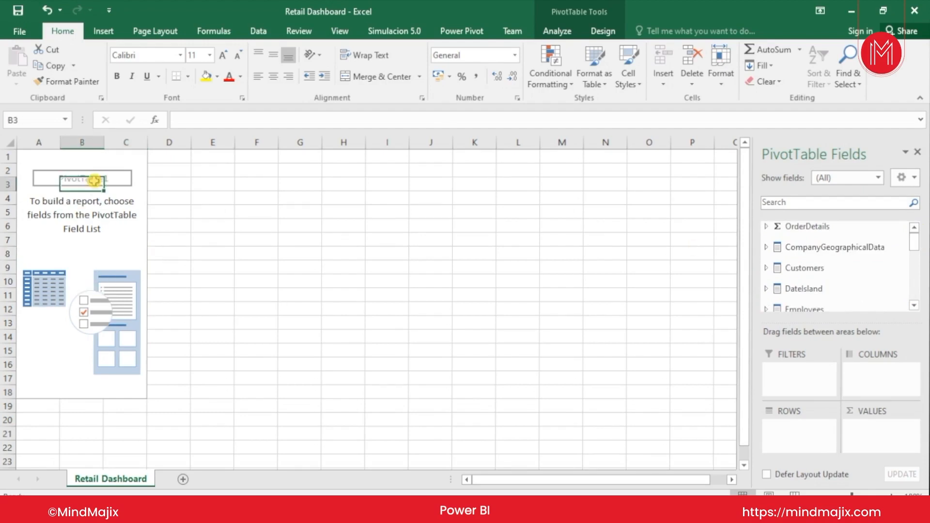
click(313, 280)
click(95, 267)
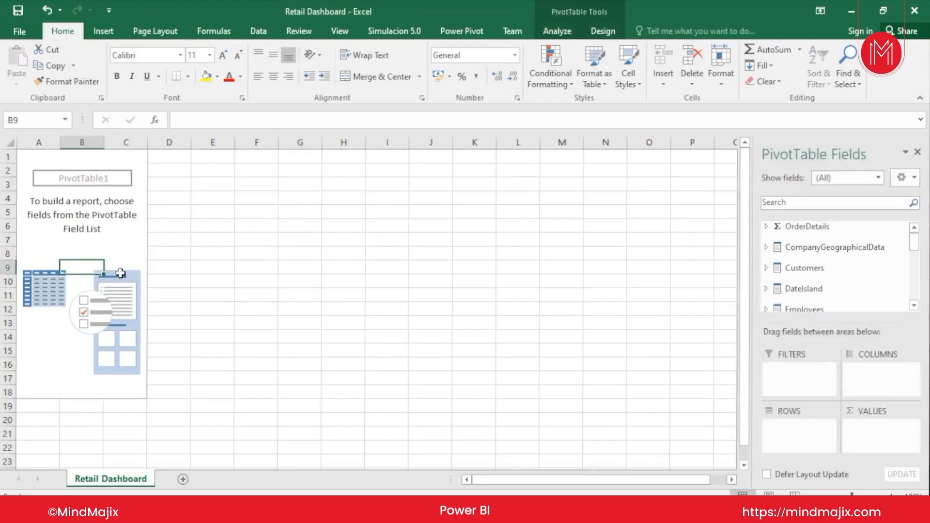
click(765, 268)
Add the Customer field from Customers > More Fields to Rows, listing customers from ALLES LUSEKOFTER
click(779, 294)
scroll(795, 293, down, 3)
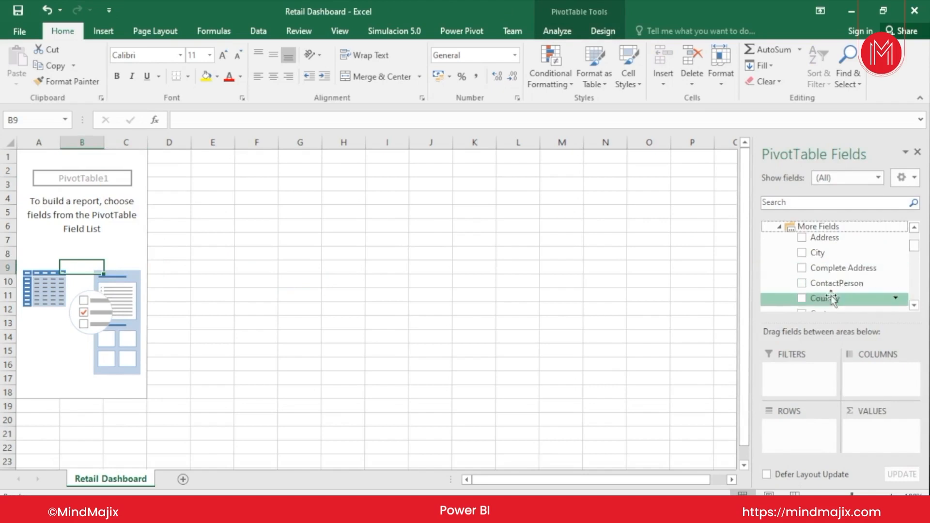
scroll(831, 298, down, 1)
click(801, 304)
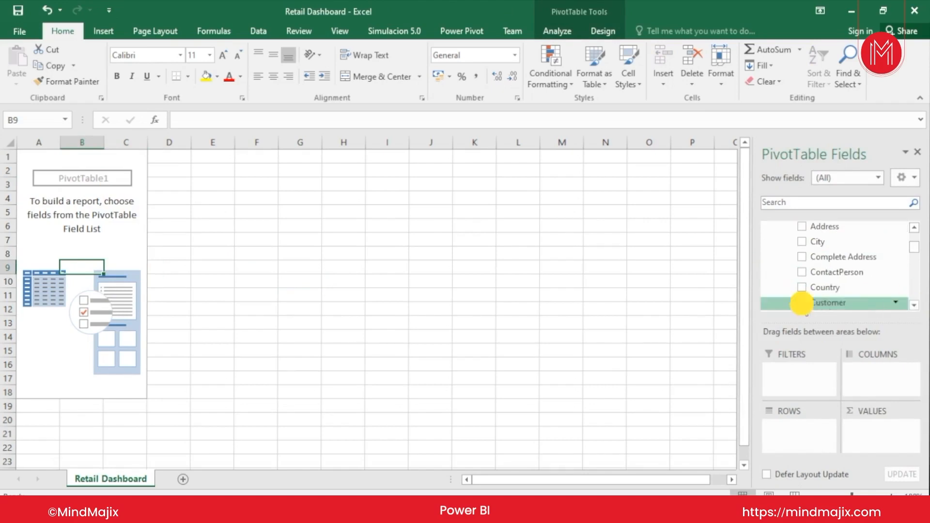
click(802, 303)
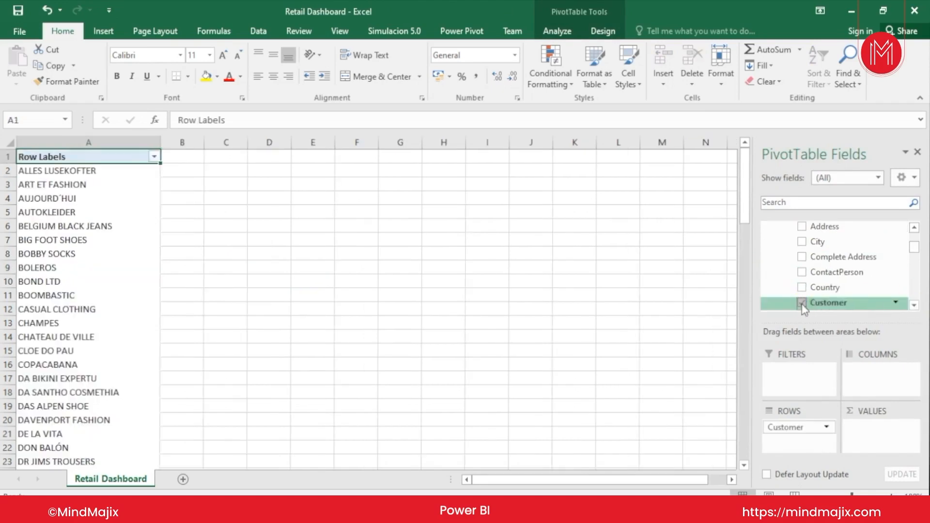
scroll(126, 231, down, 3)
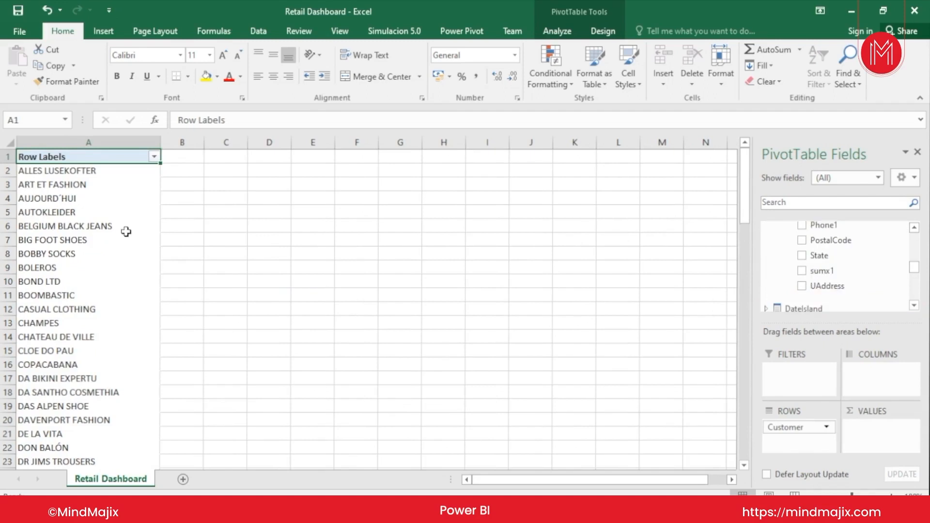
click(224, 249)
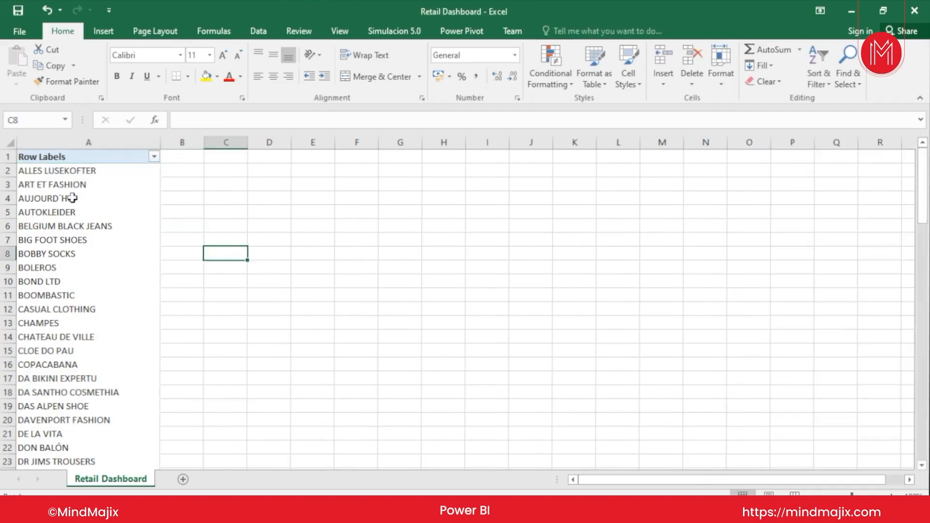
click(72, 197)
drag(745, 180, 772, 145)
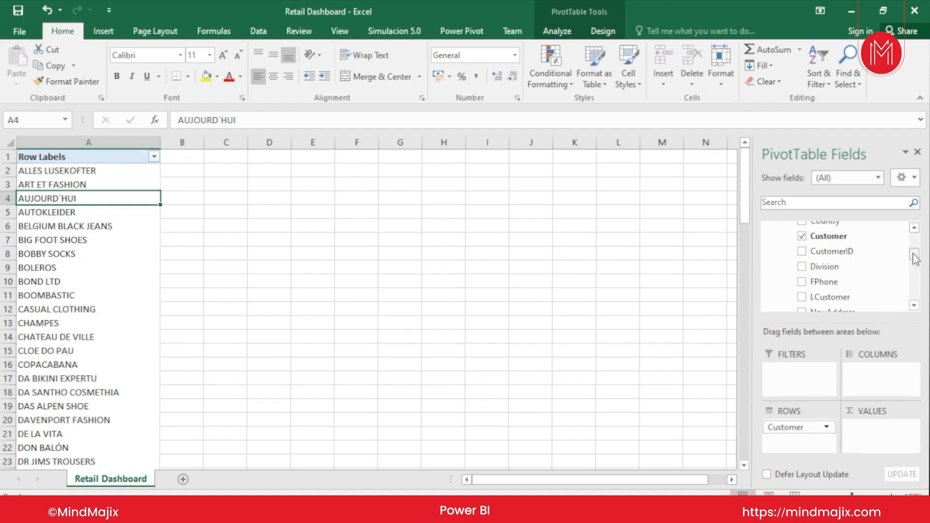
Collapse the Customers table and expand the Orders table's More Fields in the field list
drag(915, 259, 914, 239)
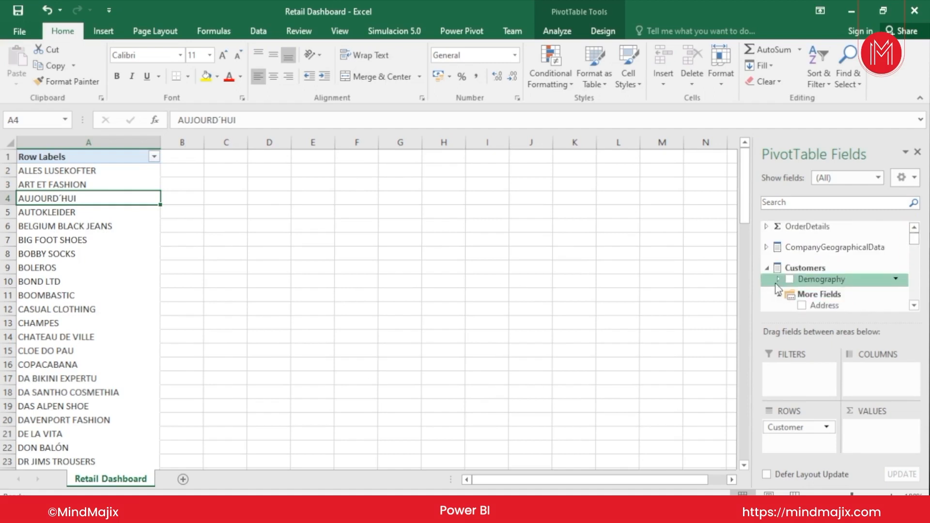
click(767, 269)
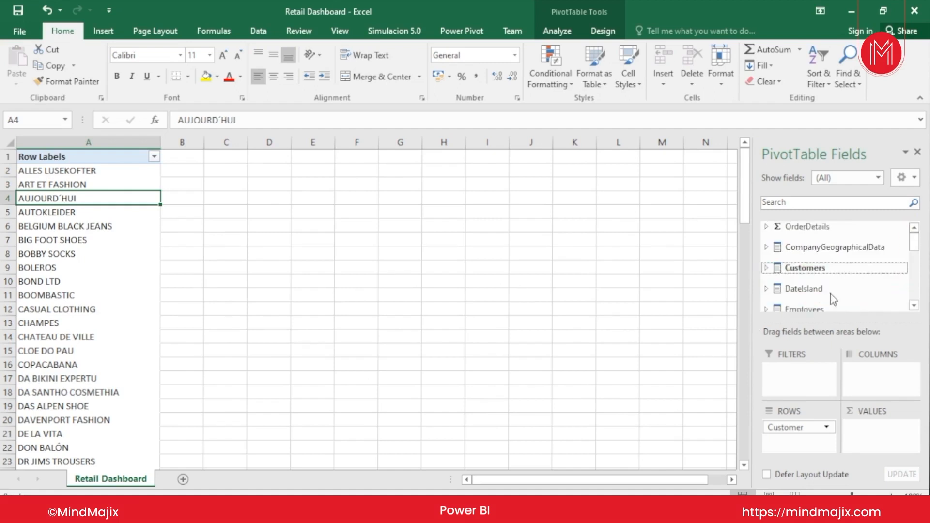
click(914, 307)
click(914, 306)
click(915, 306)
click(914, 306)
click(914, 306)
click(914, 306)
click(914, 307)
click(766, 279)
click(915, 306)
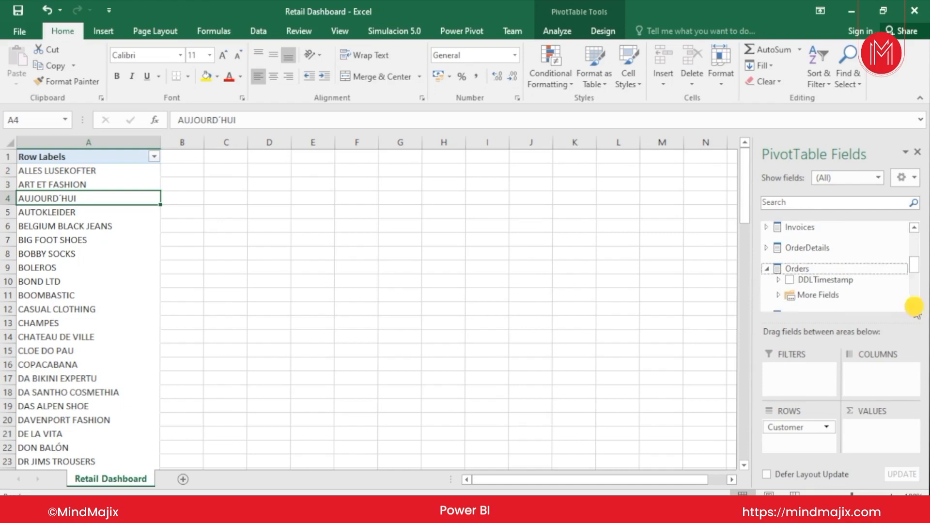
click(779, 284)
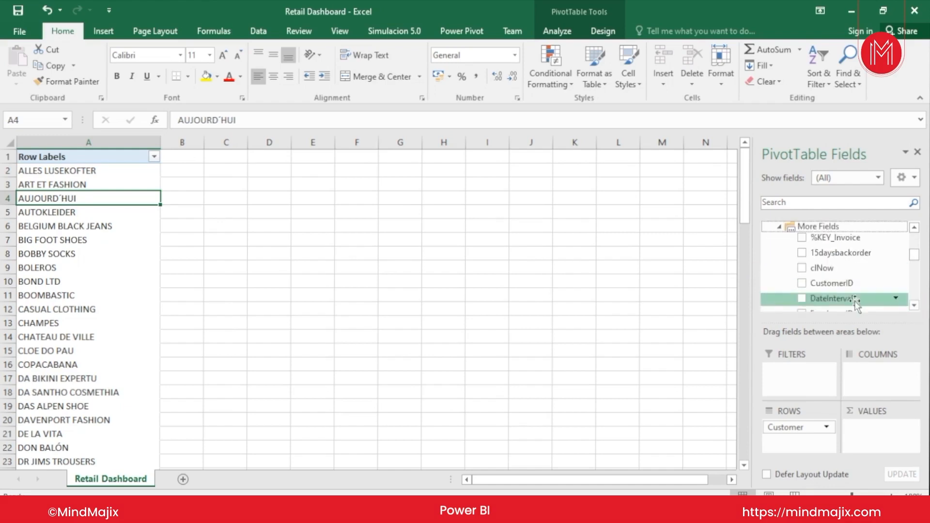
click(914, 306)
click(914, 306)
click(914, 306)
click(914, 306)
click(914, 306)
click(914, 306)
click(915, 306)
click(914, 306)
click(914, 306)
click(914, 306)
click(914, 306)
click(914, 306)
click(915, 307)
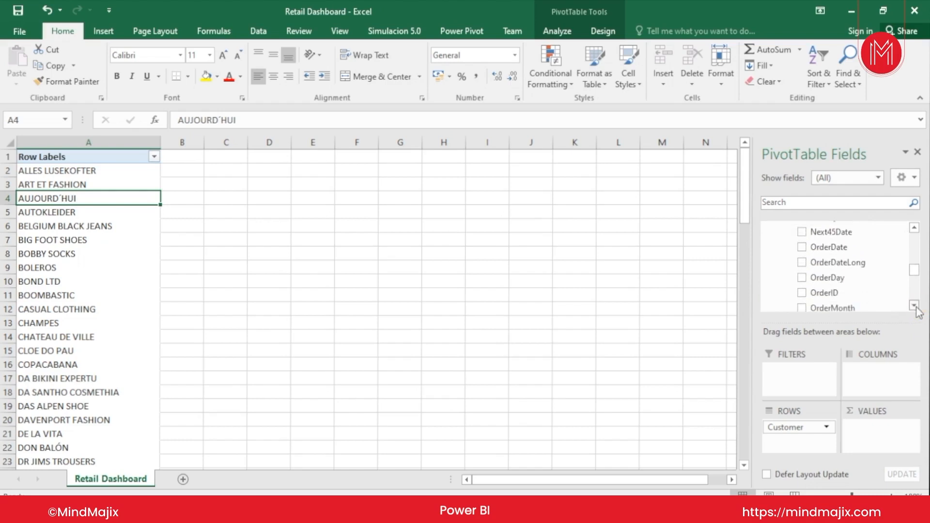
Dismiss the field placement warning and add OrderID beneath Customer in Rows
drag(838, 291, 872, 430)
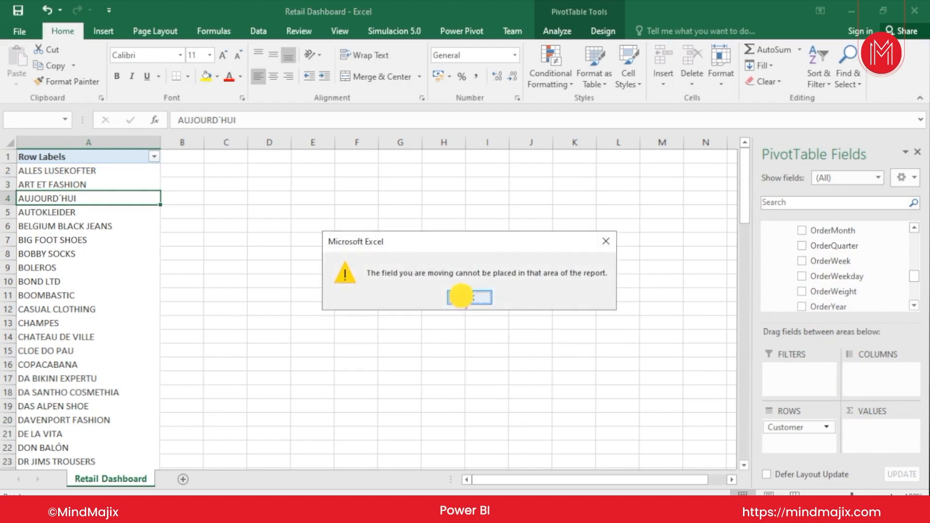
click(463, 298)
mouse_move(914, 276)
mouse_down()
mouse_move(916, 291)
mouse_move(915, 273)
mouse_up()
click(802, 244)
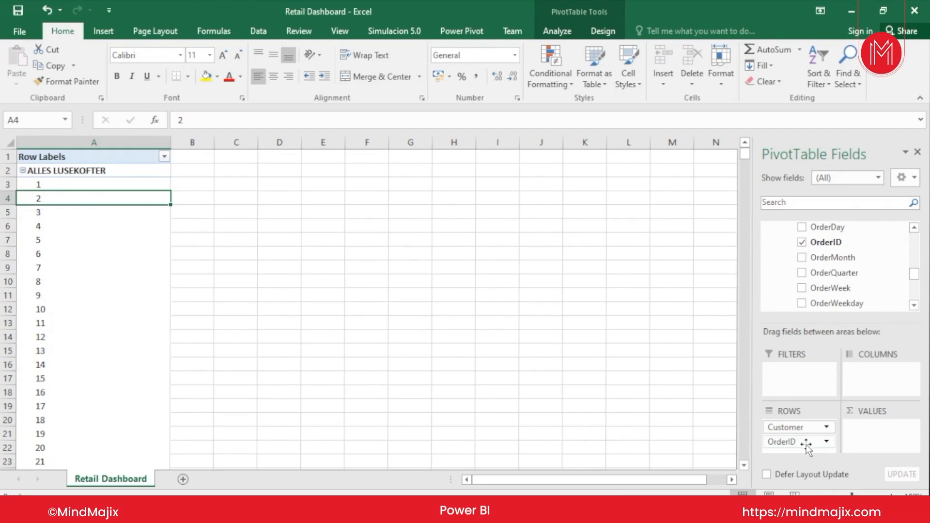
drag(799, 443, 894, 435)
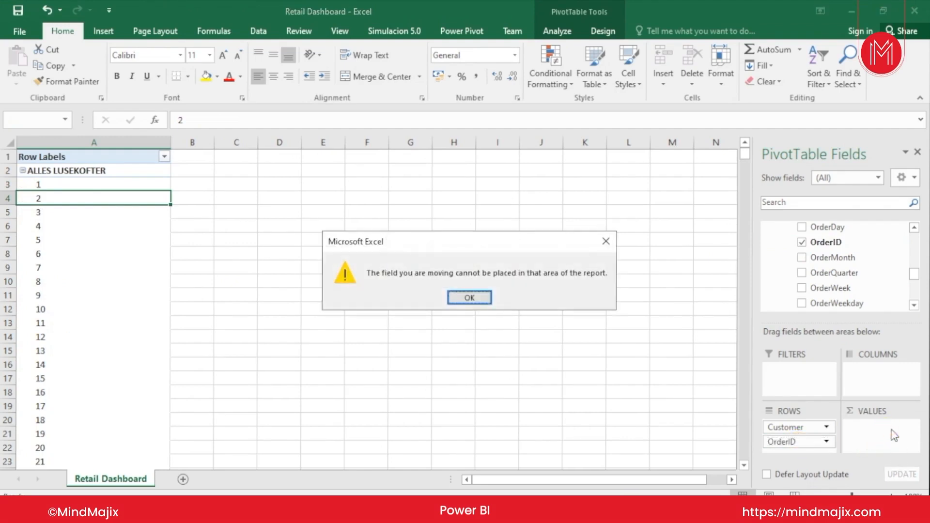
click(469, 297)
click(827, 441)
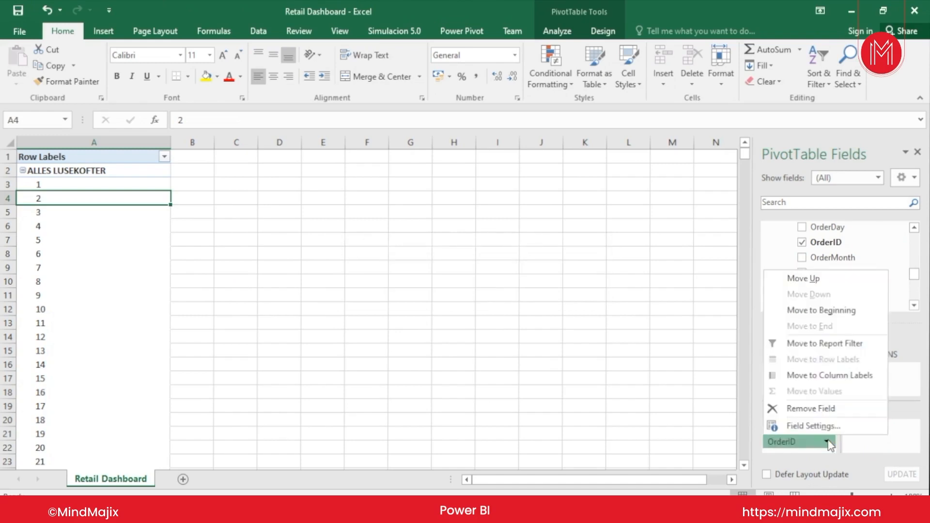
click(828, 442)
click(827, 442)
click(890, 443)
drag(781, 442, 888, 438)
key(Return)
click(766, 475)
click(899, 476)
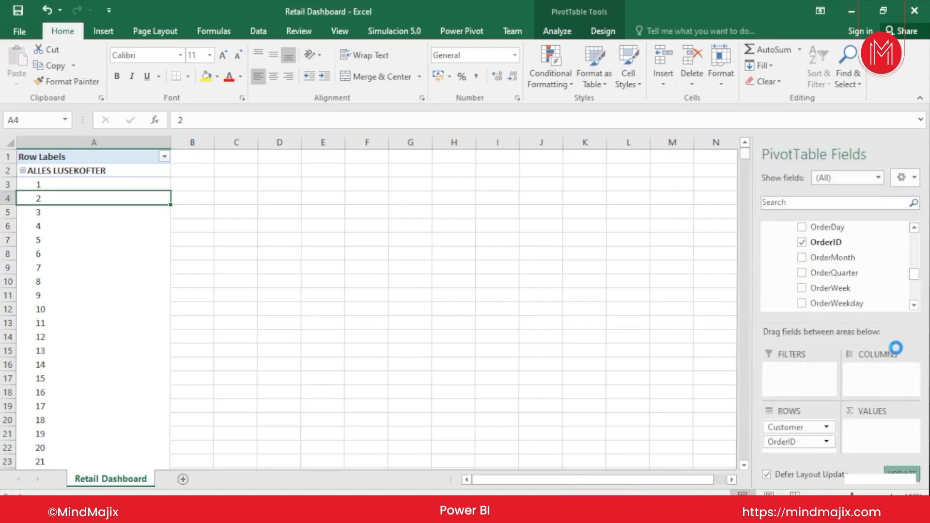
drag(823, 441, 884, 431)
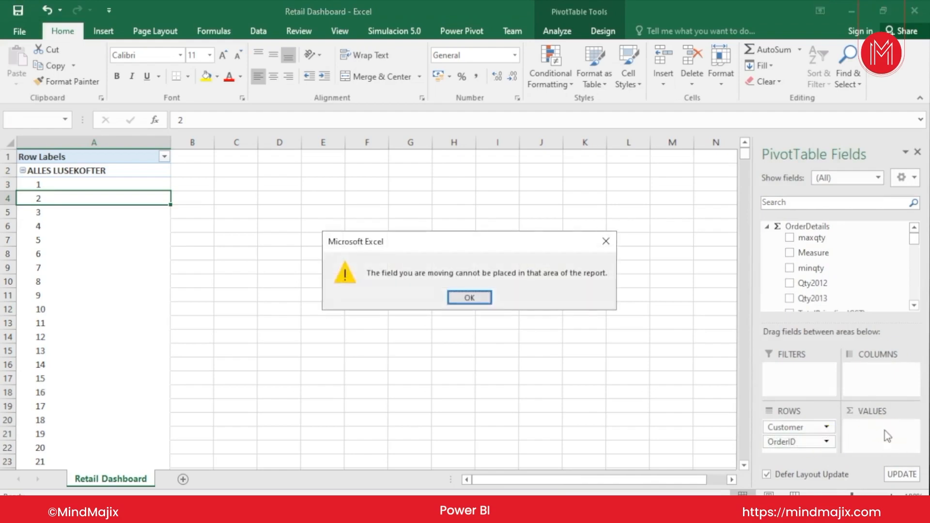
click(458, 296)
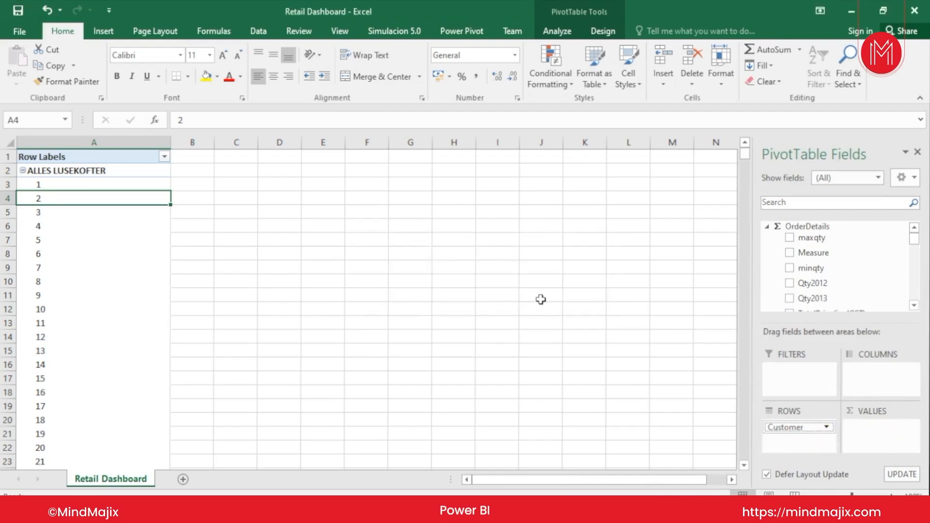
click(421, 339)
click(98, 211)
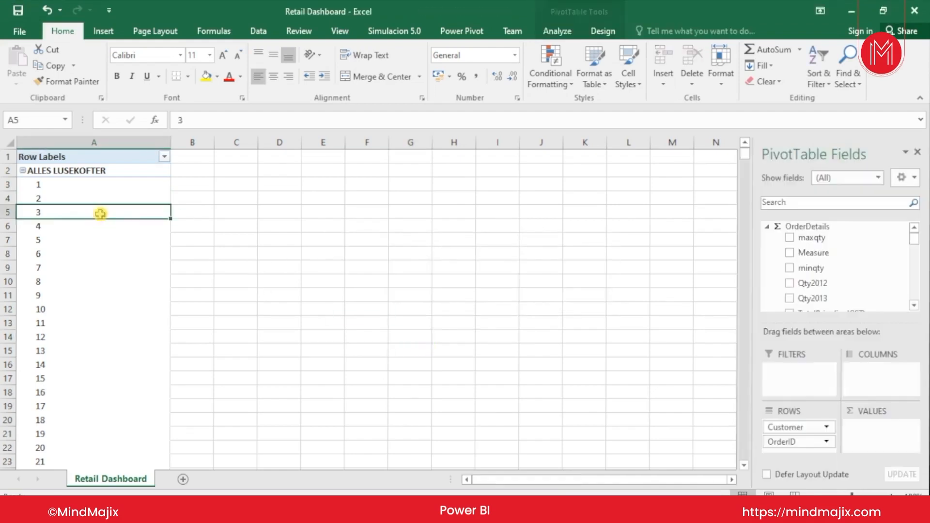
Remove OrderID from the pivot rows and collapse the OrderDetails and CompanyGeographicalData tables
click(90, 162)
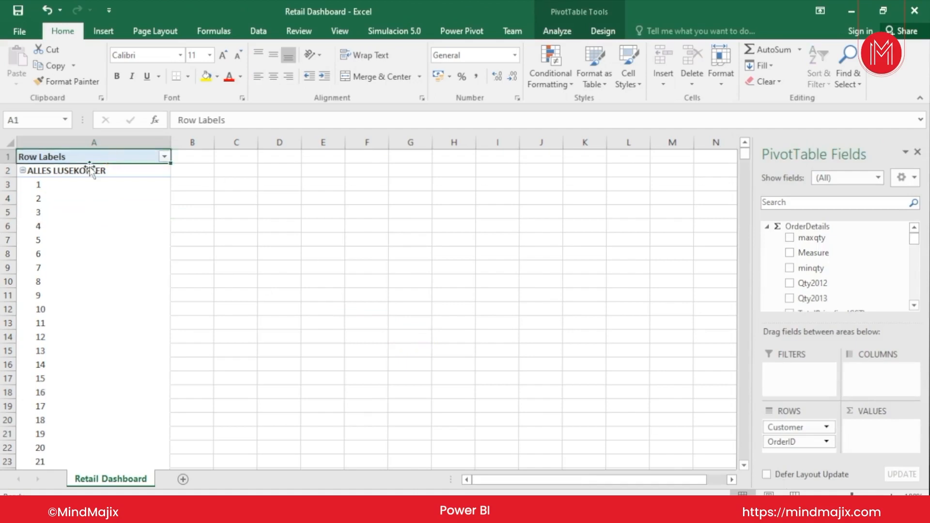
click(23, 170)
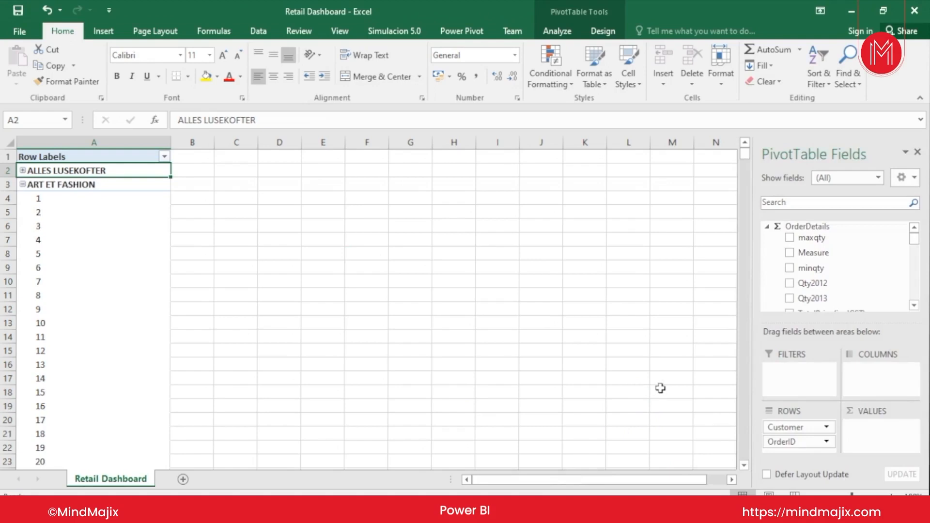
click(826, 442)
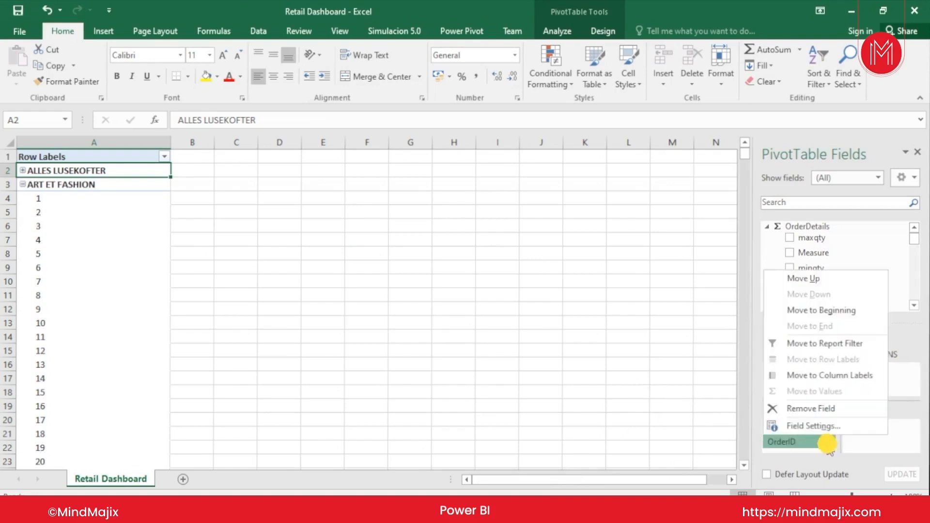
click(801, 409)
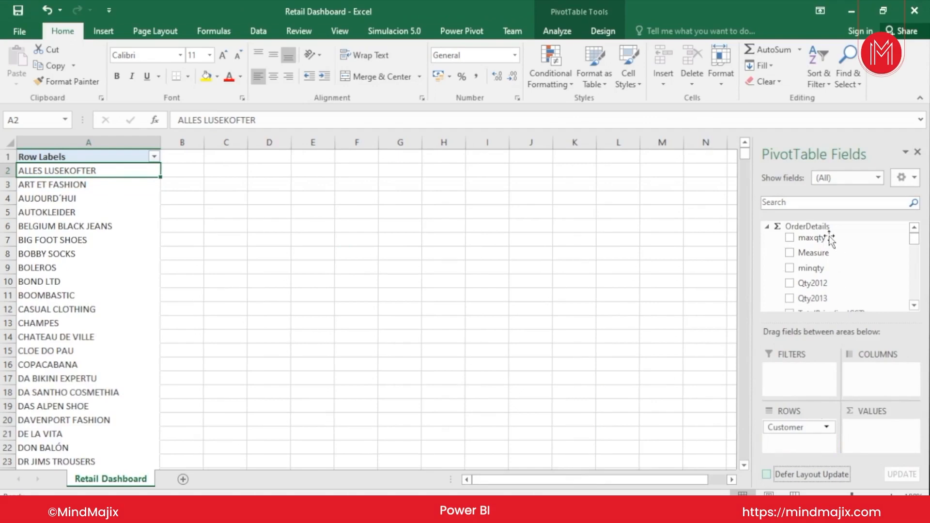
click(767, 226)
click(765, 247)
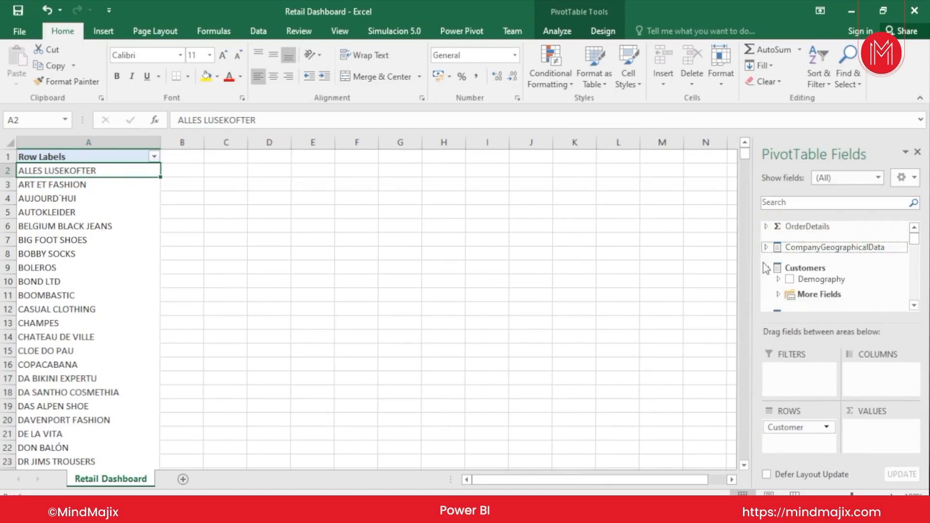
Add Country to Rows and put Division at the top, grouping customers under EMEA
click(778, 294)
drag(839, 299, 819, 445)
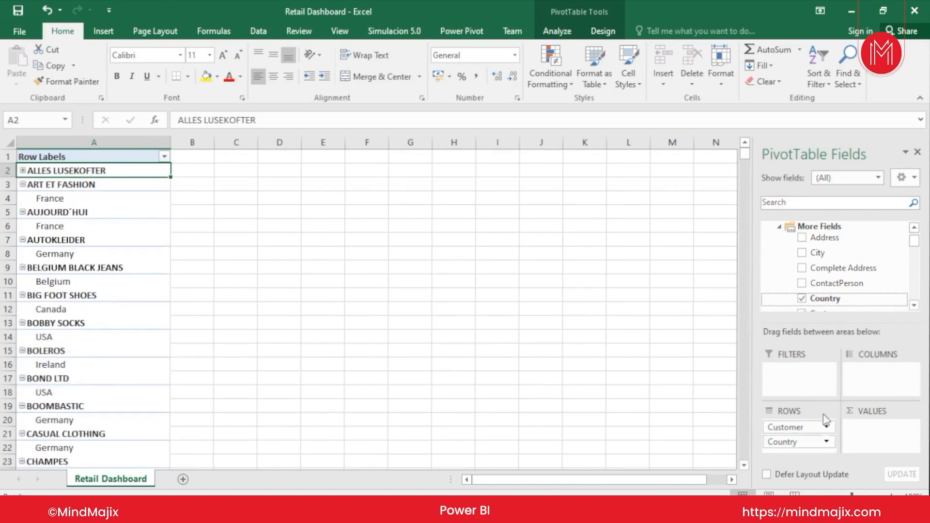
click(914, 305)
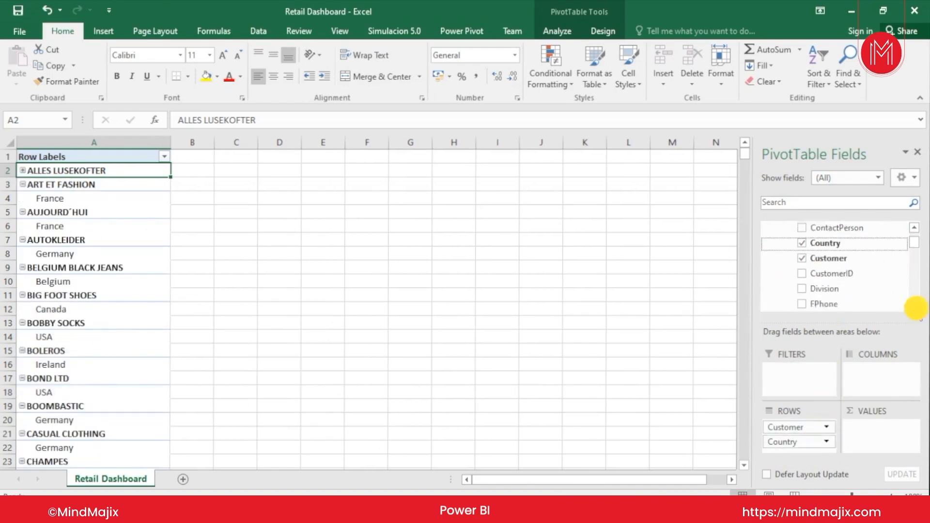
drag(824, 277, 806, 421)
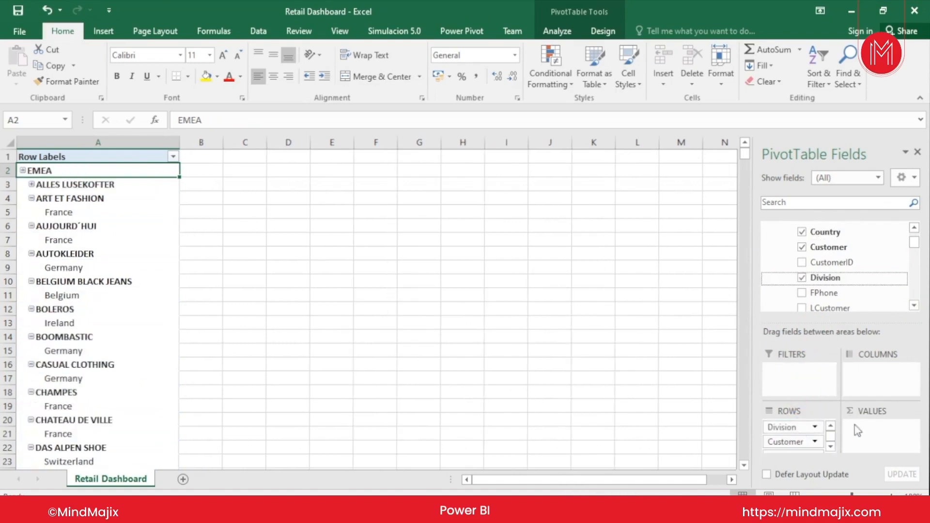
click(915, 178)
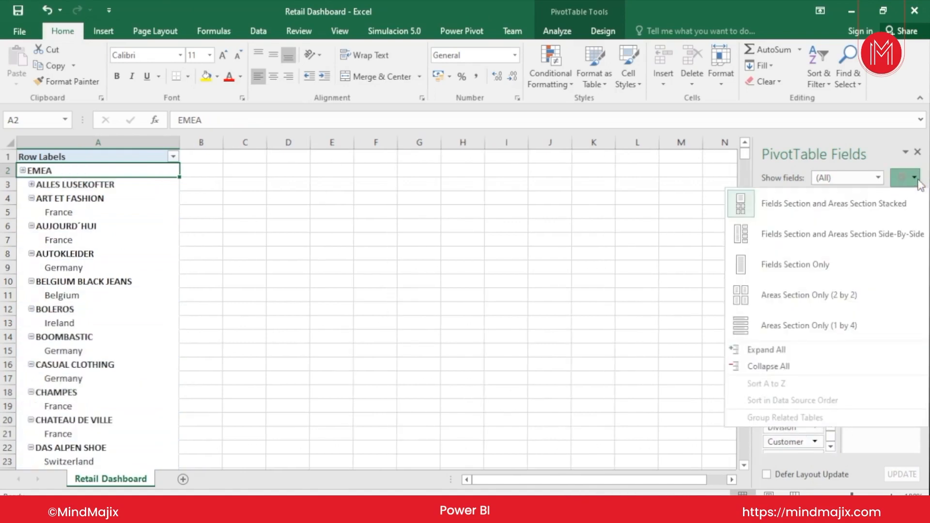
click(913, 177)
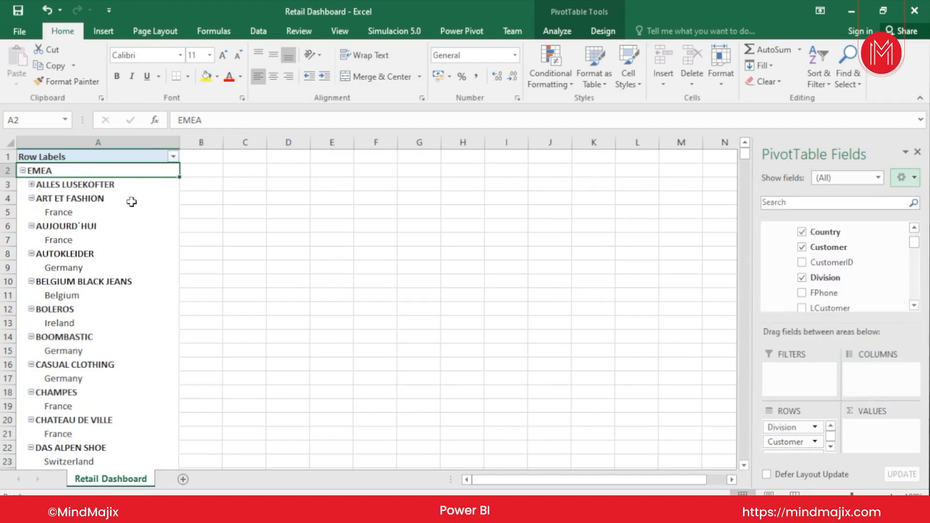
Turn on 'Merge and center cells with labels' in PivotTable Options' Layout & Format tab
click(96, 240)
right_click(107, 241)
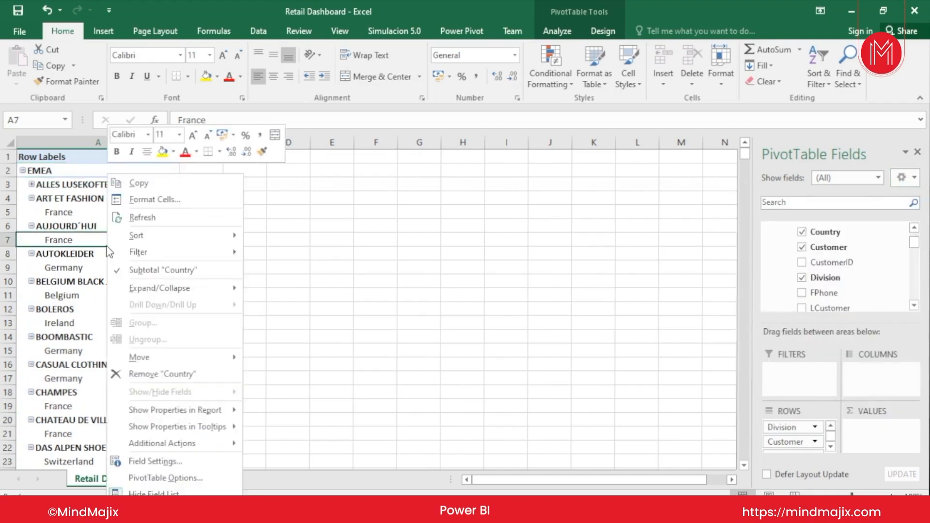
click(189, 479)
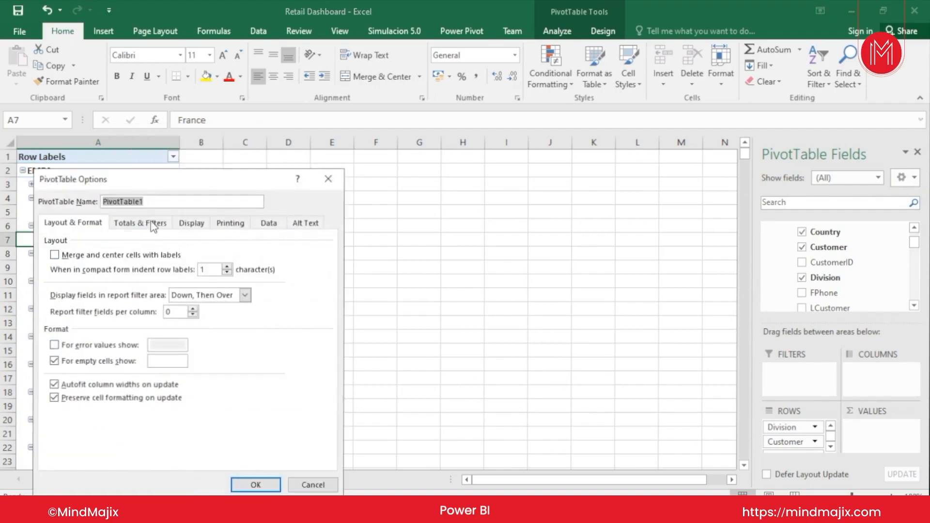
click(201, 224)
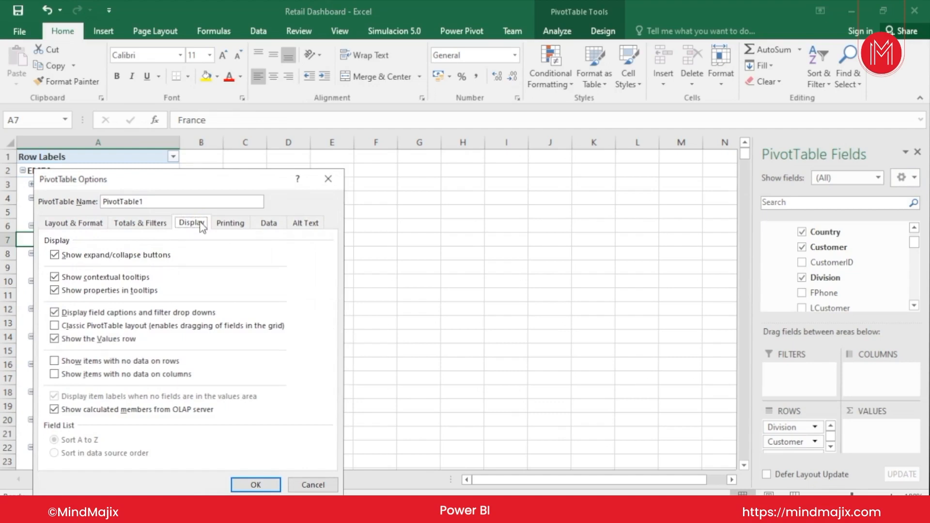
click(268, 224)
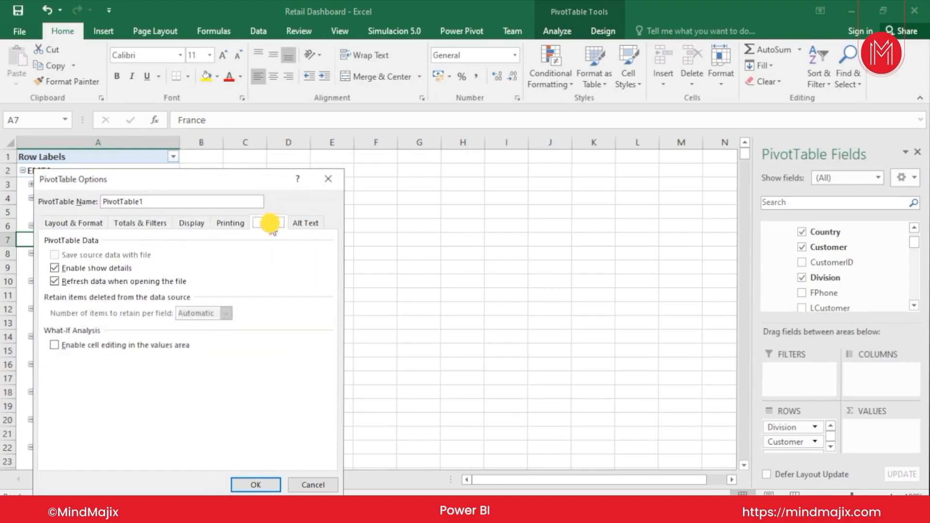
click(305, 224)
click(75, 223)
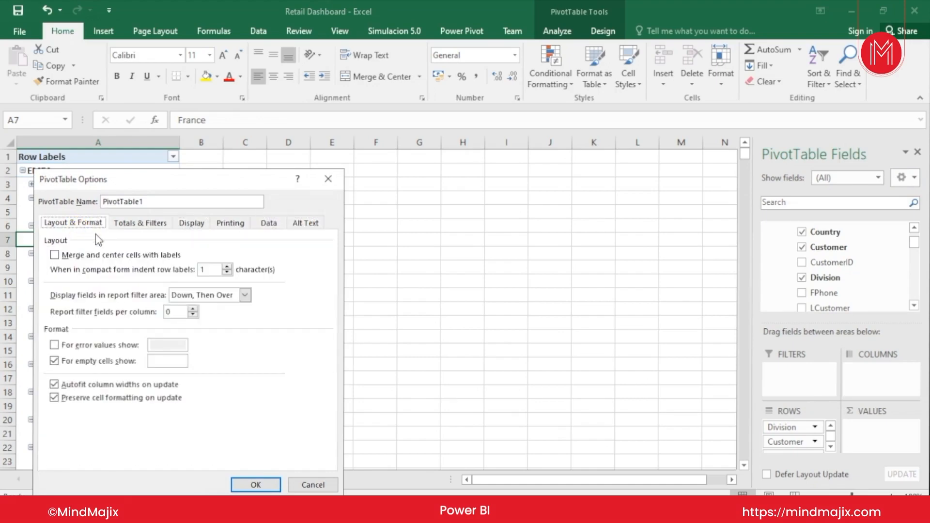
click(99, 255)
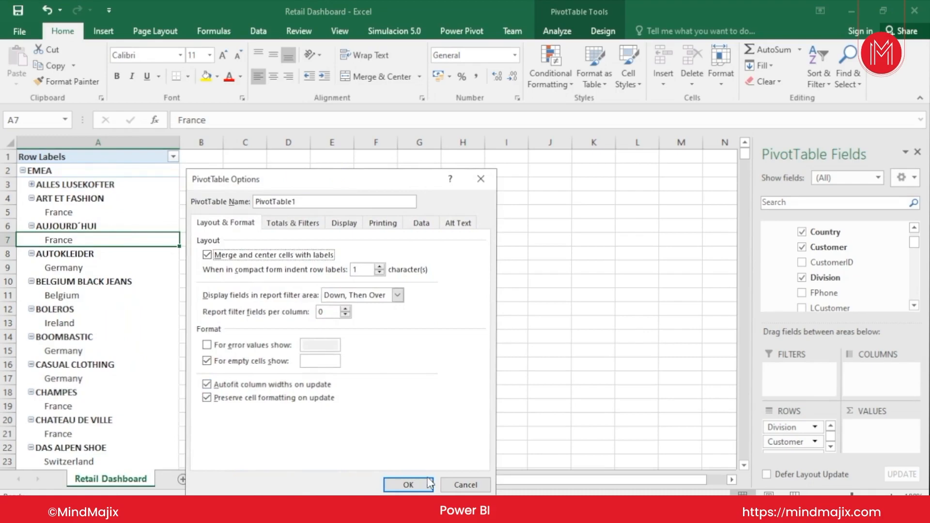
key(Return)
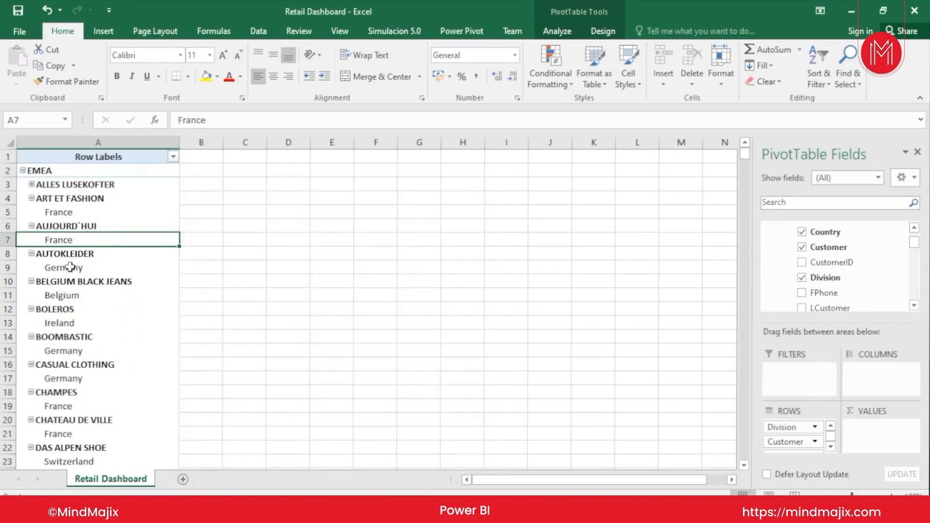
click(69, 267)
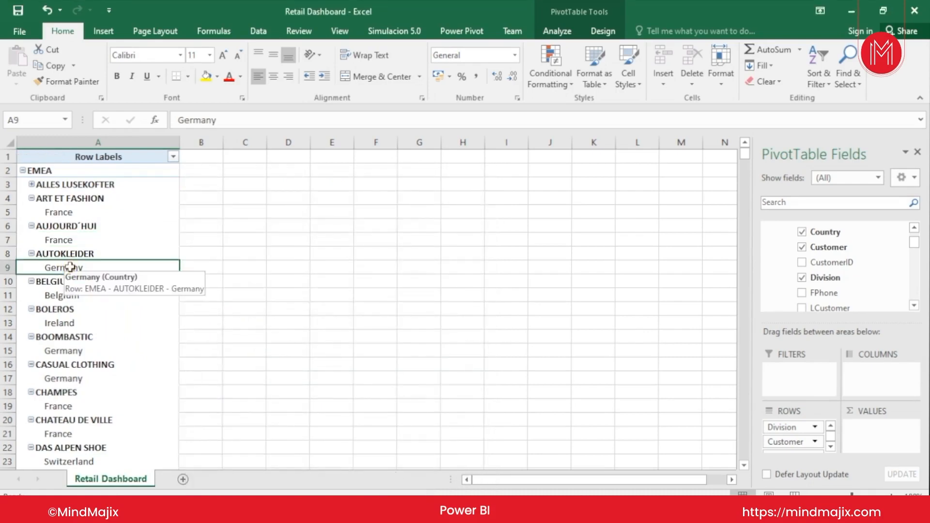
Put Division in Columns and remove Country, leaving only customers in the pivot rows
click(830, 446)
drag(794, 443, 877, 371)
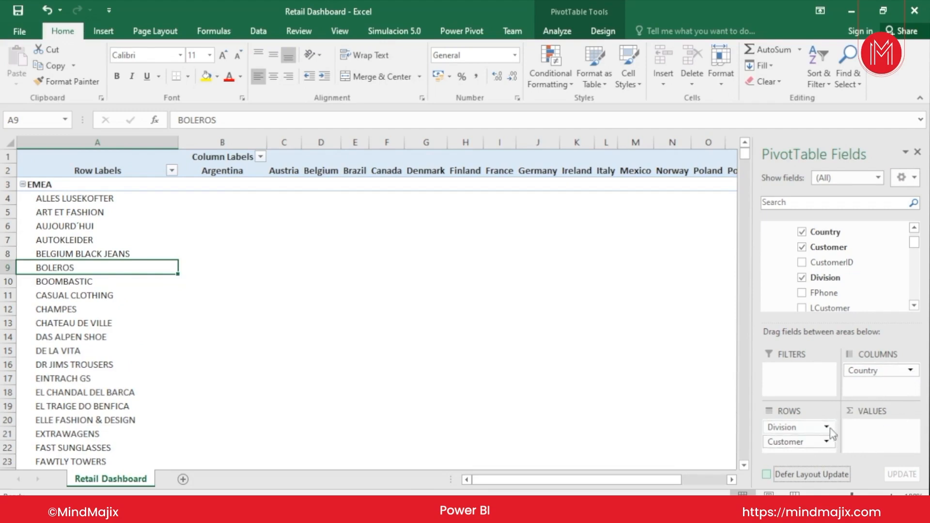
drag(816, 429, 883, 386)
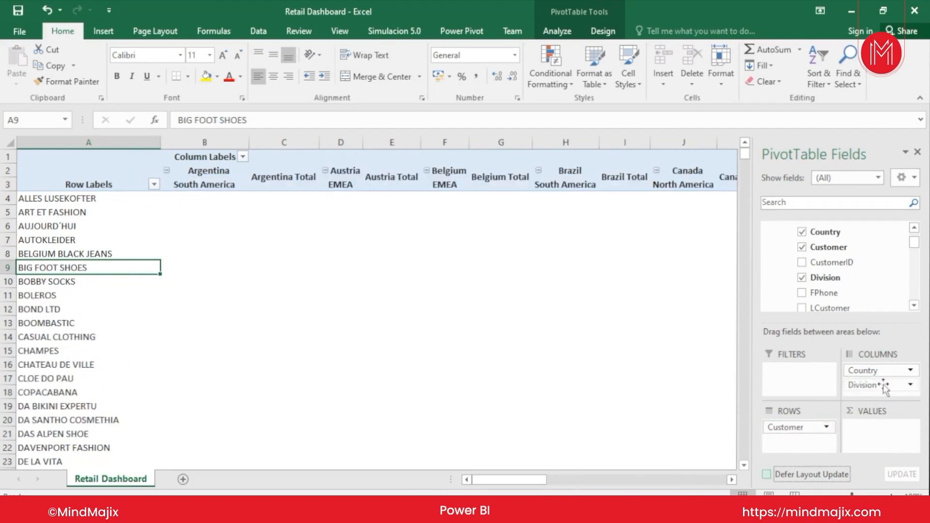
click(911, 370)
click(851, 338)
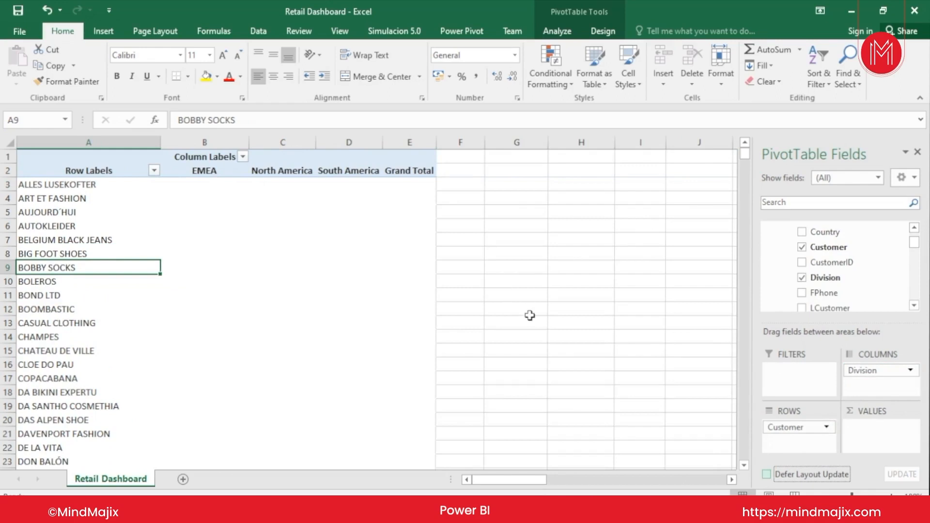
click(555, 309)
click(627, 349)
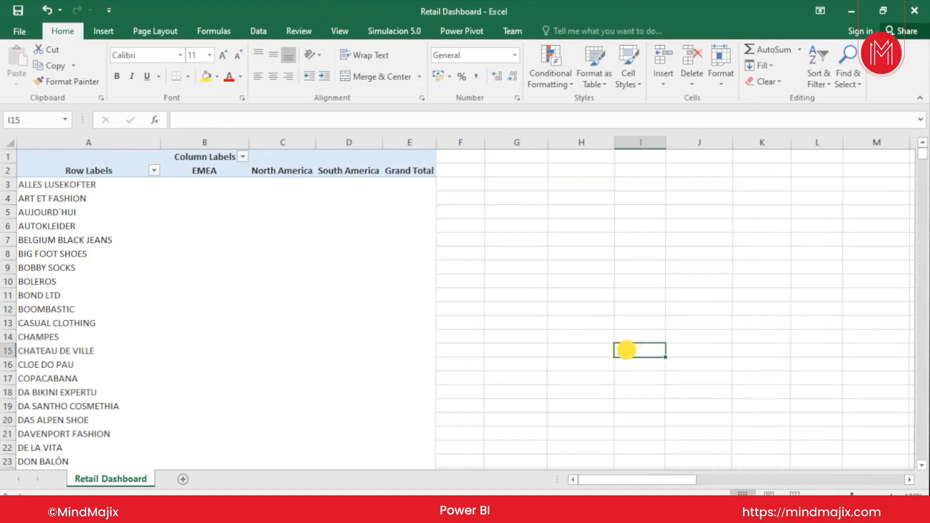
click(533, 294)
click(366, 265)
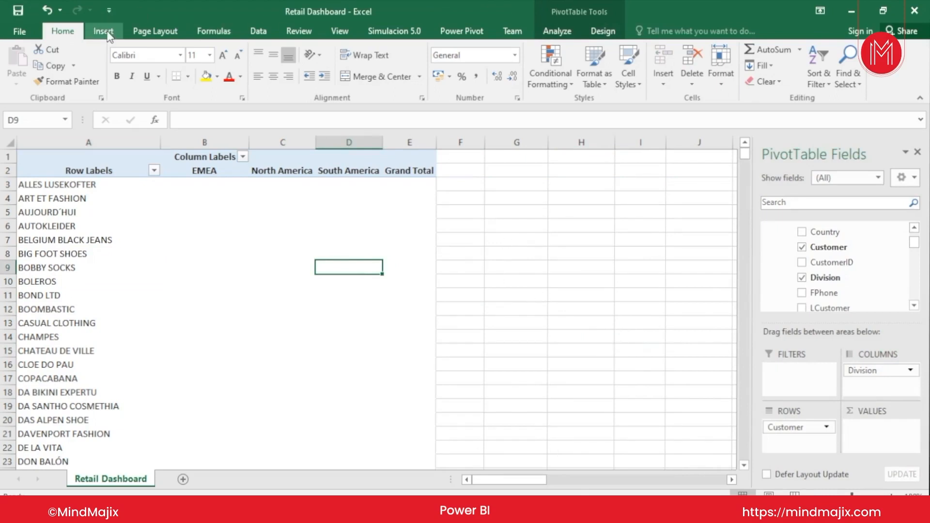
Insert a Clustered Column PivotChart from the pivot table
click(107, 33)
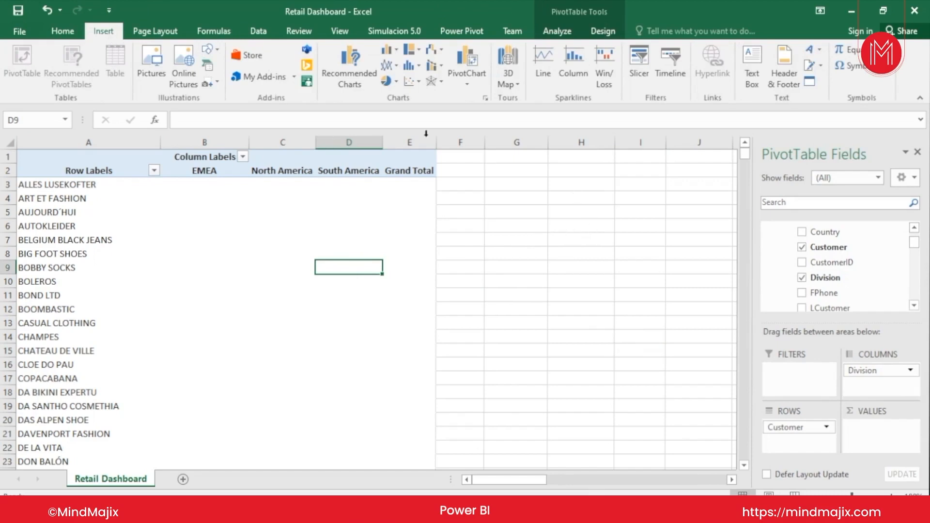
click(390, 51)
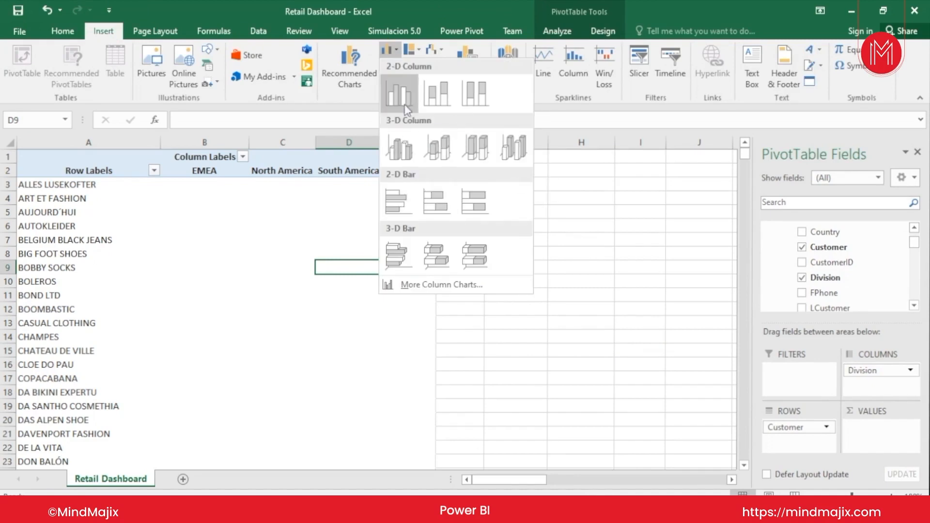
click(395, 93)
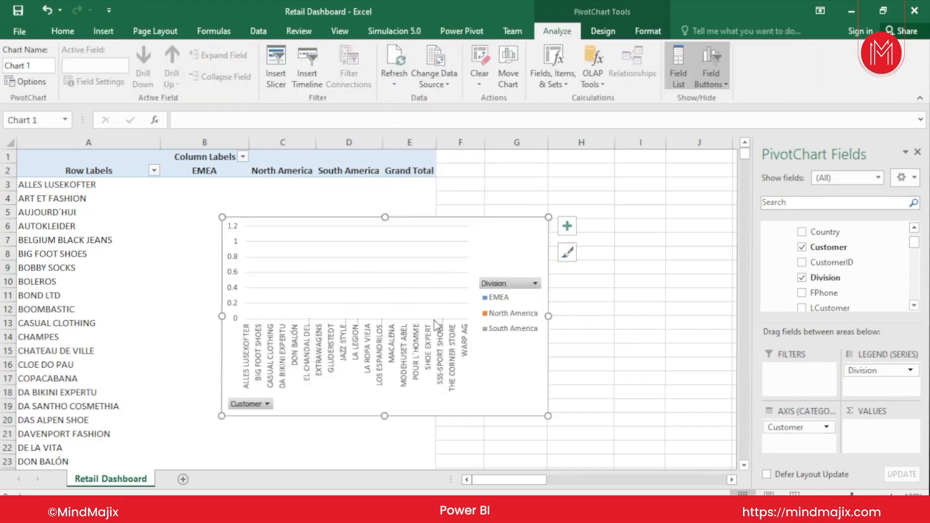
Remove Division from the chart and move the empty PivotChart up and to the left
click(910, 370)
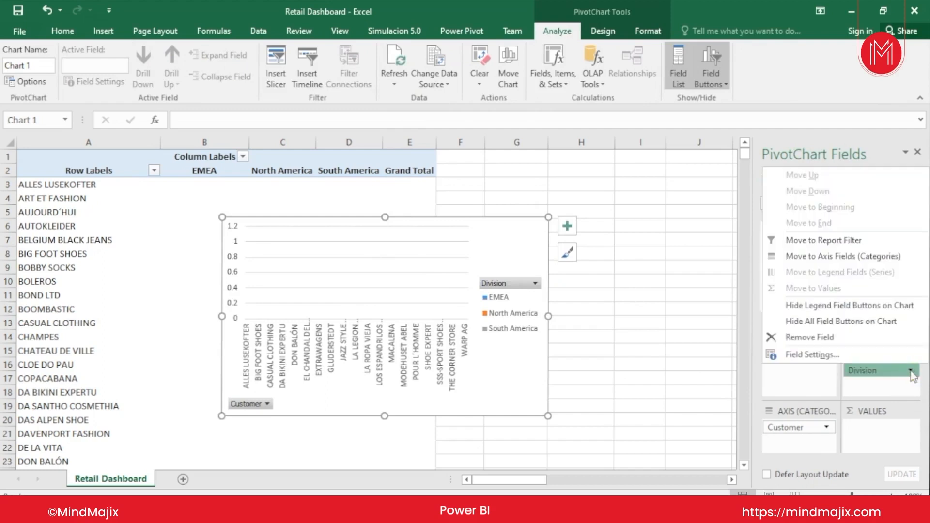
click(822, 342)
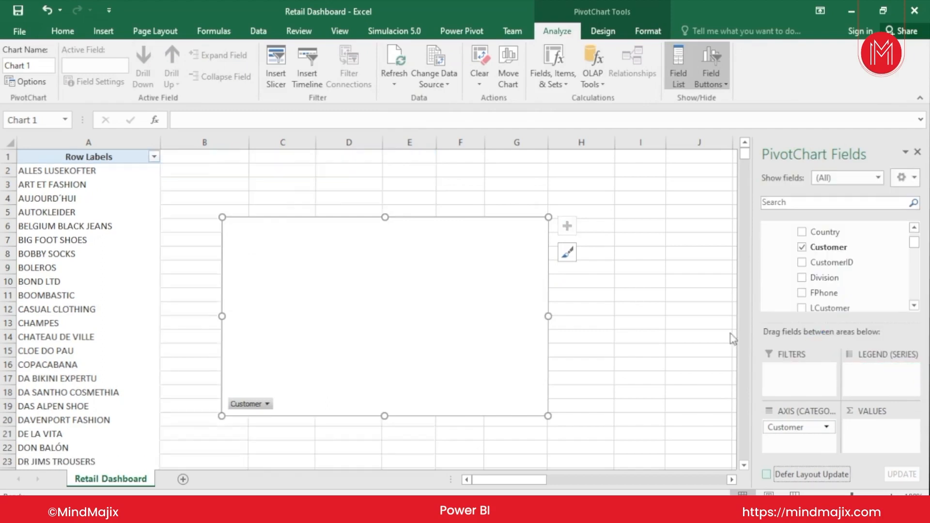
click(376, 308)
click(403, 337)
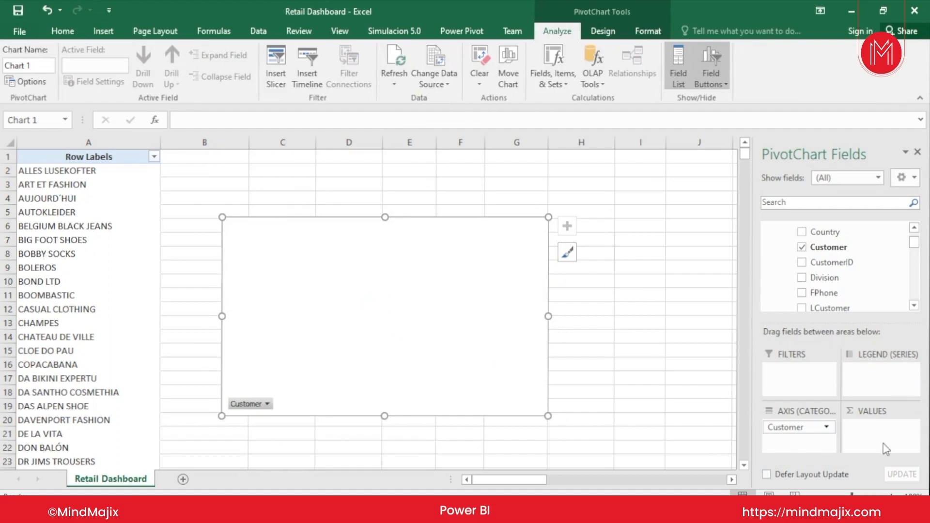
click(111, 161)
click(359, 328)
drag(349, 262, 333, 222)
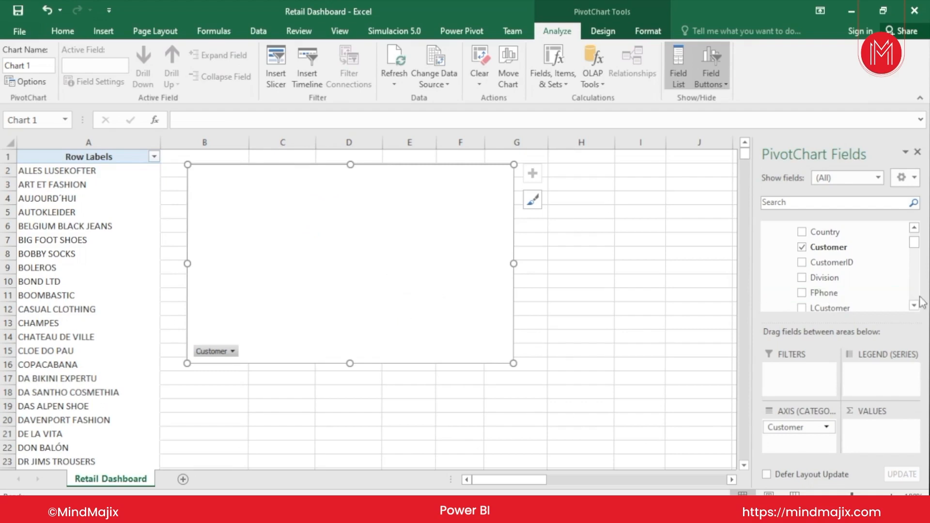
drag(916, 244, 914, 262)
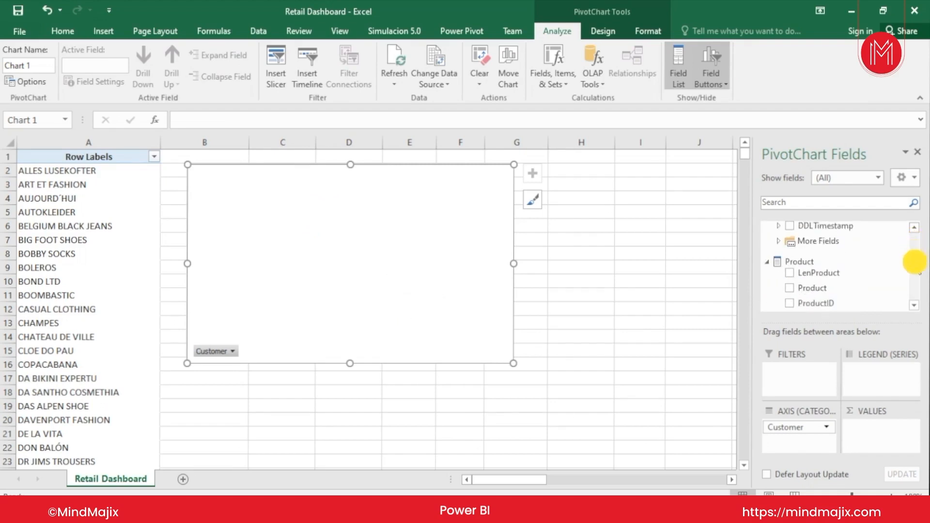
Collapse Invoices, FiscalTable and OrderDetails, drag OrderID to Values, and dismiss the placement error
scroll(914, 262, down, 10)
drag(916, 262, 915, 257)
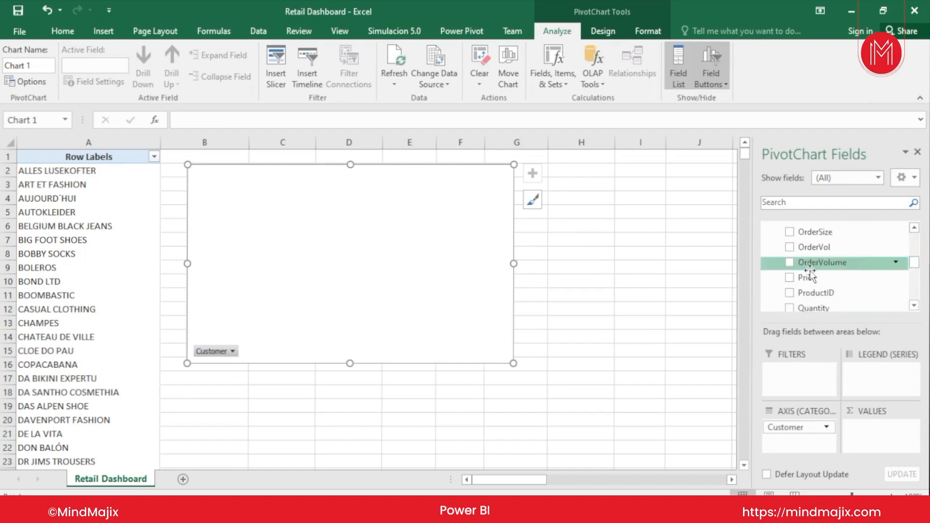
click(914, 232)
click(914, 233)
click(768, 308)
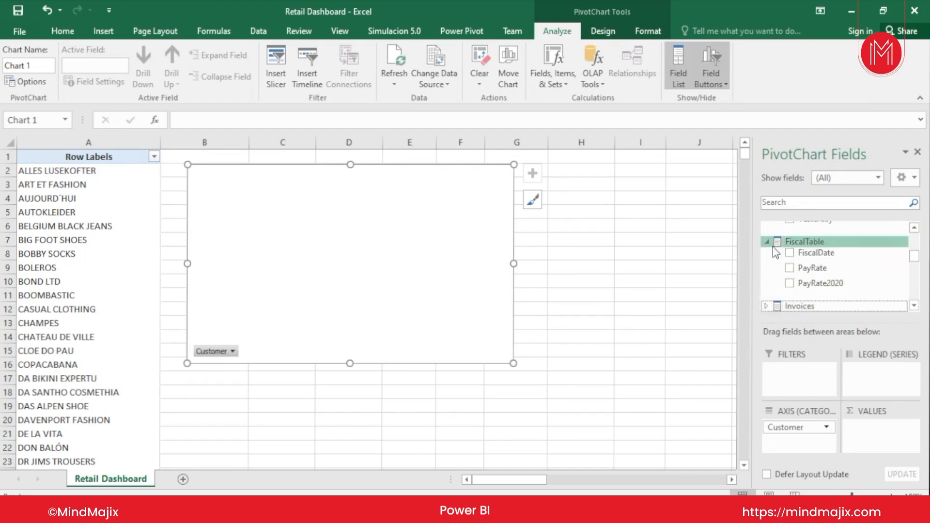
click(767, 242)
click(767, 283)
click(914, 306)
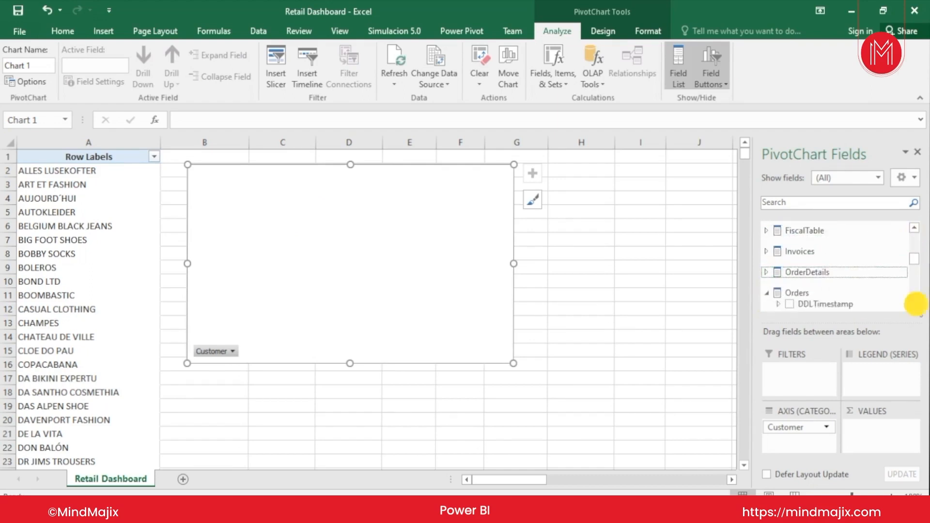
click(780, 275)
scroll(915, 306, down, 5)
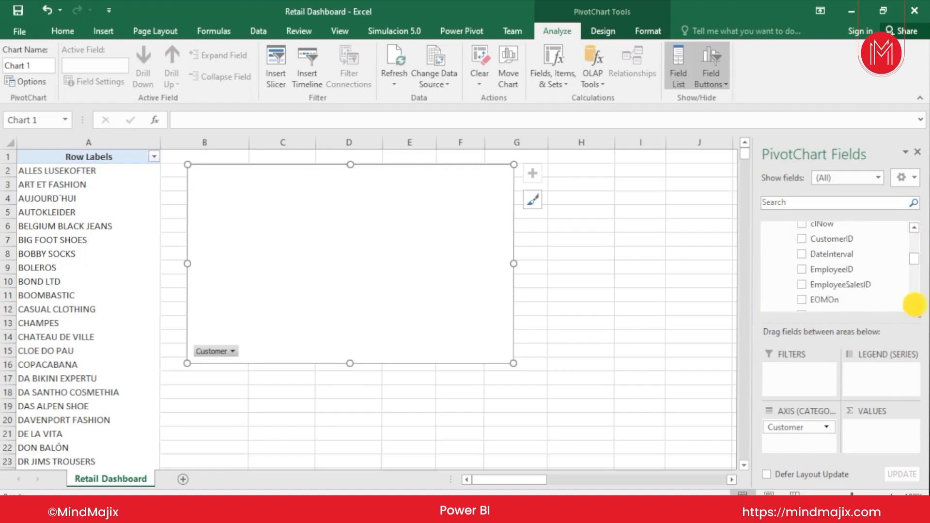
scroll(915, 305, down, 1)
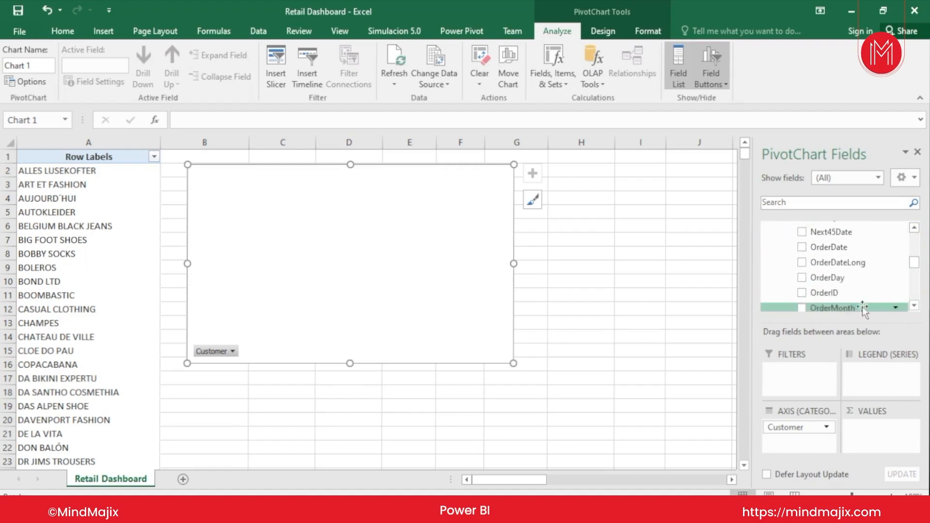
drag(824, 292, 865, 430)
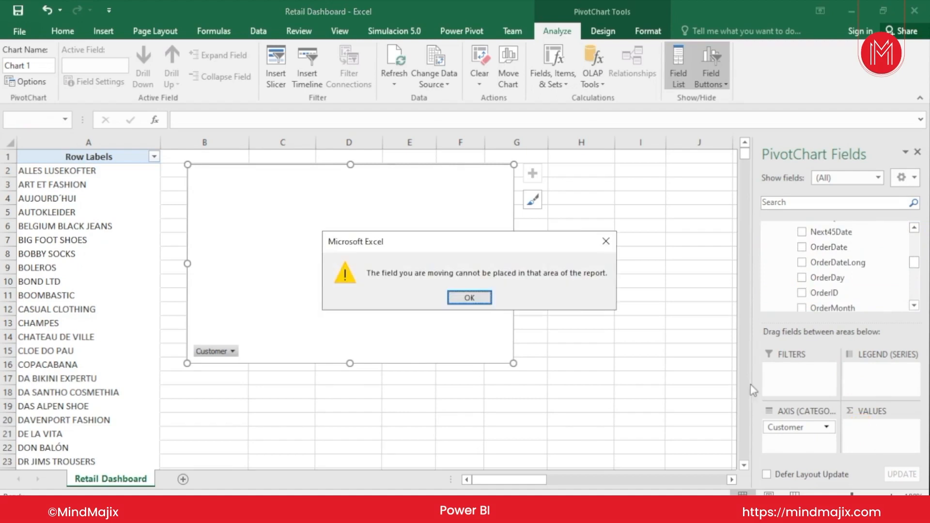
click(471, 296)
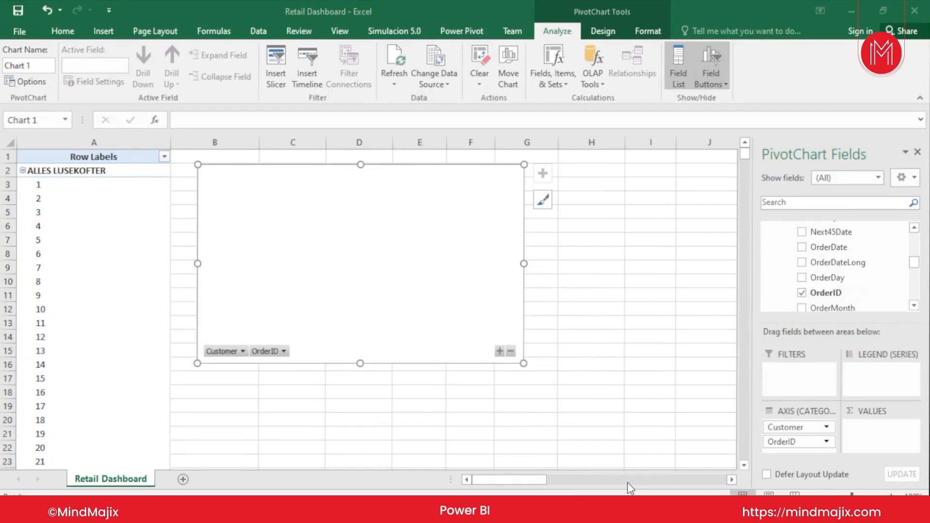
Select the empty PivotChart and move OrderID from the axis to Legend (Series)
click(457, 281)
drag(795, 442, 877, 377)
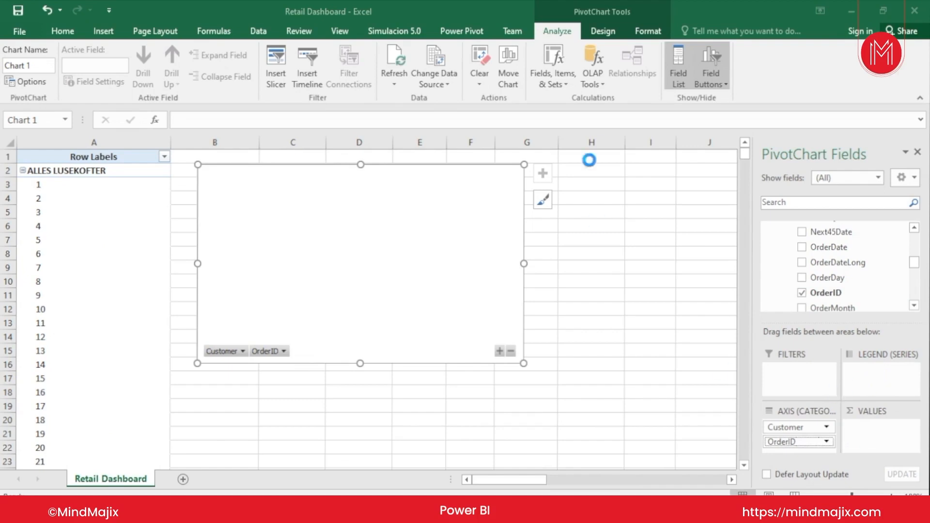
Accept the 255-series limit warnings and remove OrderID from the chart's legend
click(469, 300)
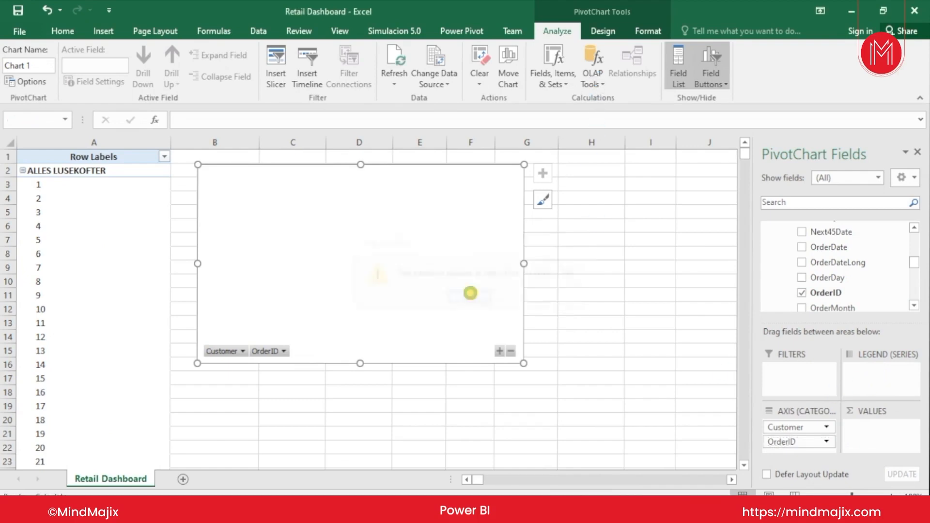
click(481, 294)
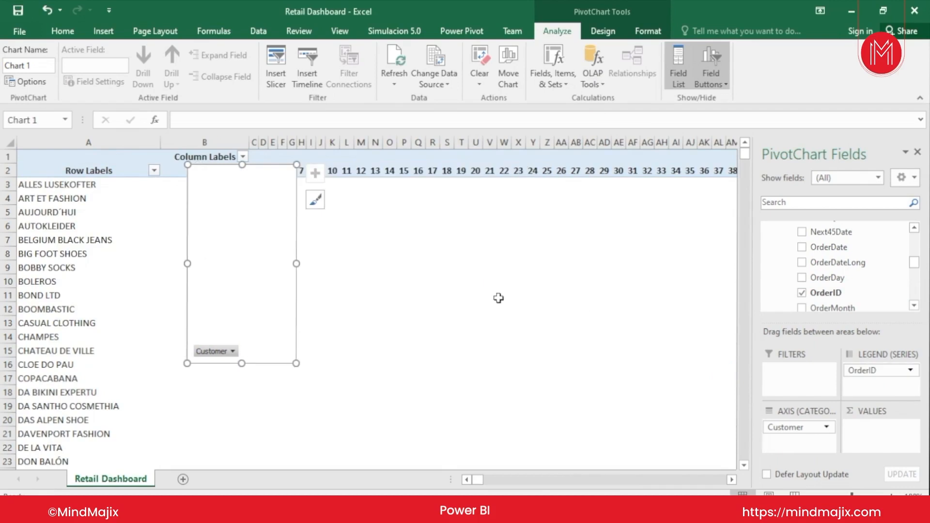
click(906, 372)
click(820, 333)
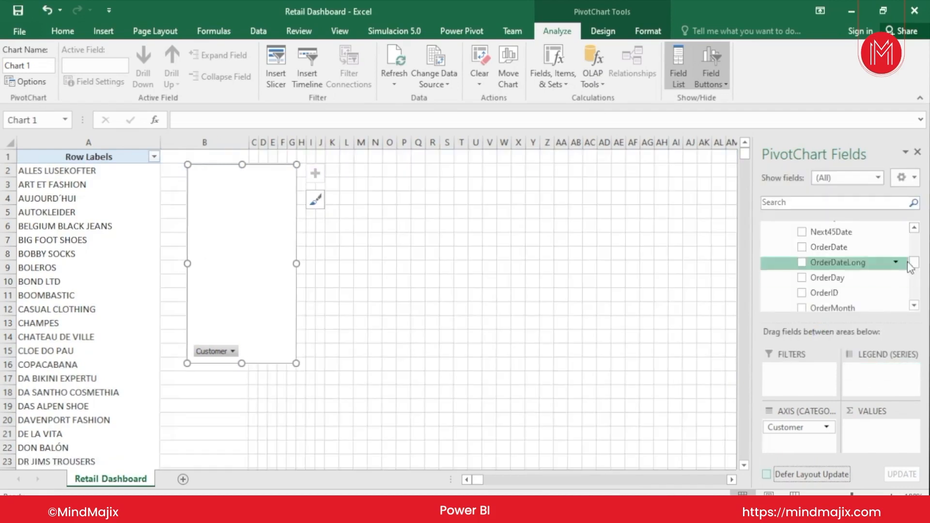
click(914, 227)
click(914, 228)
click(914, 227)
click(914, 227)
click(914, 228)
click(915, 228)
click(914, 228)
click(914, 227)
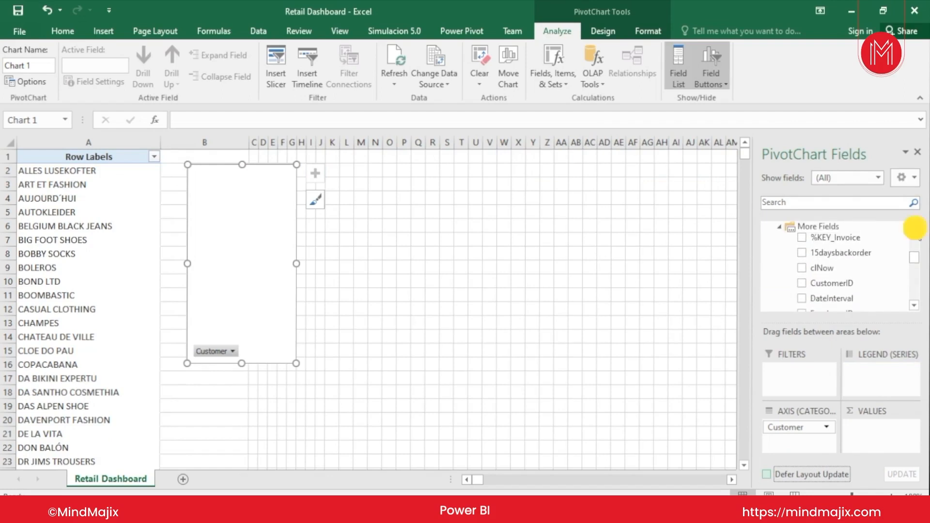
click(914, 306)
click(914, 305)
click(914, 306)
click(914, 305)
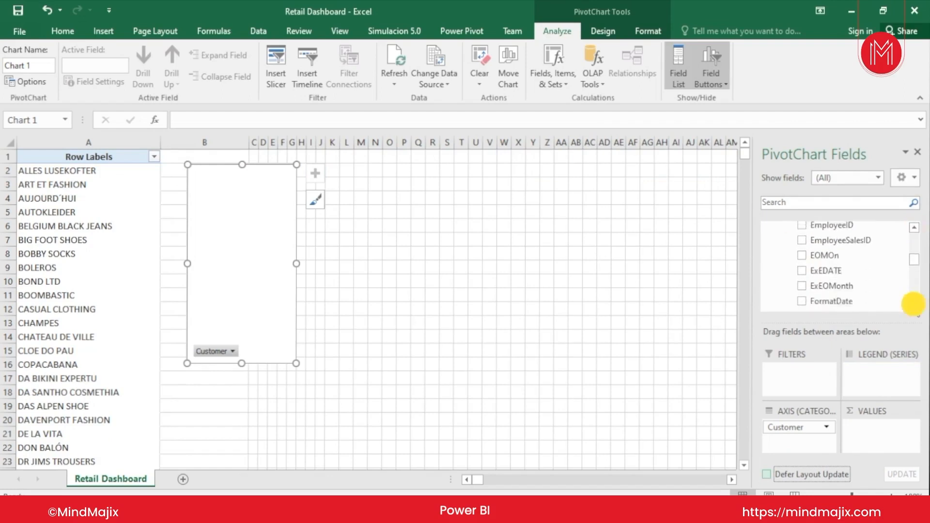
click(914, 306)
click(914, 305)
click(914, 305)
Add OrderMonth as the legend series and widen the chart to show more customer names
drag(833, 308, 872, 372)
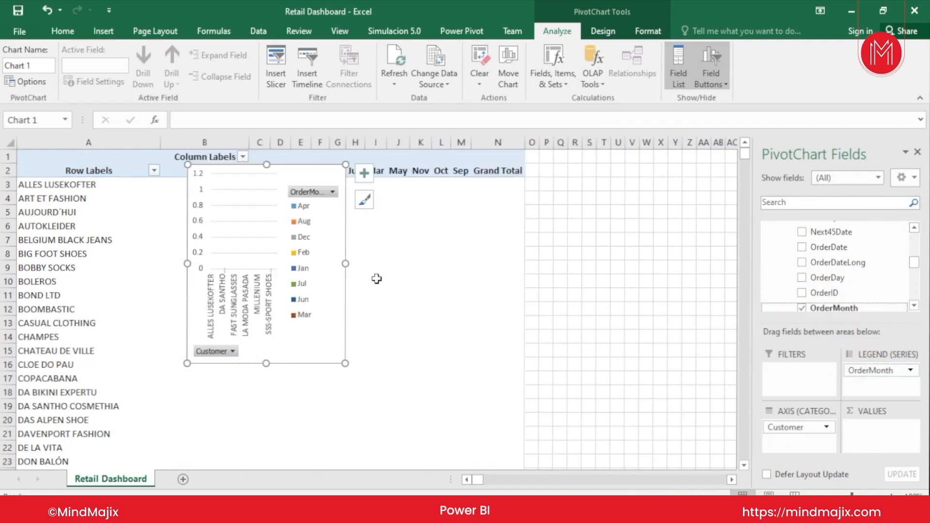
drag(345, 264, 507, 264)
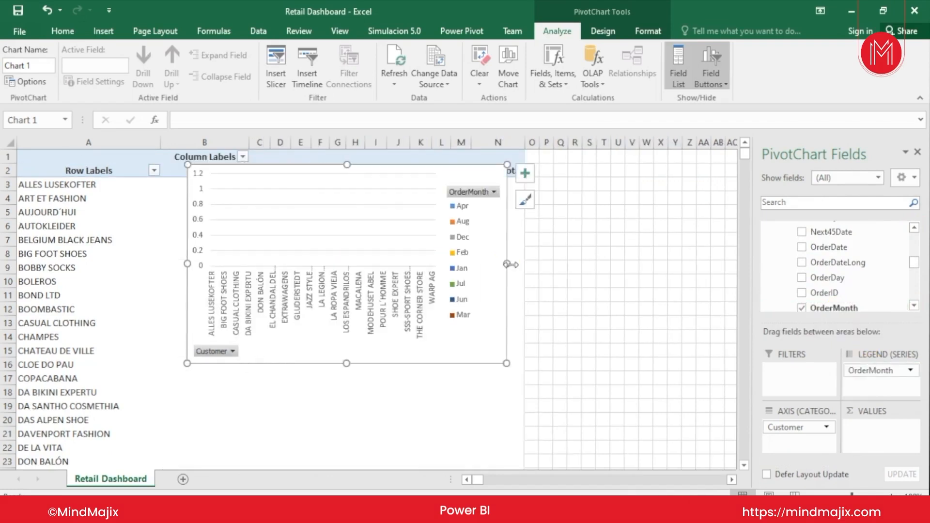
scroll(459, 320, down, 4)
scroll(459, 309, up, 4)
scroll(433, 283, down, 1)
scroll(229, 298, up, 1)
Move the PivotChart right beside the pivot table, to column O
click(335, 212)
click(530, 315)
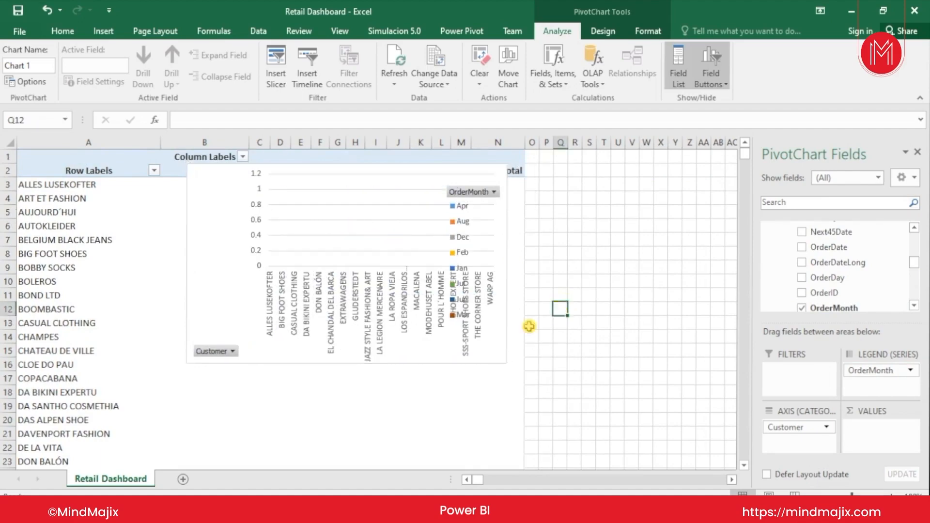
drag(235, 269, 573, 285)
click(573, 285)
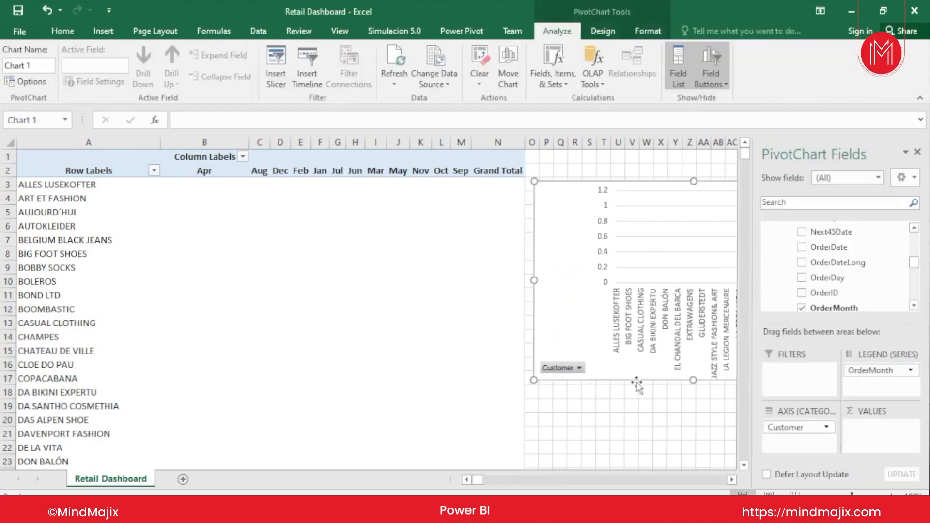
click(646, 410)
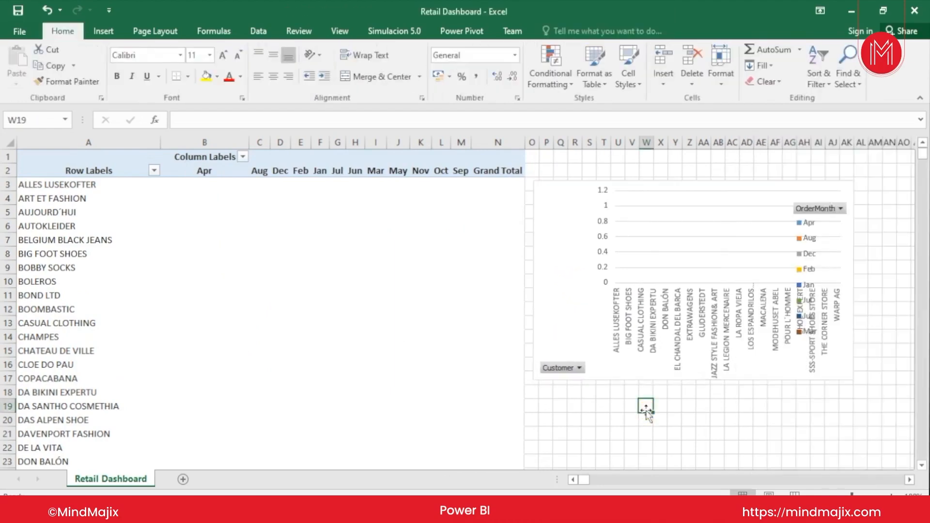
click(592, 422)
Close the 'Get Power BI on your mobile' popup so the full Retail Dashboard report shows
click(673, 434)
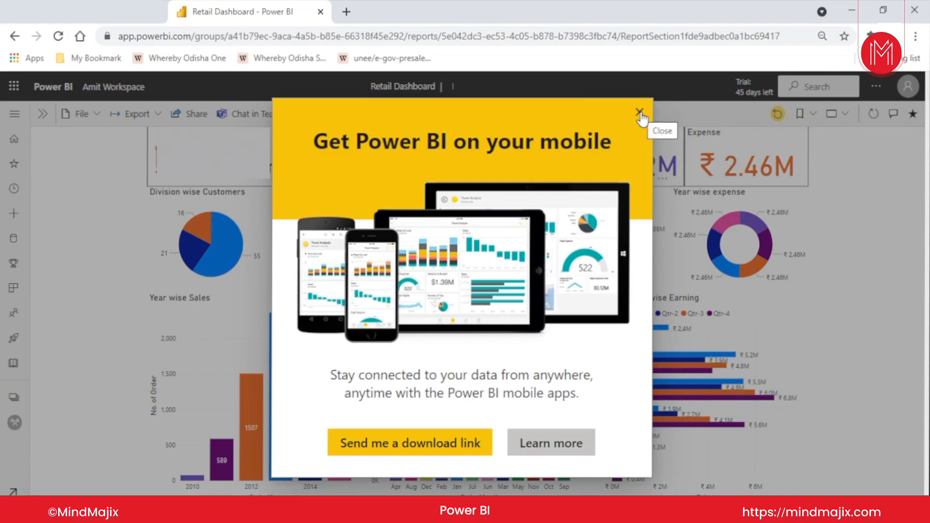
click(639, 113)
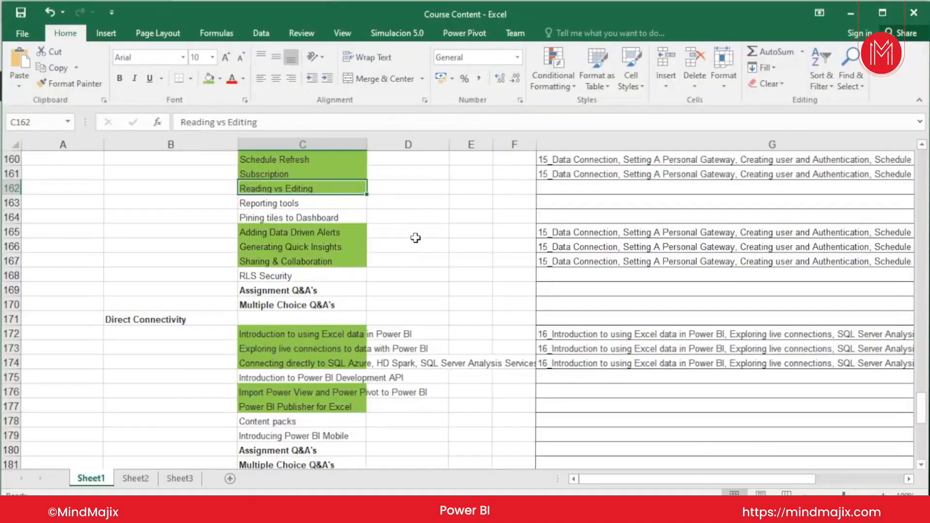
click(415, 235)
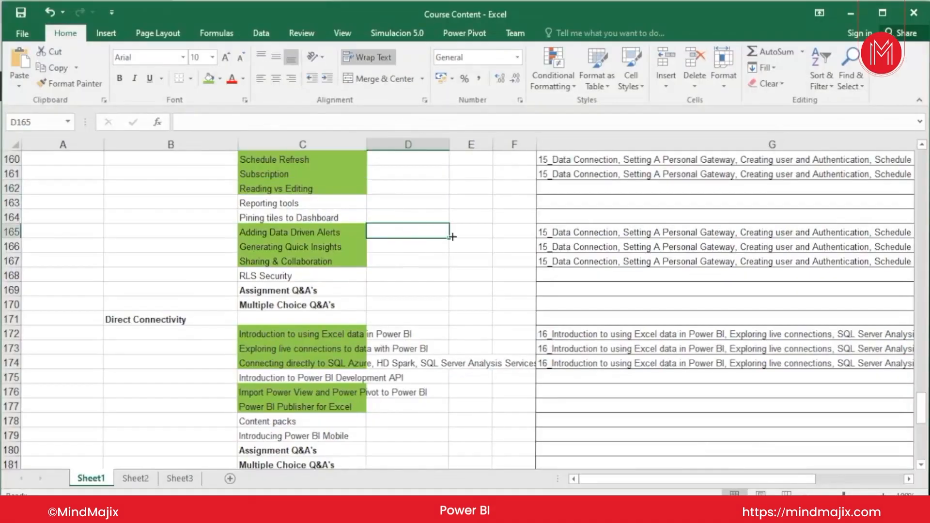
Give cell C179, Introducing Power BI Mobile, the green covered-topic fill
click(484, 244)
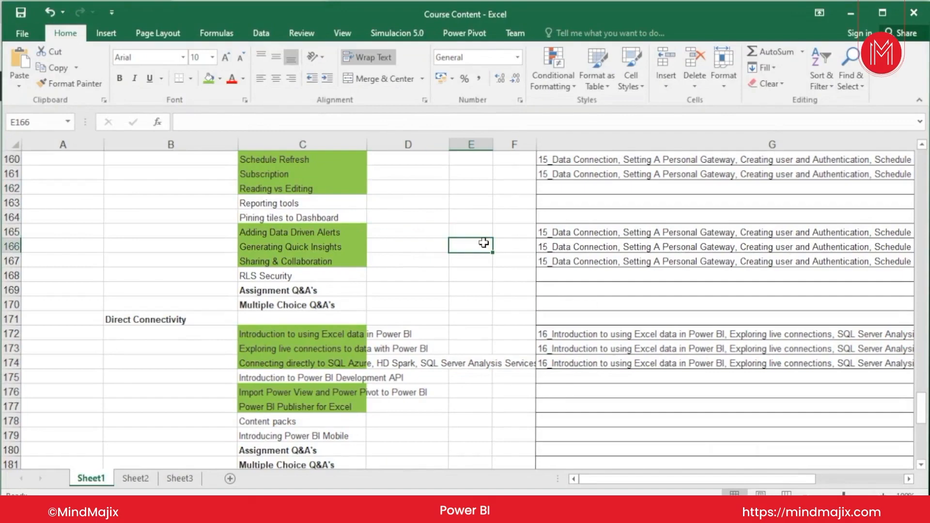
click(315, 436)
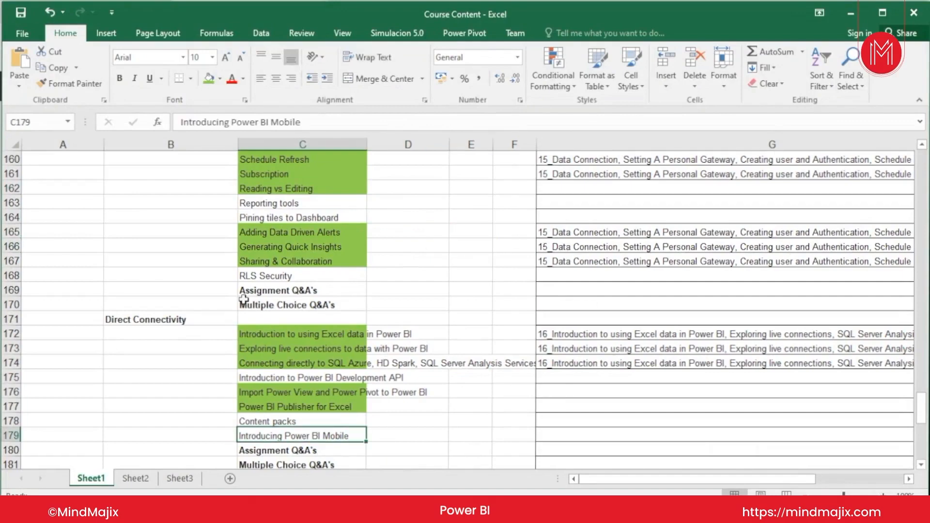
click(209, 77)
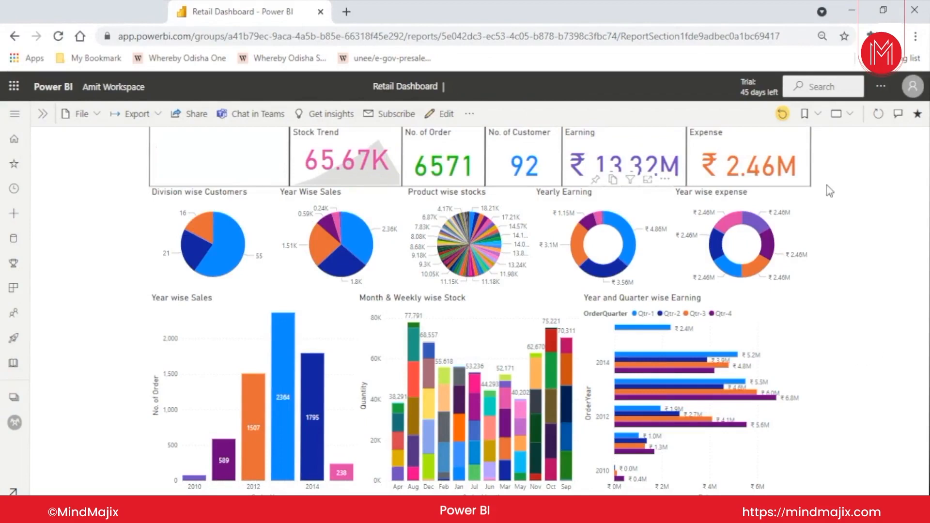
Choose Power BI for Mobile under Download in the report's ... menu
click(851, 118)
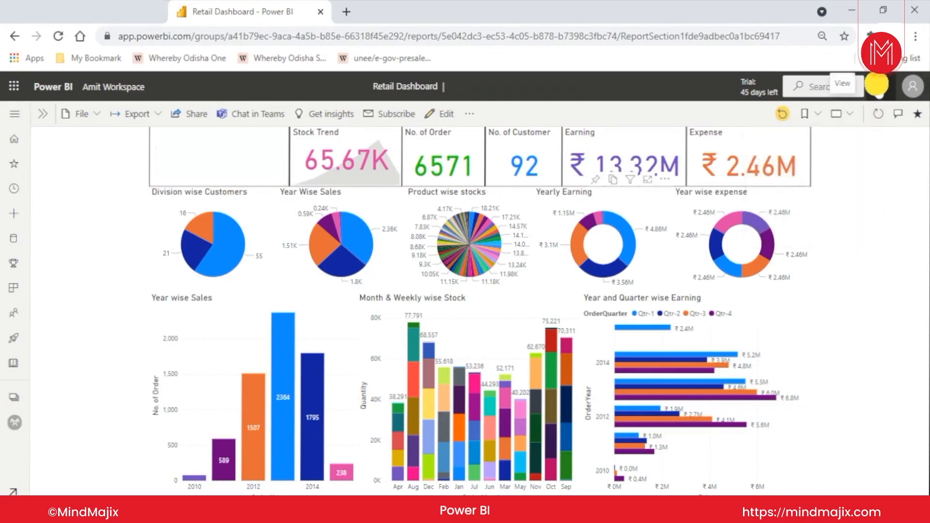
click(881, 86)
mouse_move(881, 156)
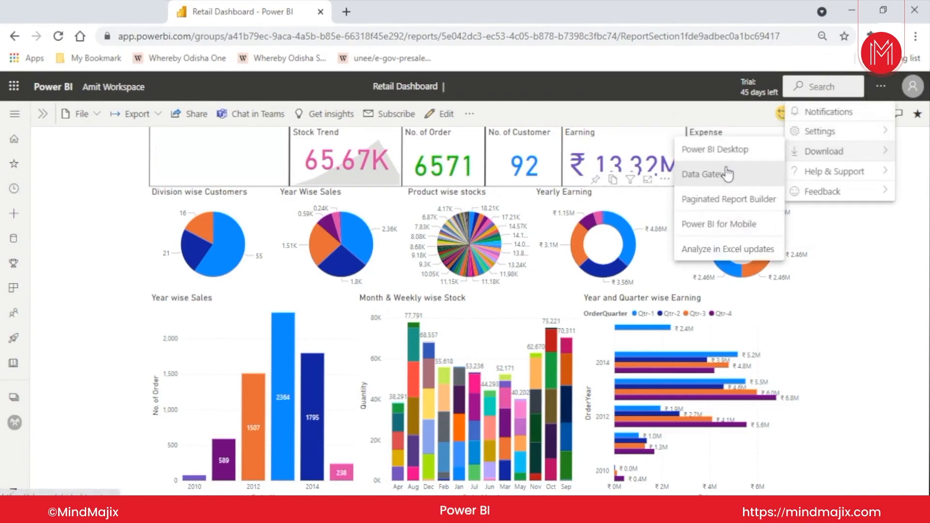
click(742, 227)
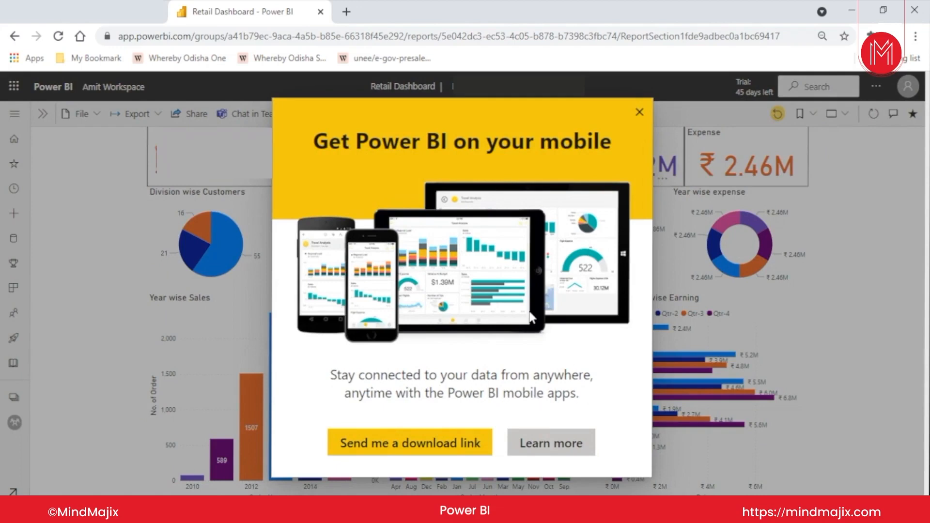
Send the mobile-app download link by email and dismiss the 'Email is on its way' confirmation
click(455, 444)
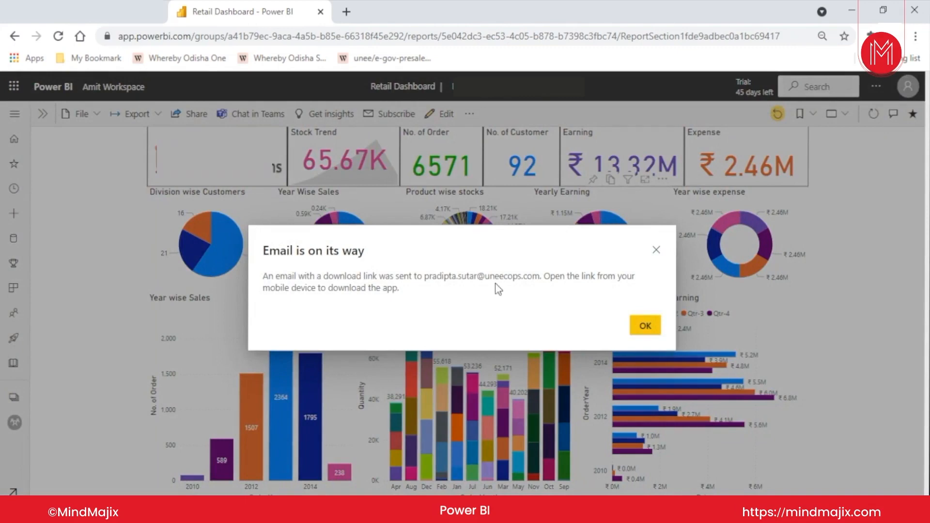
drag(540, 276, 423, 275)
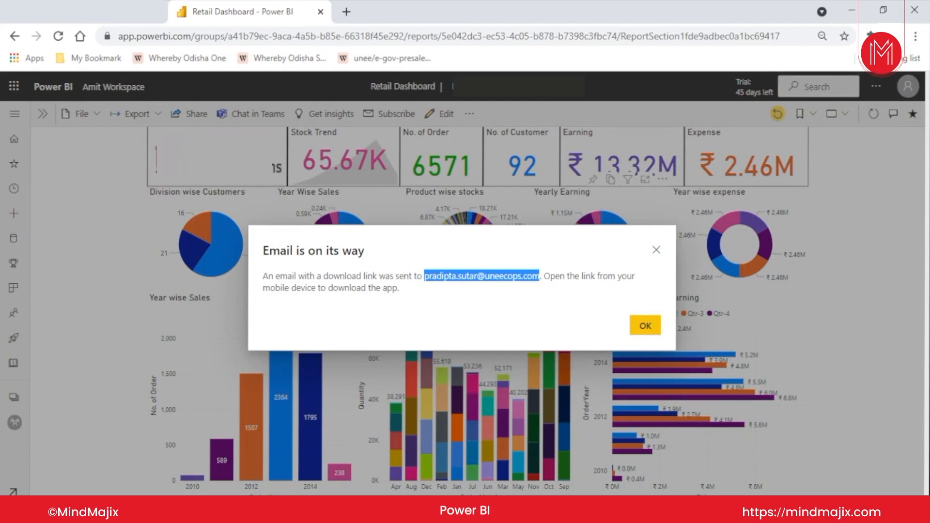
drag(544, 275, 636, 275)
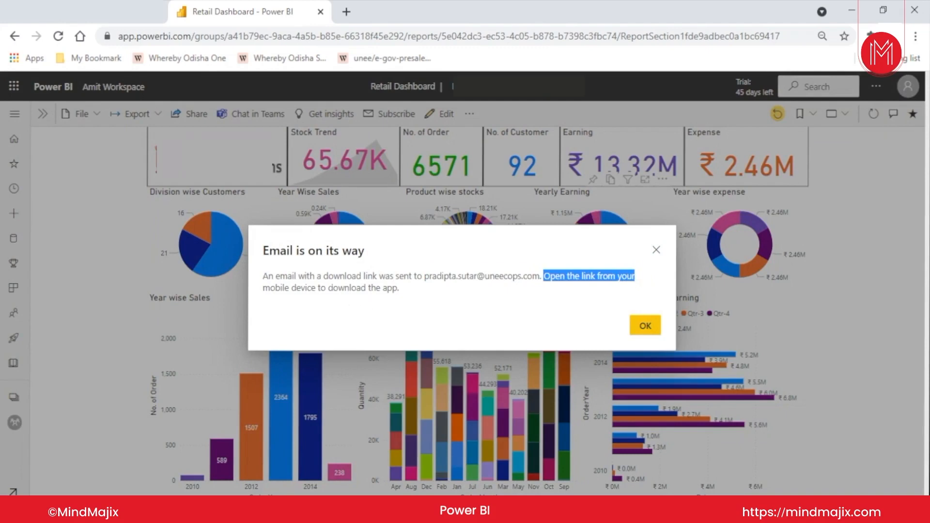
drag(330, 288, 409, 287)
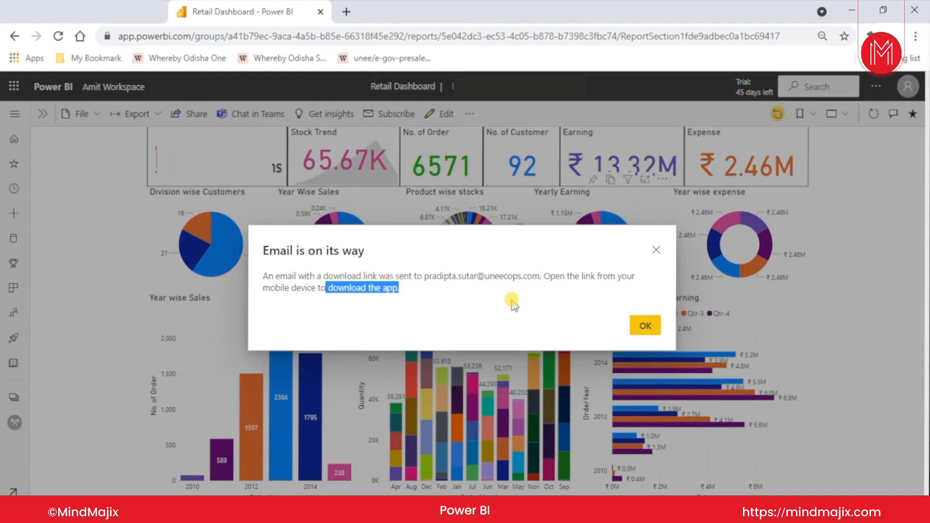
click(519, 306)
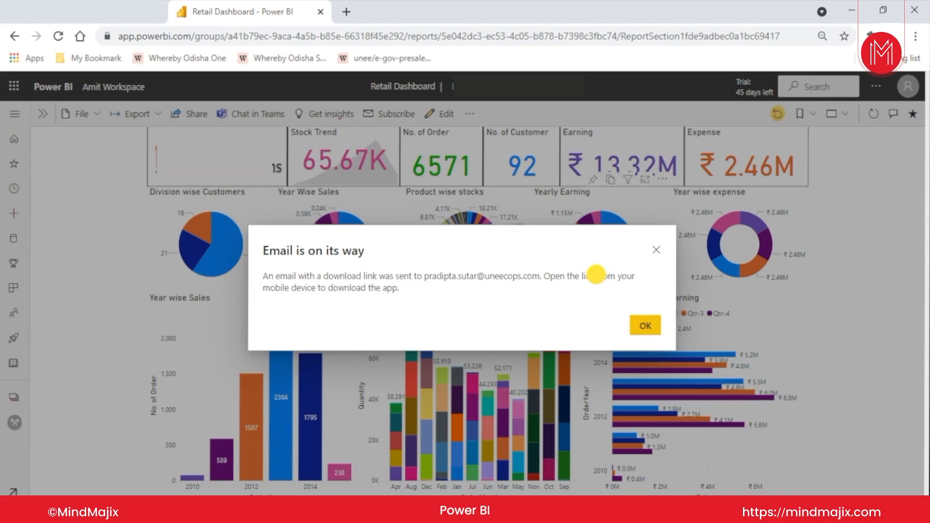
click(644, 325)
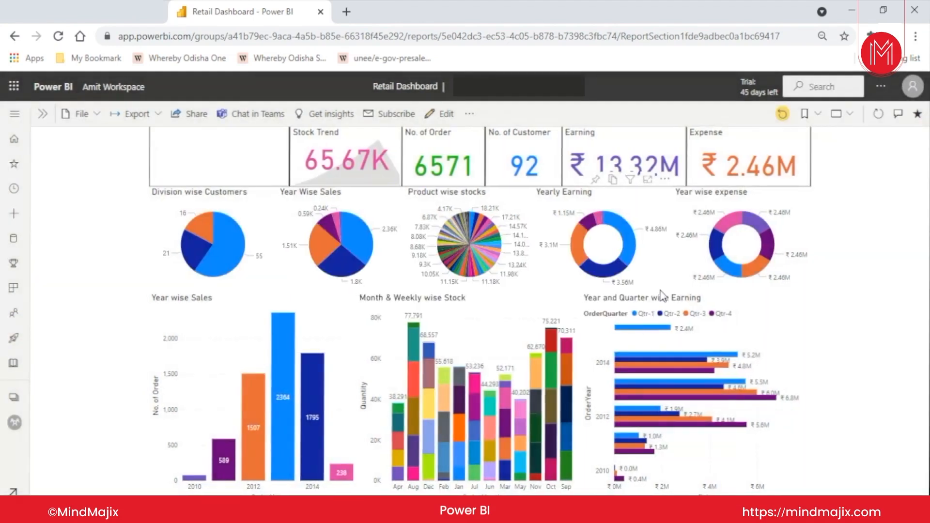
Open Gmail in a new tab and read the 'Get Power BI on your mobile devices' email
click(346, 12)
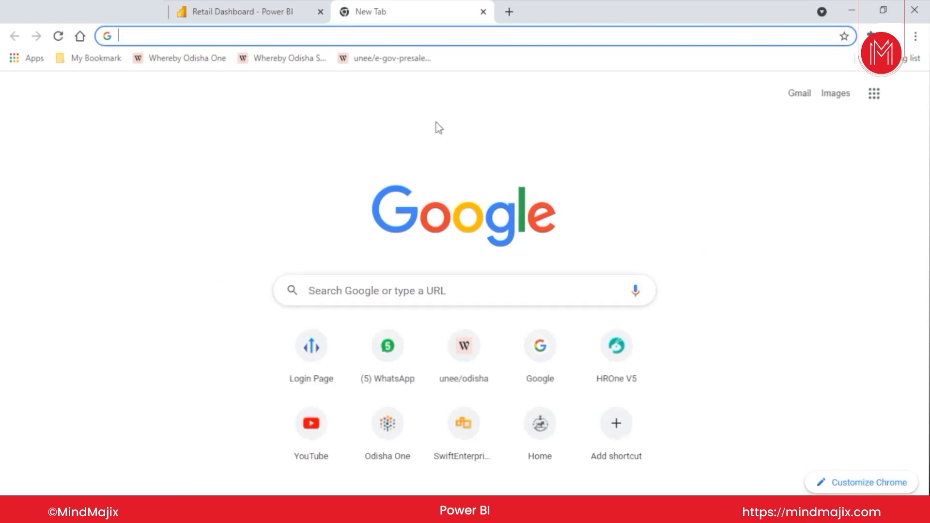
click(800, 94)
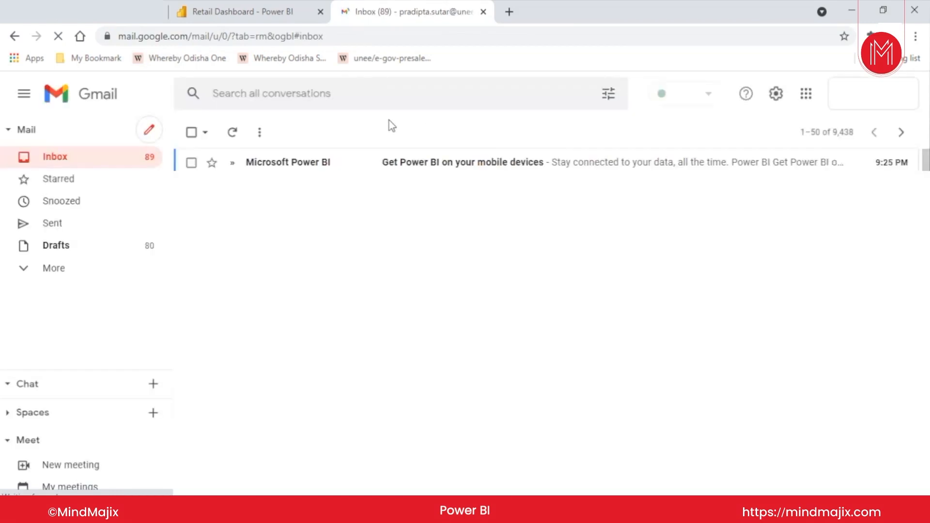
click(438, 167)
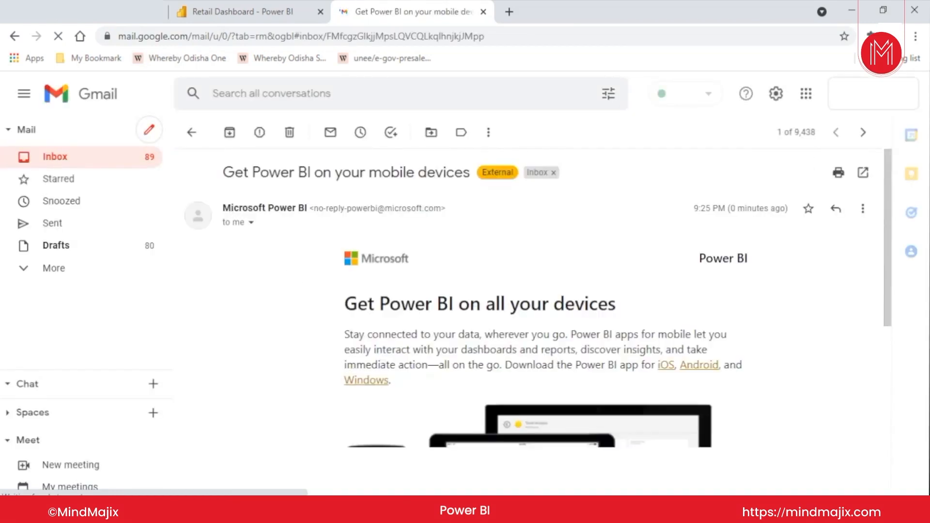
scroll(486, 227, down, 6)
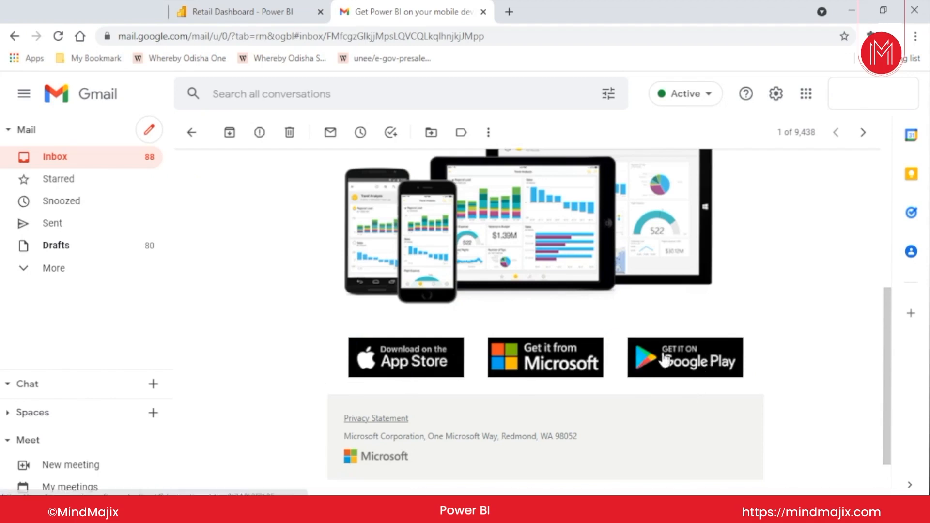
scroll(669, 358, down, 3)
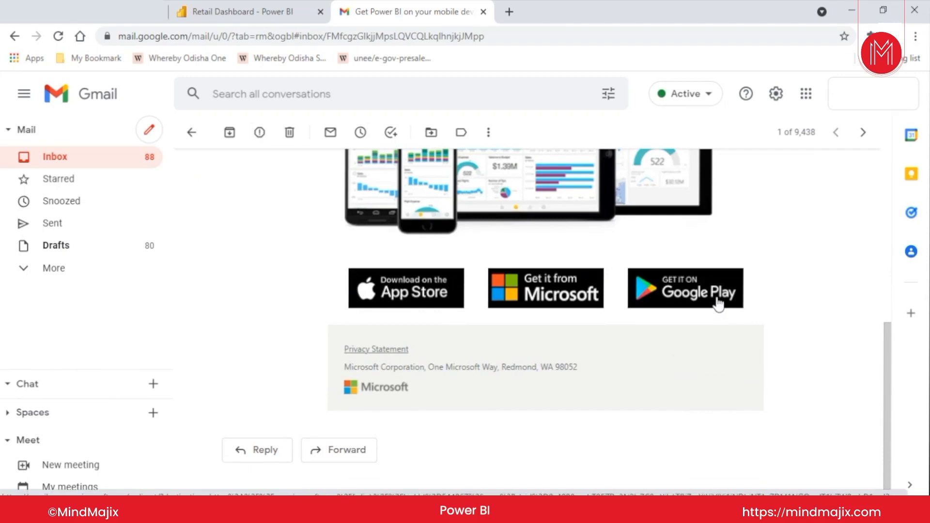
scroll(734, 405, up, 3)
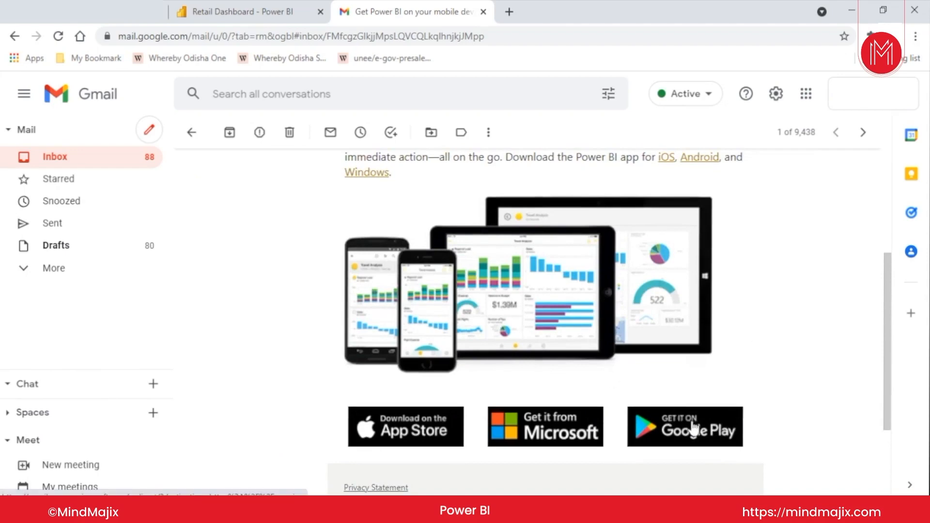
Return to the Gmail inbox, then close the Gmail tab to get back to the Retail Dashboard
click(191, 132)
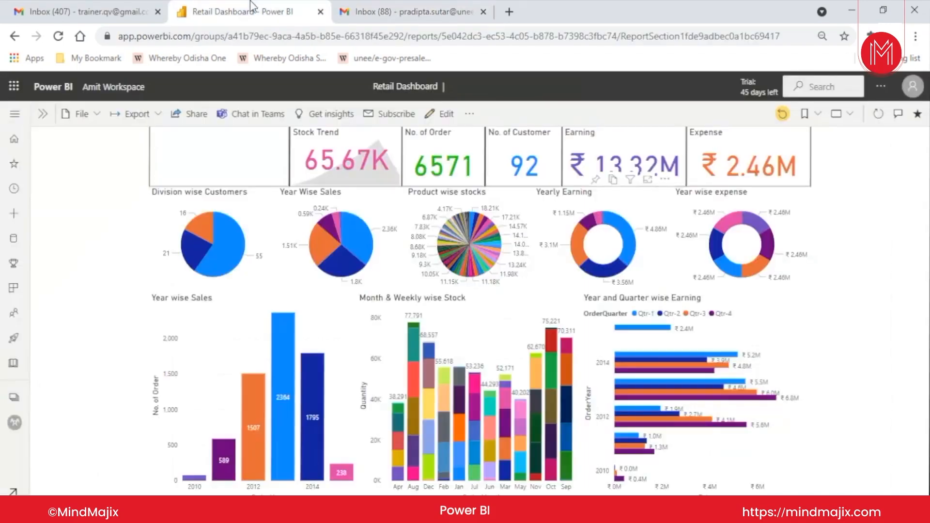
click(485, 12)
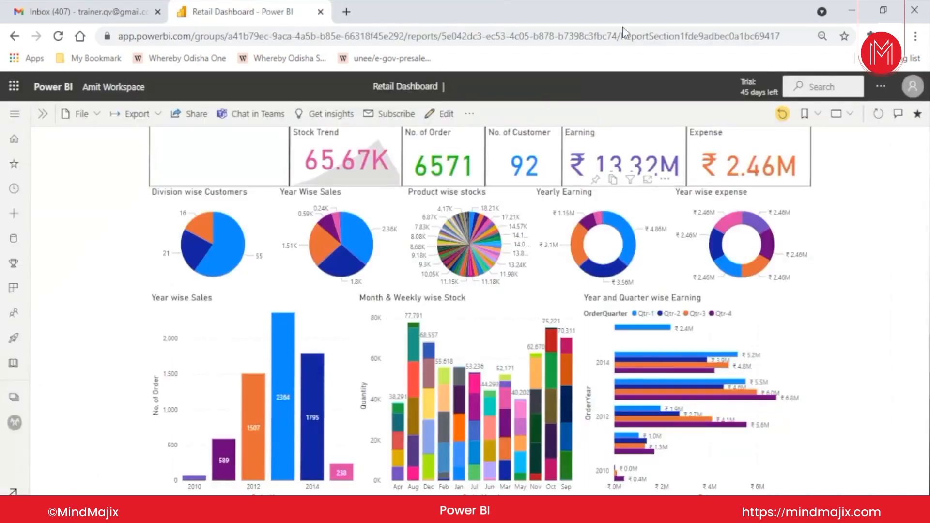
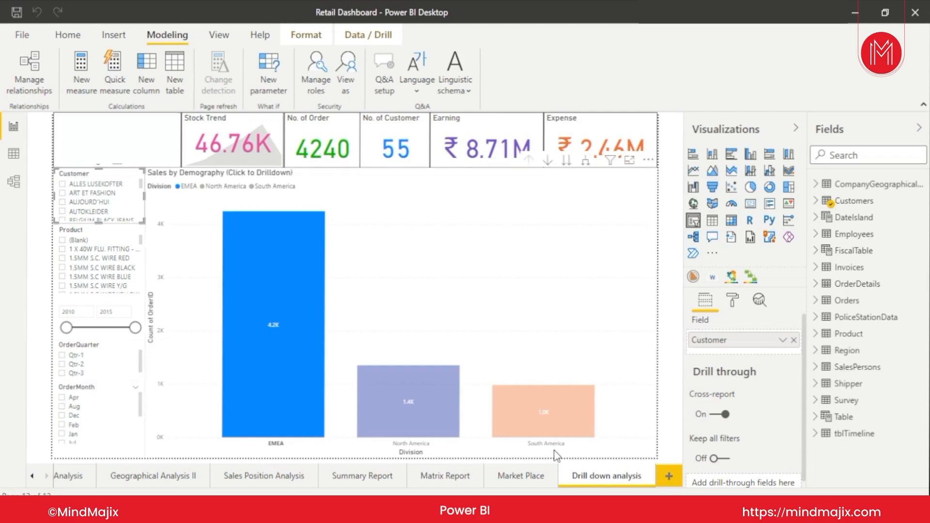
Apply and then clear the North America bar cross-filter, ending on the Modeling ribbon
click(401, 414)
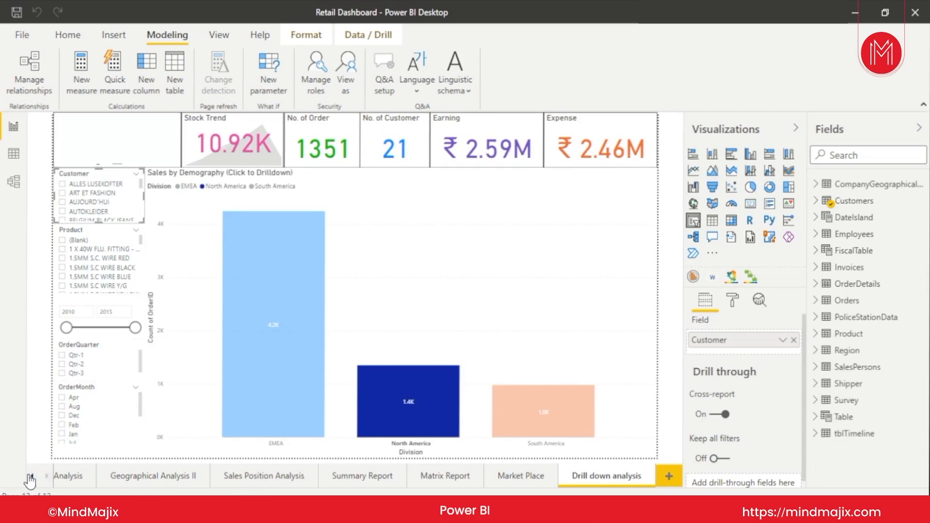
click(445, 406)
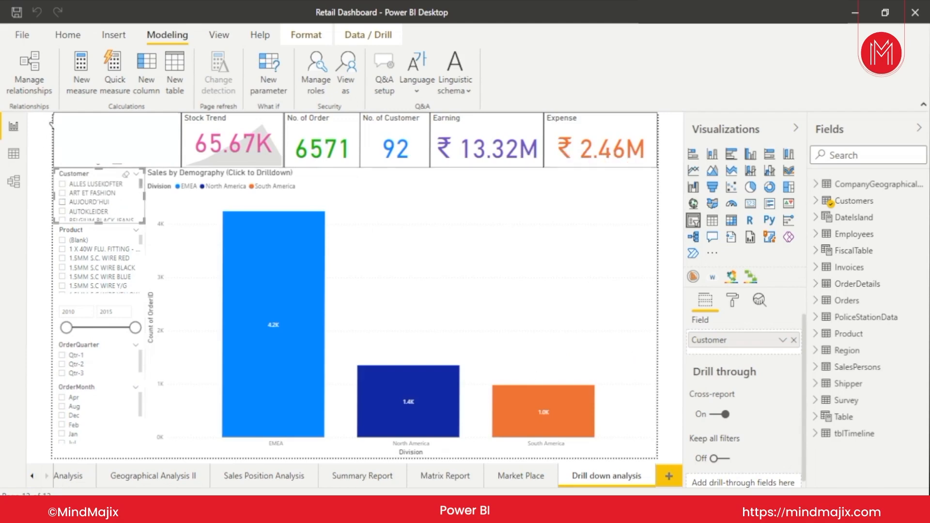
click(68, 34)
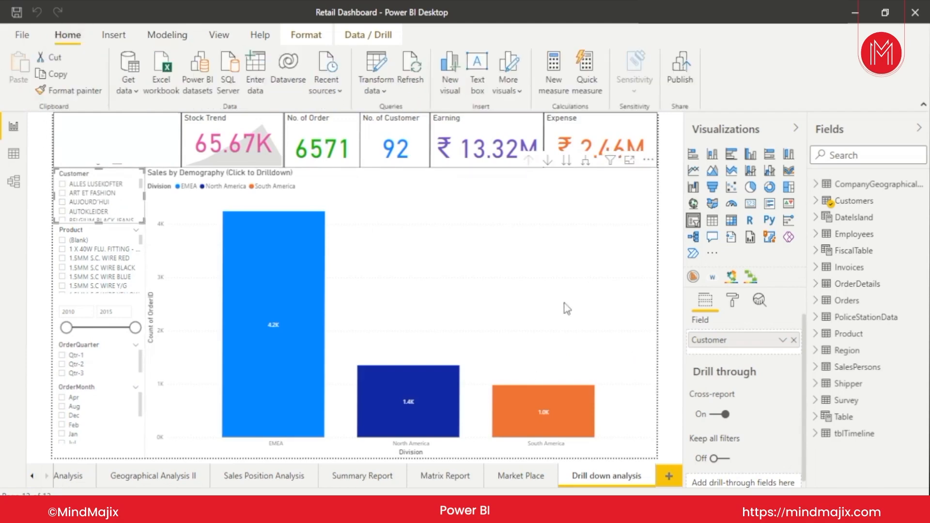
click(170, 42)
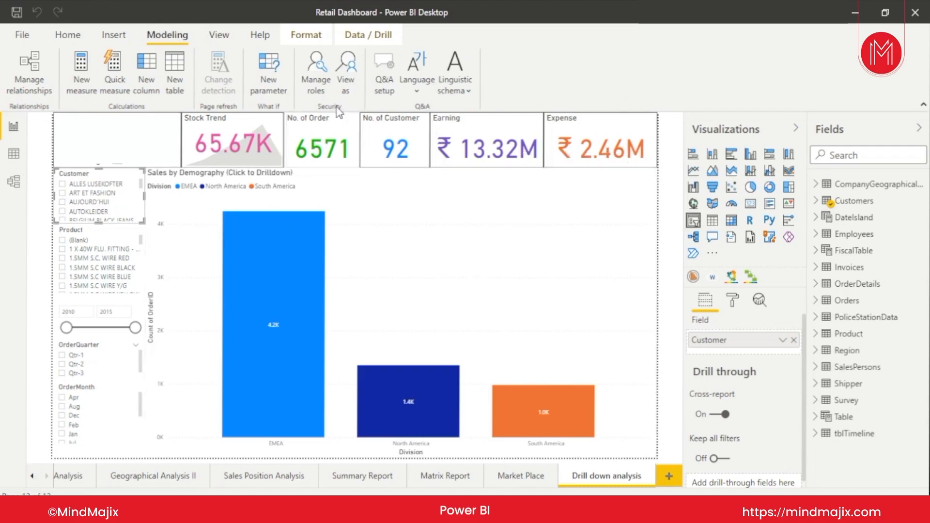
In Manage roles, create a new role and name it 'North America User'
click(323, 66)
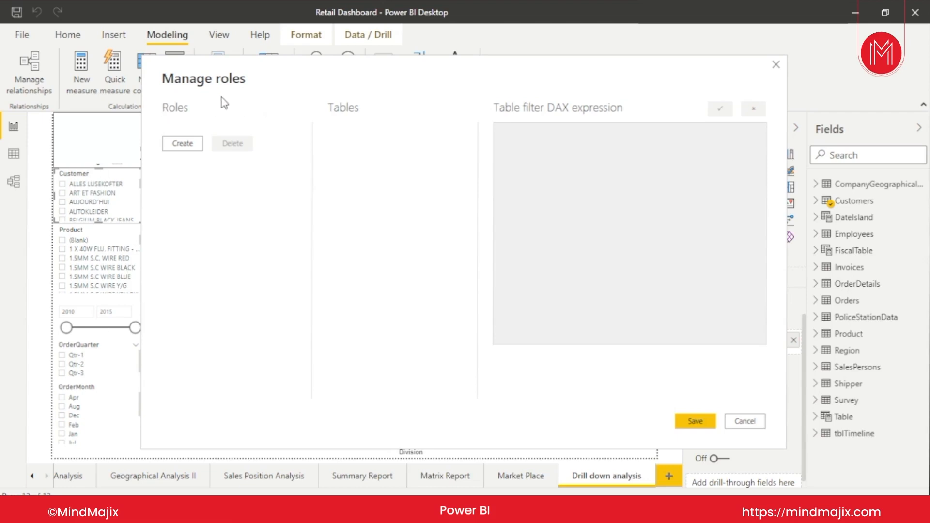
click(188, 146)
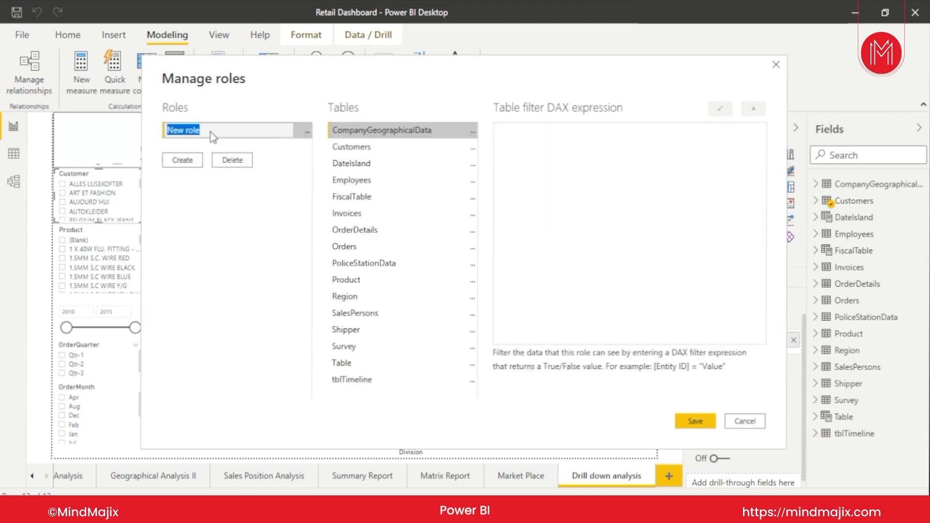
text(North America)
triple_click(213, 138)
key(ctrl+c)
key(End)
text(User)
click(245, 214)
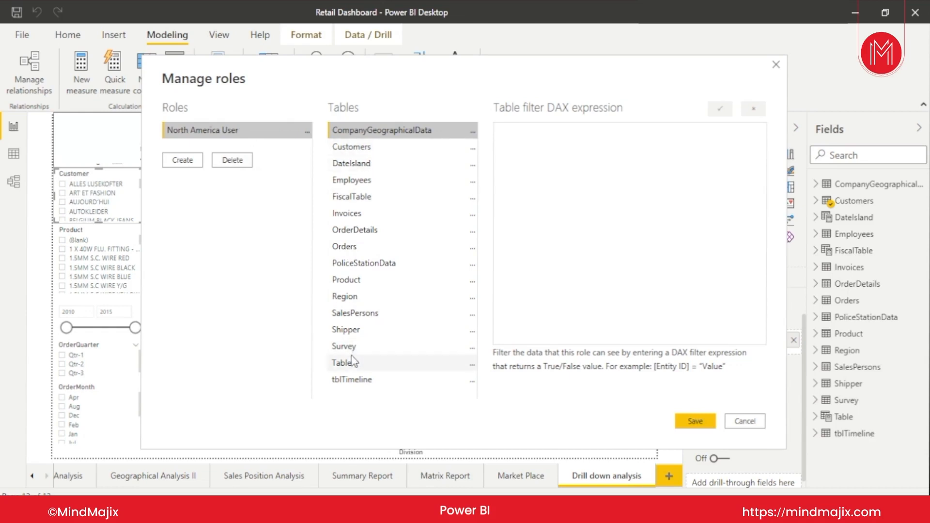
Add a [Division] filter on the Customers table with the value "North America"
click(357, 147)
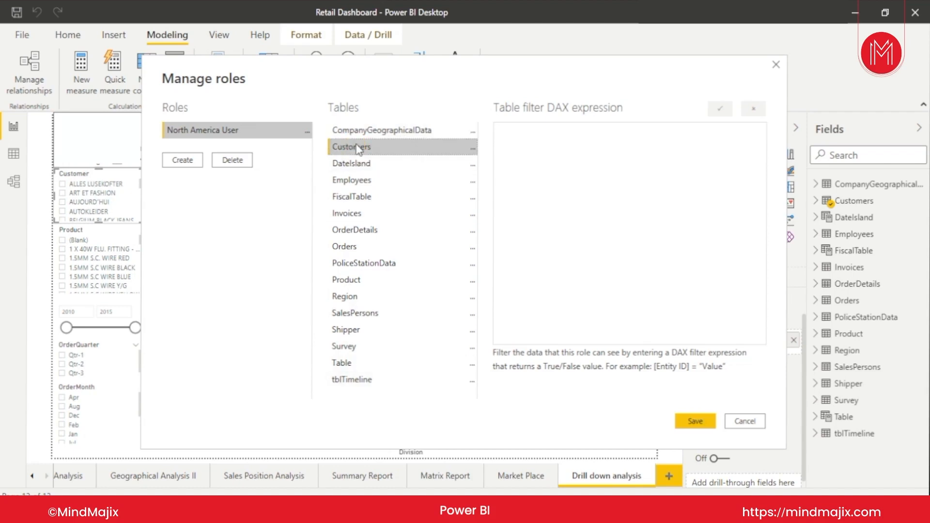
click(474, 150)
mouse_move(549, 166)
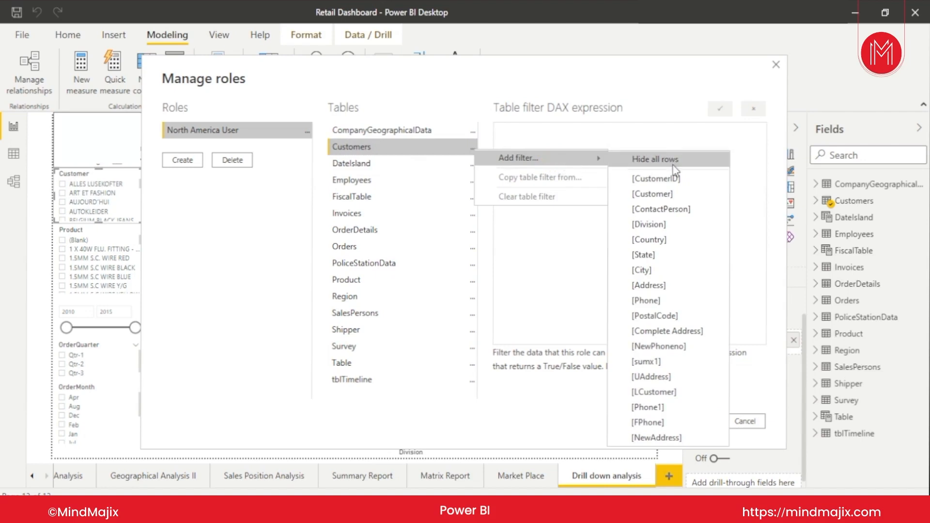
click(670, 226)
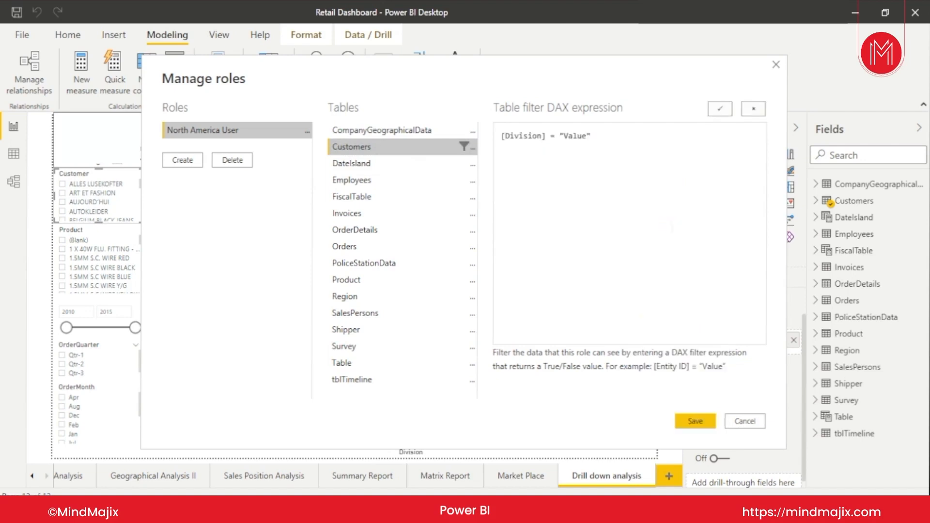
double_click(574, 136)
key(ctrl+v)
drag(560, 135, 630, 135)
key(ctrl+c)
click(711, 155)
Delete the stray characters causing the syntax error and apply the filter
click(720, 109)
text(.jhj,gh)
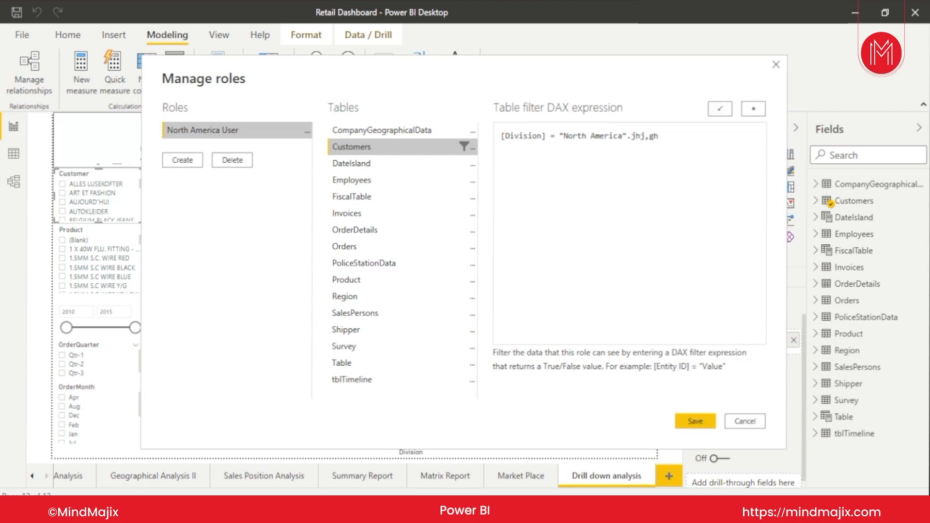
click(714, 111)
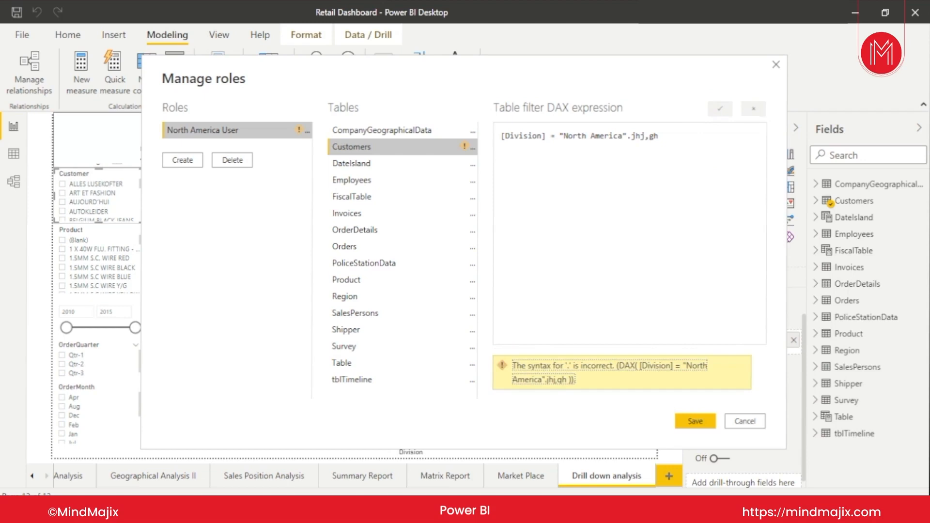
click(682, 141)
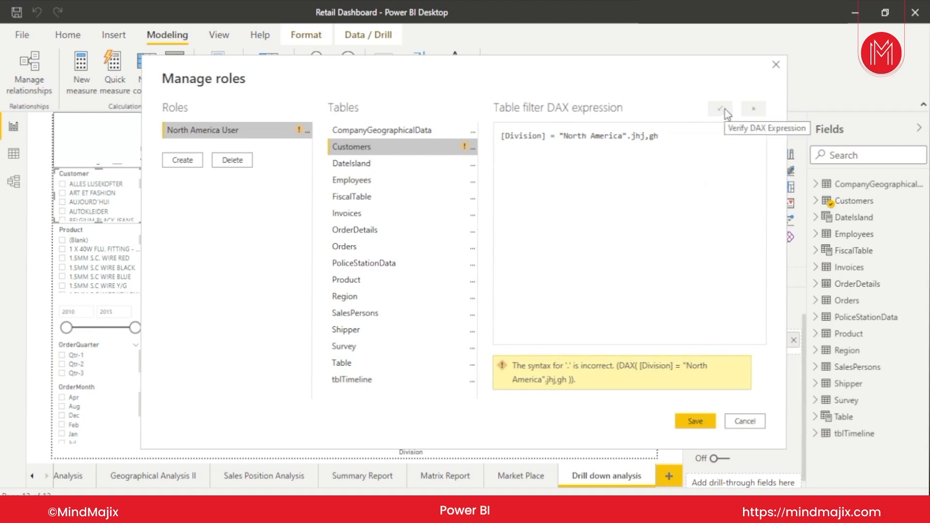
drag(659, 136, 623, 134)
key(shift+Right)
key(BackSpace)
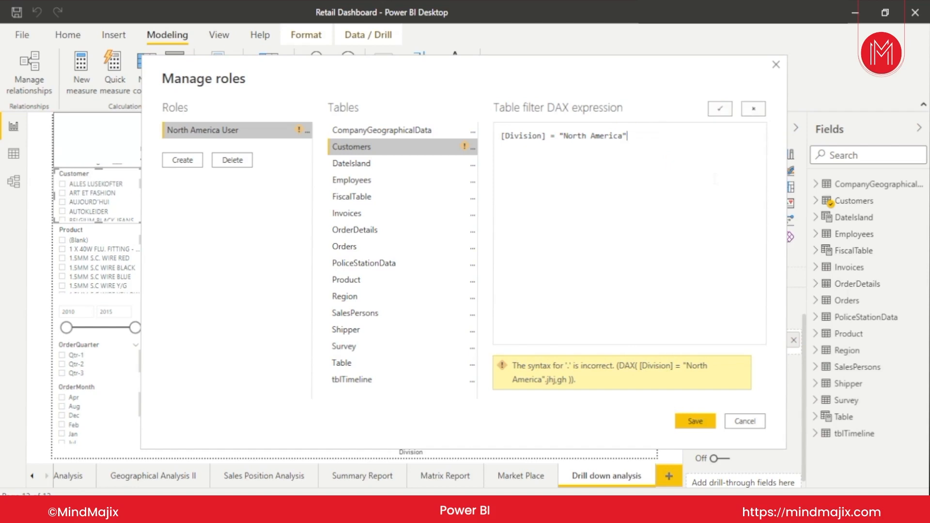
click(720, 109)
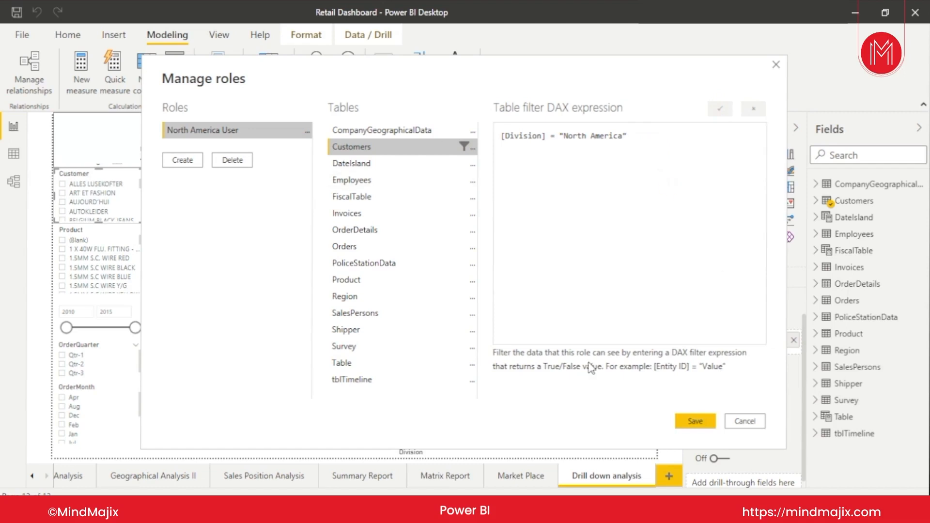
Create another role named 'South America User', fixing the mistyped name
click(648, 191)
click(189, 162)
text(South North America)
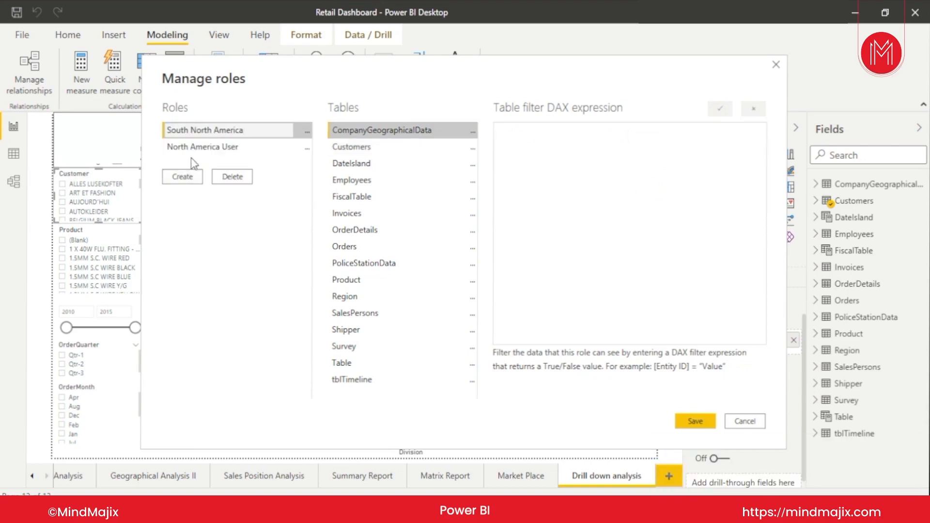
double_click(202, 131)
click(211, 130)
key(BackSpace)
key(BackSpace)
key(BackSpace)
key(BackSpace)
key(BackSpace)
key(BackSpace)
key(End)
text(User)
click(275, 296)
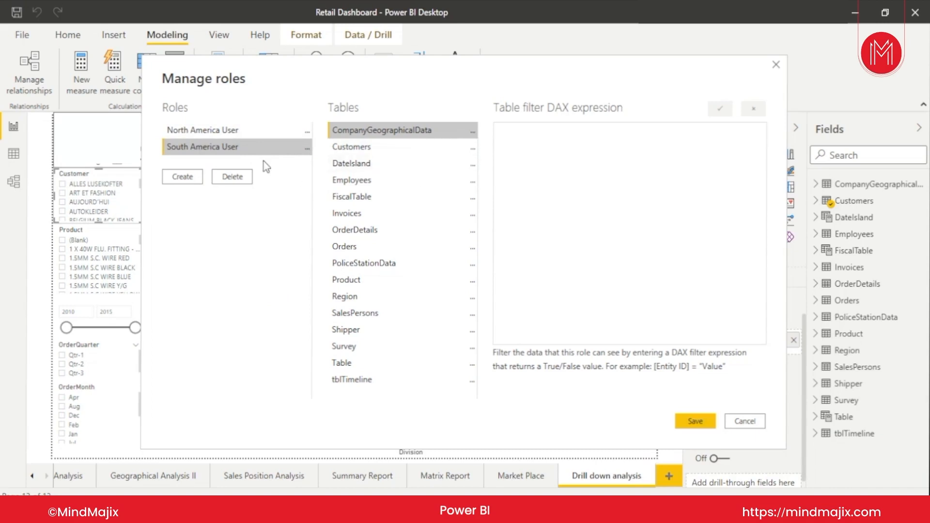
Give South America User a Customers filter of [Division] = "South America"
click(202, 135)
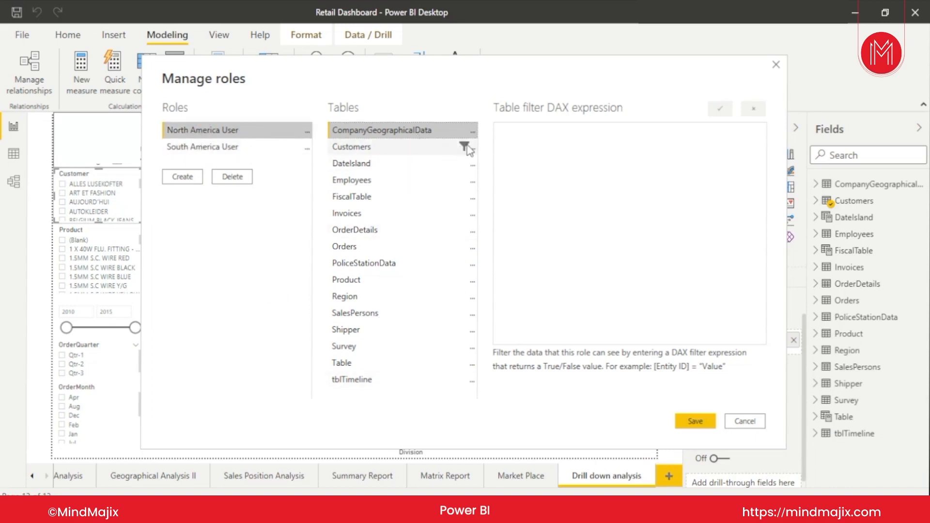
click(219, 147)
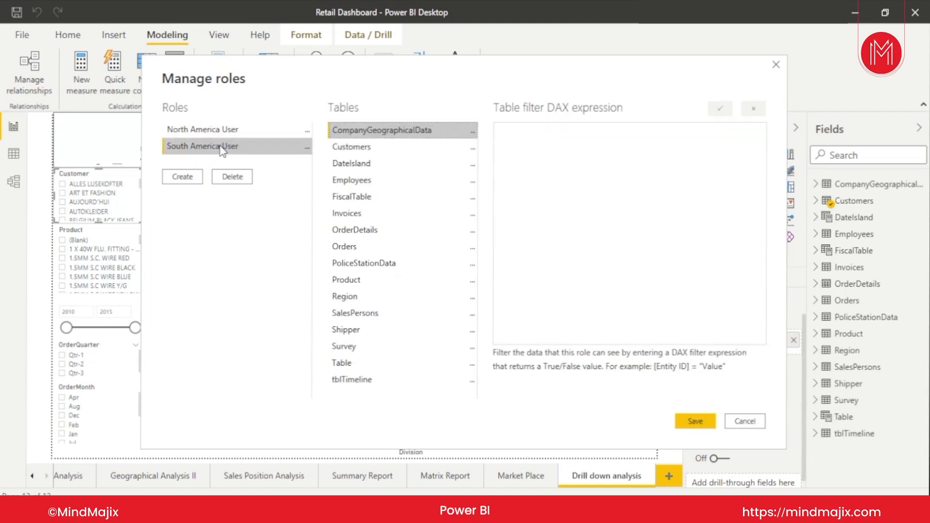
click(472, 147)
mouse_move(526, 157)
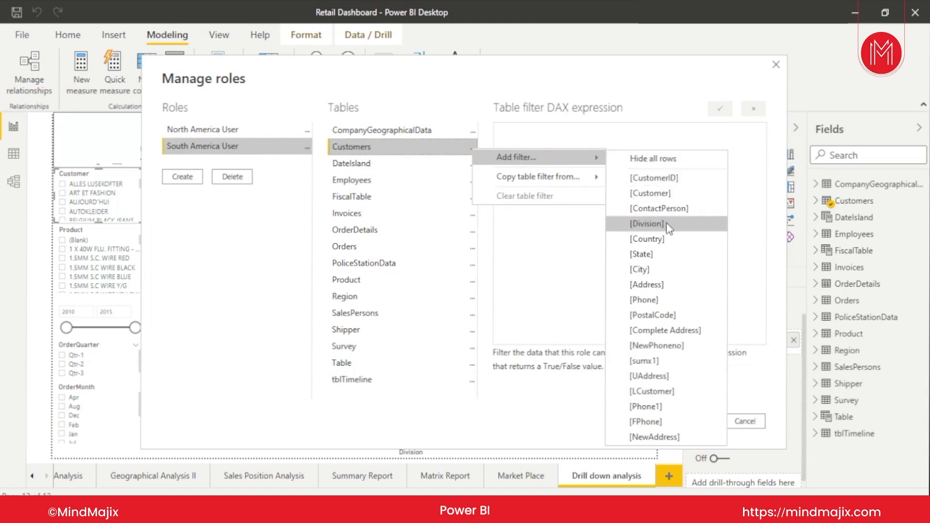
click(647, 223)
double_click(575, 139)
key(ctrl+v)
double_click(575, 136)
text(South A)
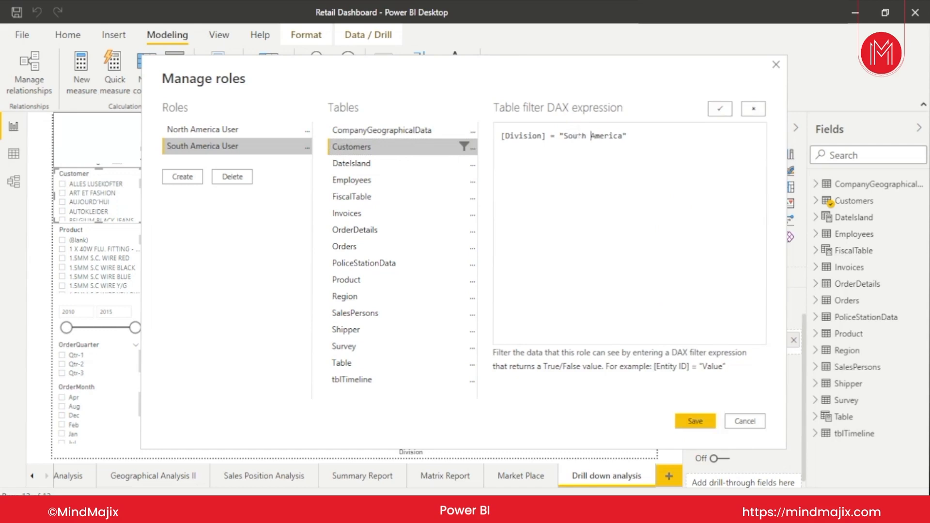
click(722, 108)
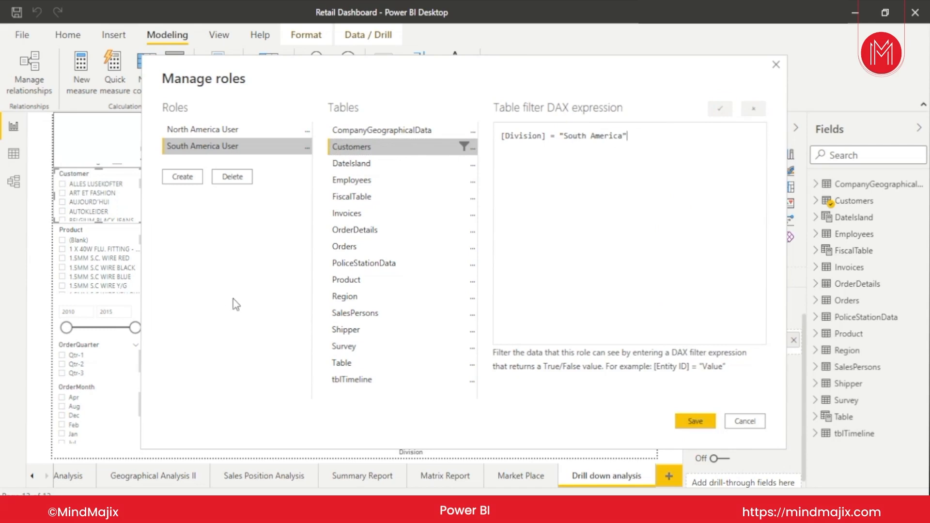
Add an 'EMEA User' role and copy the Customers filter from North America User
click(182, 176)
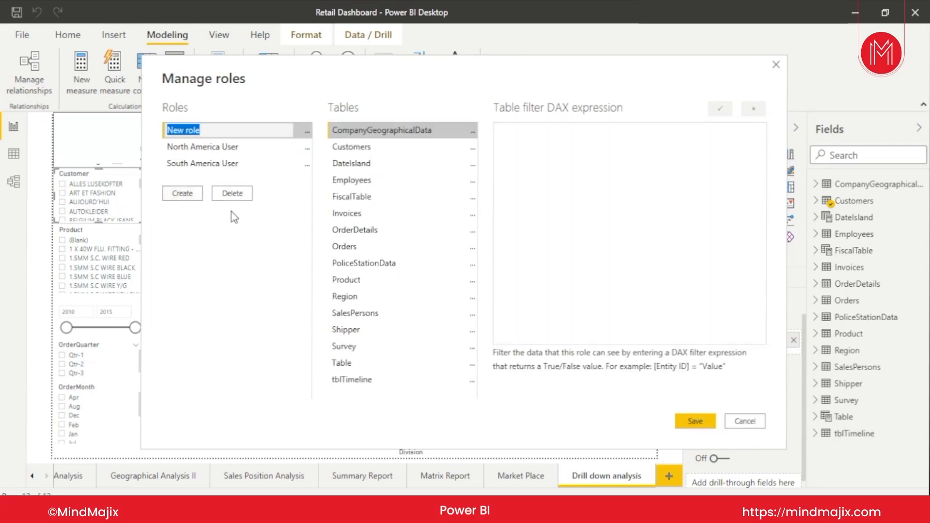
text(EMEA User)
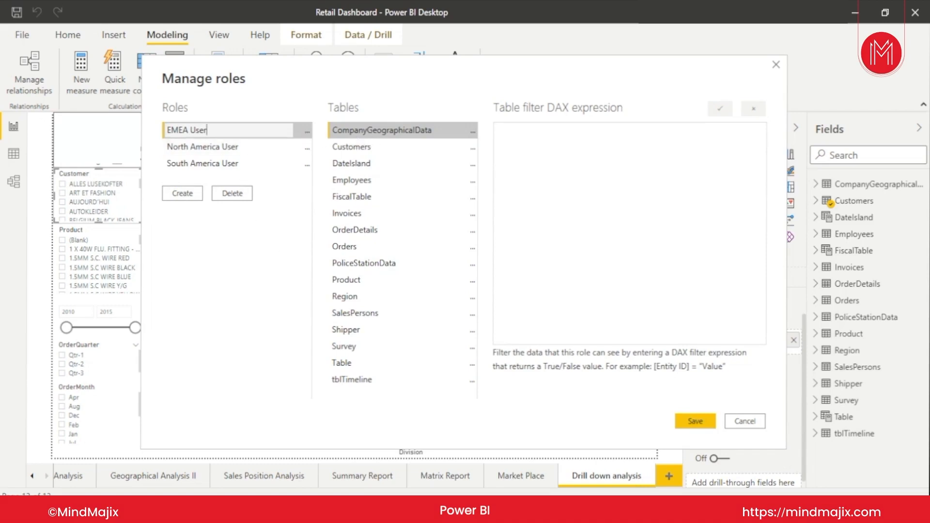
click(305, 115)
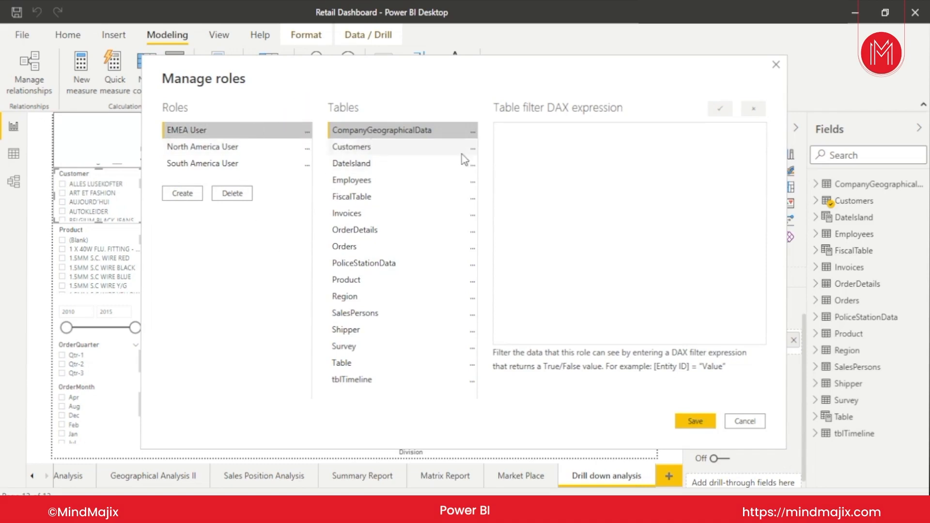
click(473, 148)
mouse_move(535, 164)
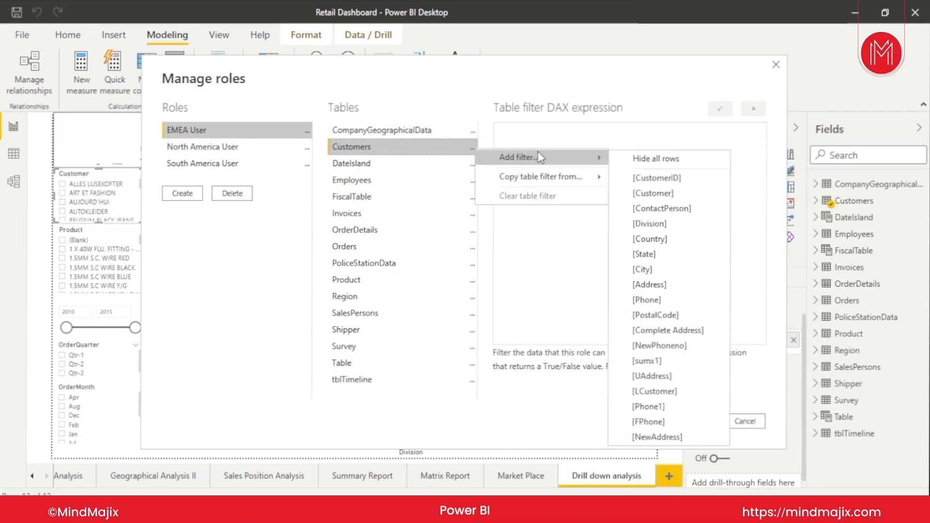
mouse_move(548, 179)
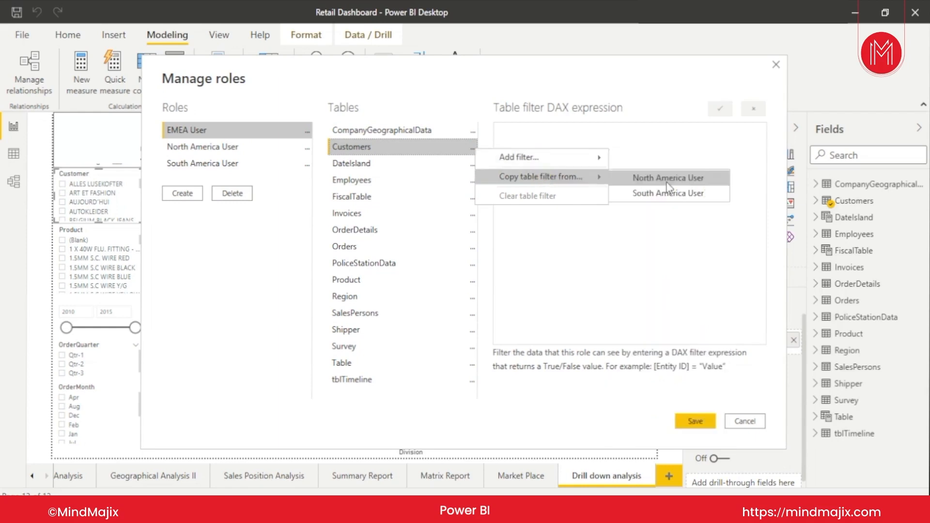
click(682, 182)
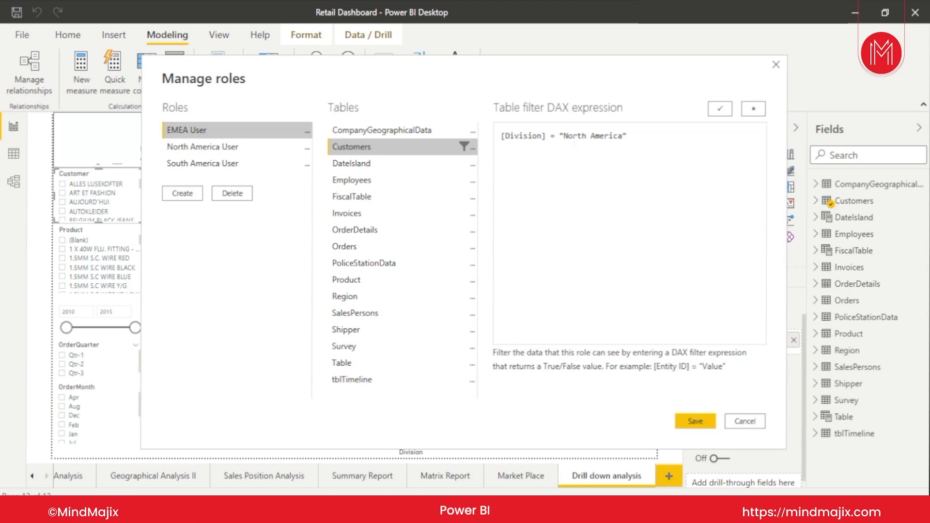
Change the copied filter to [Division] = "EMEA" and save the roles
double_click(574, 139)
key(BackSpace)
key(Delete)
key(Delete)
key(Delete)
key(Delete)
key(Delete)
key(Delete)
key(Delete)
text(EMEA)
click(719, 111)
click(647, 213)
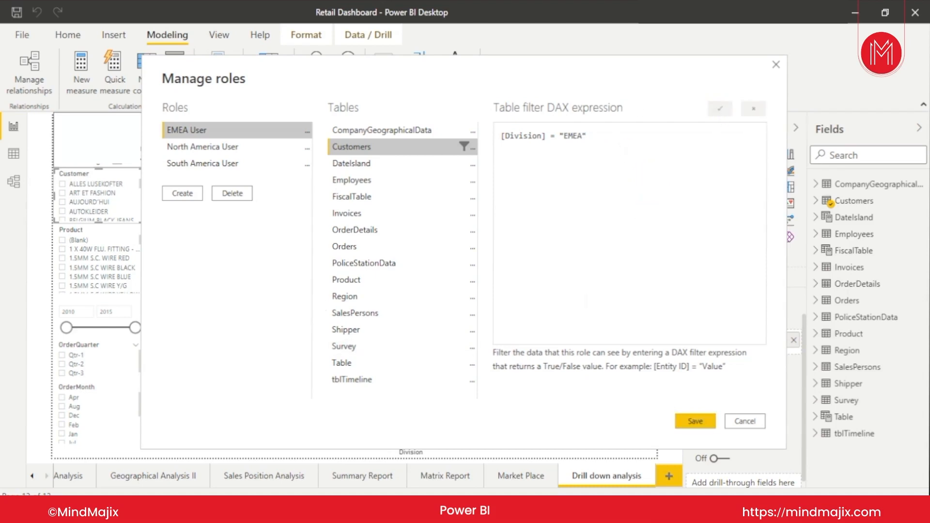
click(705, 425)
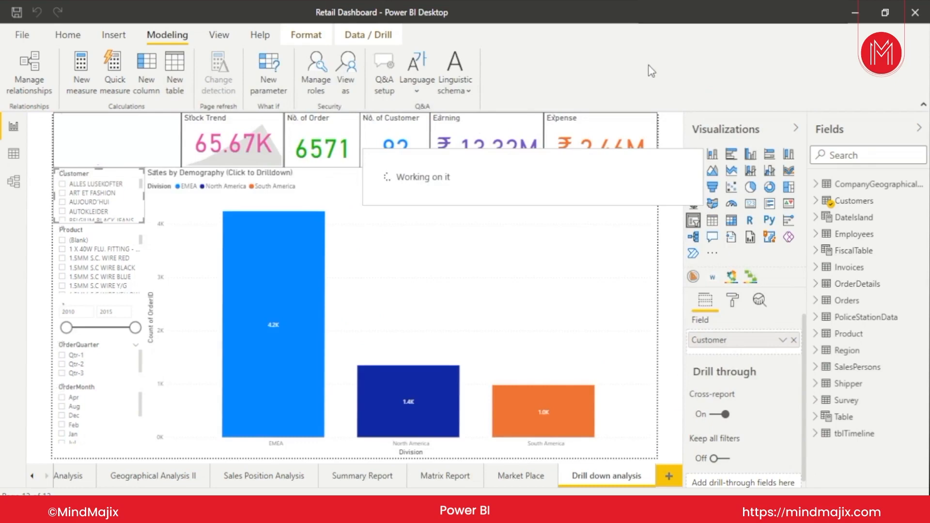
Save the Retail Dashboard report and bring up the View as roles list
click(17, 17)
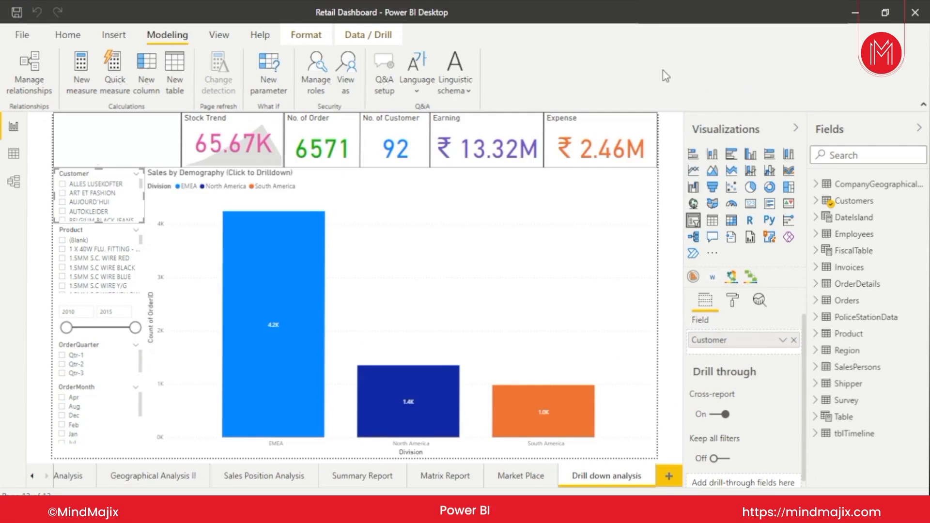
click(619, 51)
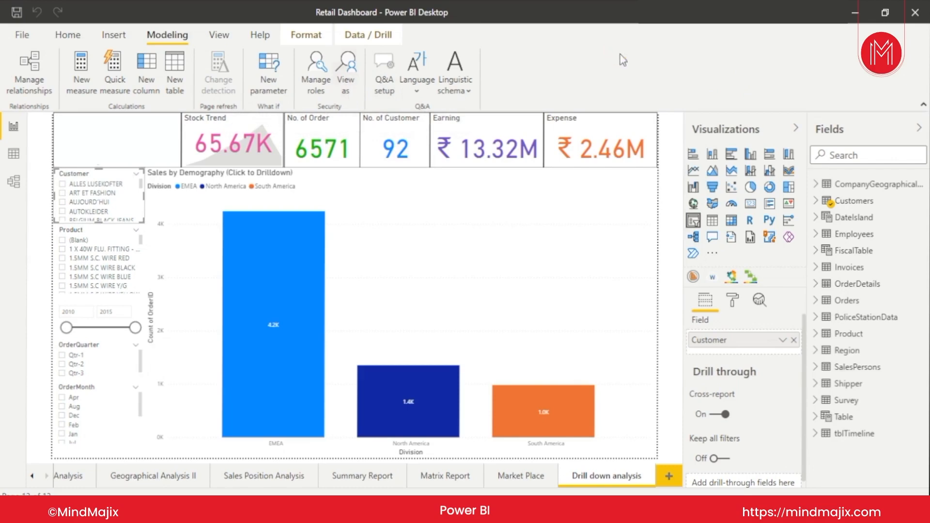
click(346, 75)
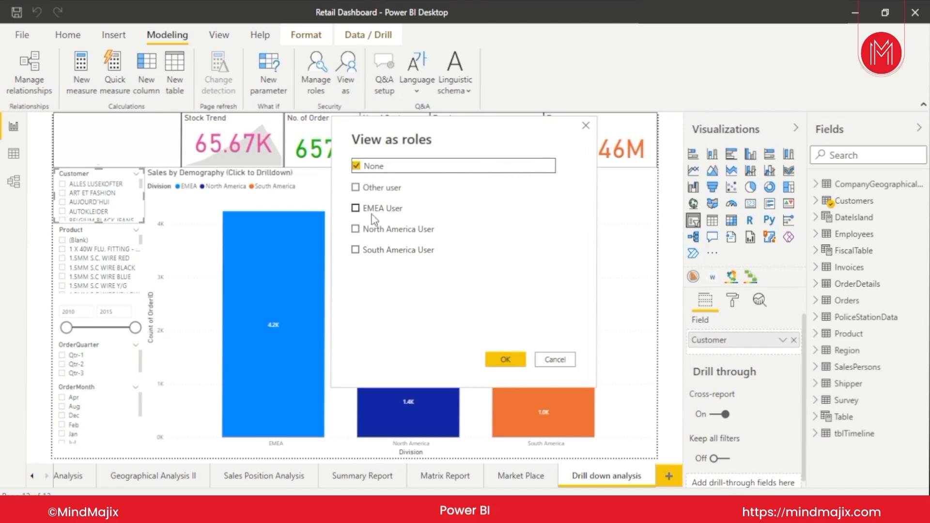
View the report as EMEA User, leaving only EMEA's 4.2K bar
click(356, 208)
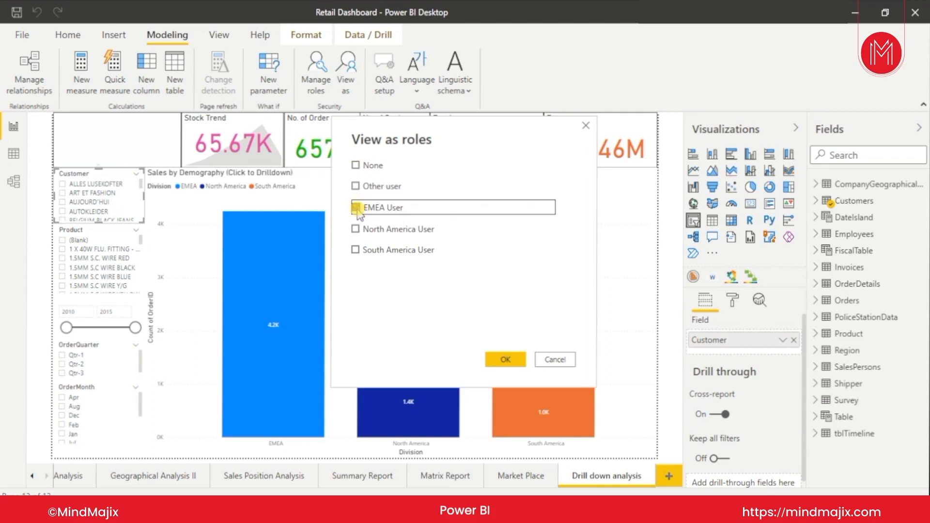
click(518, 362)
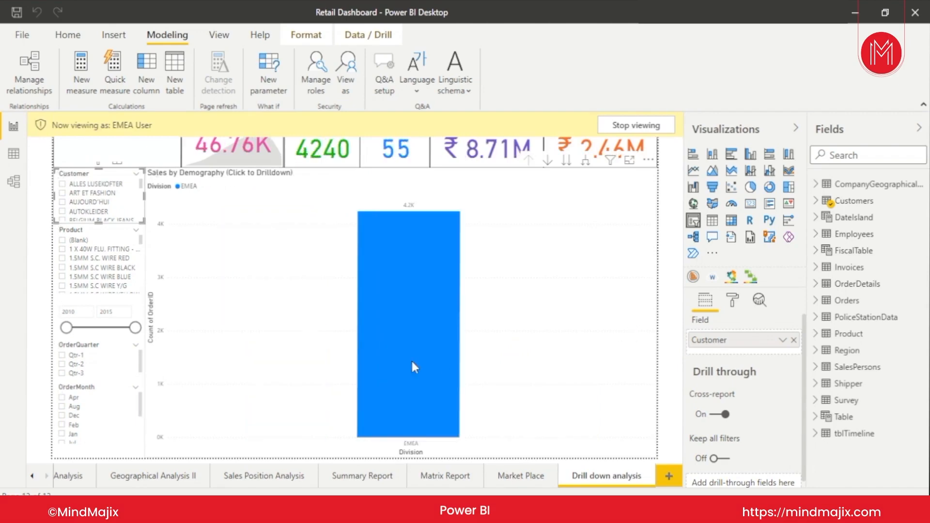
mouse_move(408, 362)
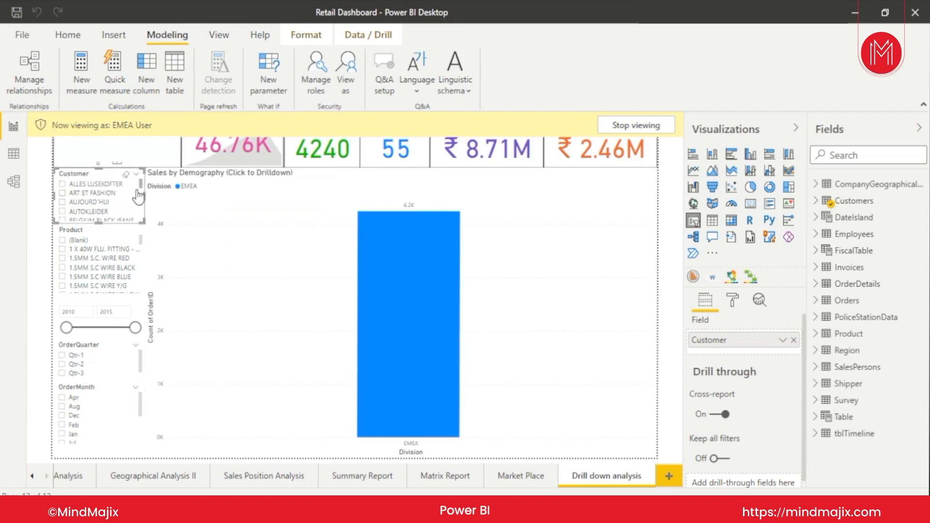
drag(142, 188, 139, 219)
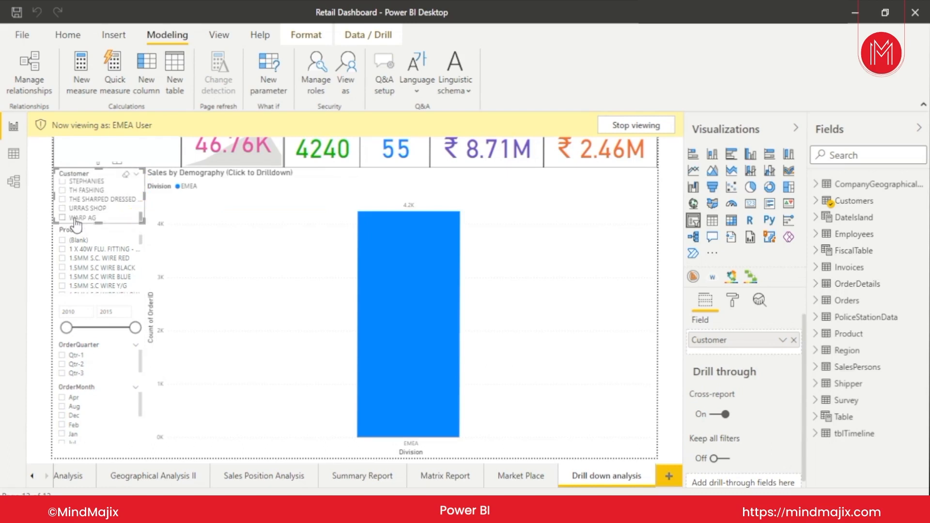
drag(139, 223, 141, 175)
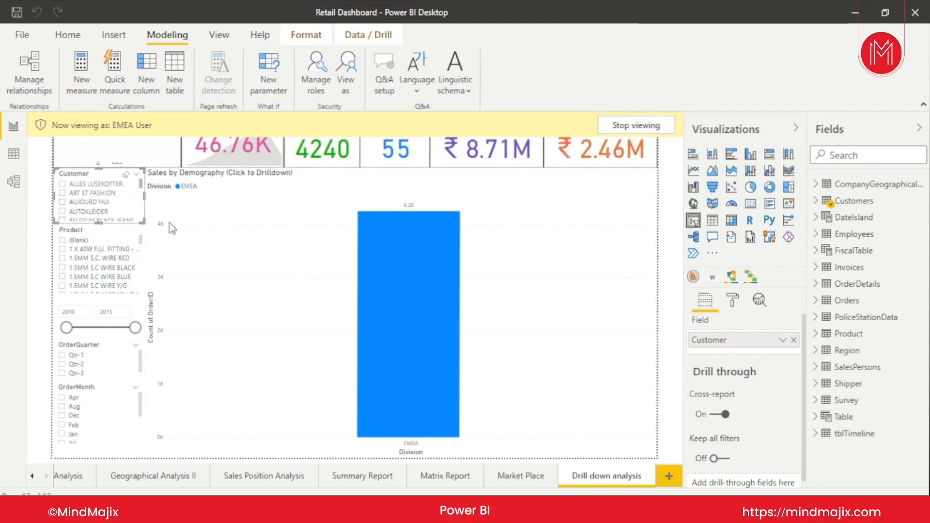
Swap the preview from EMEA User to North America User and scroll the Customer slicer
click(346, 86)
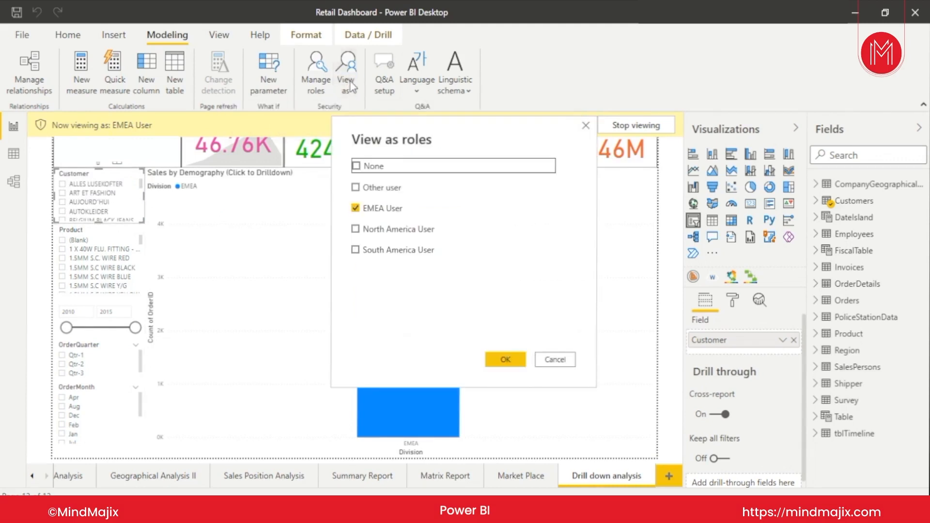
click(355, 229)
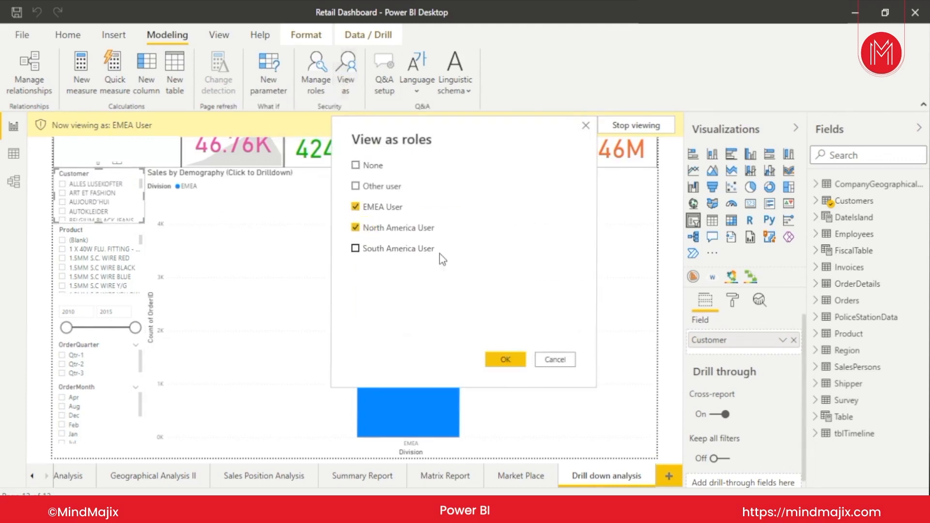
click(356, 208)
click(505, 359)
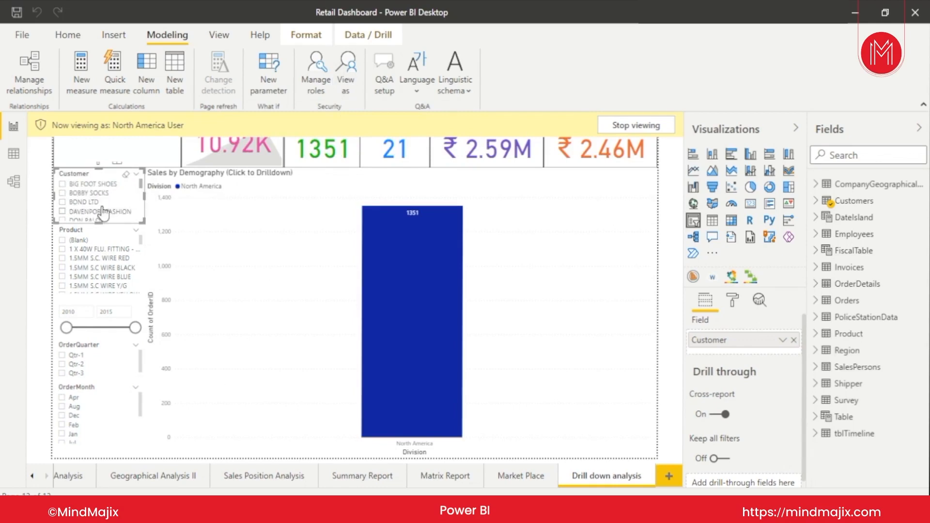
drag(142, 189, 138, 220)
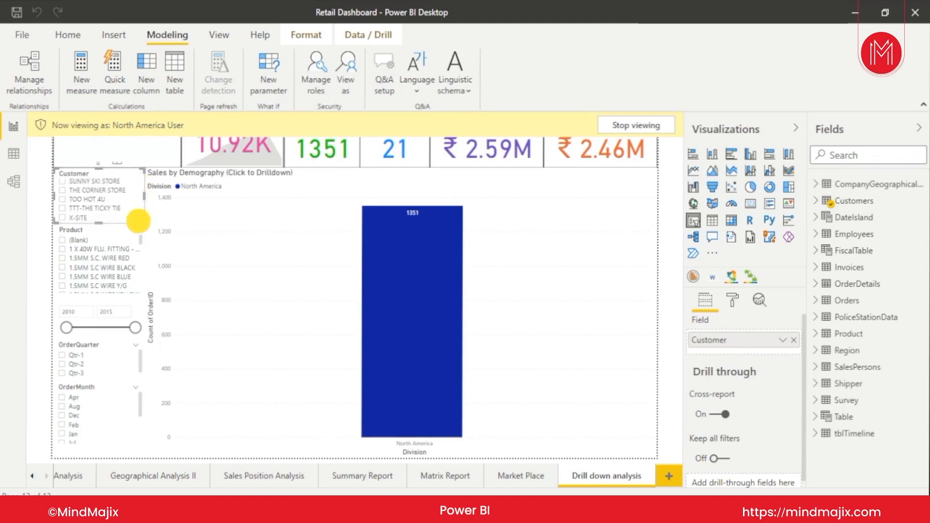
scroll(764, 399, down, 1)
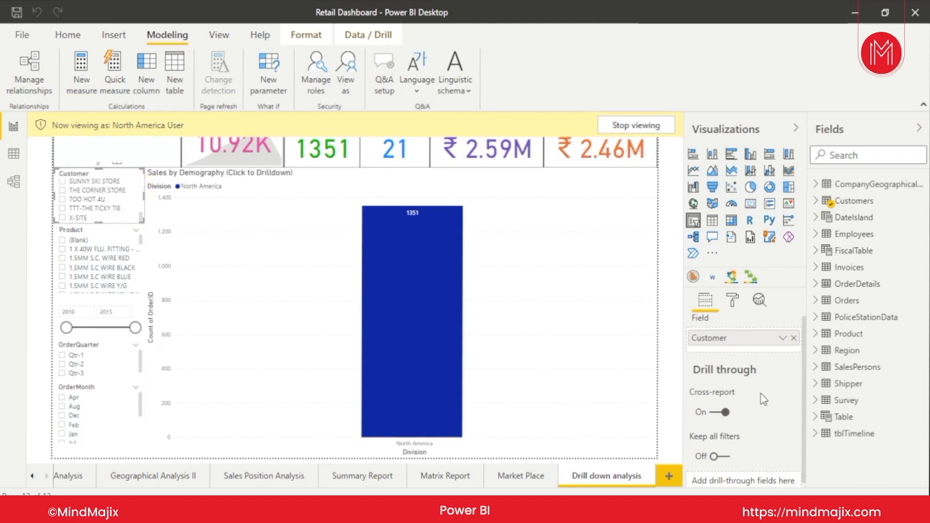
scroll(764, 399, up, 1)
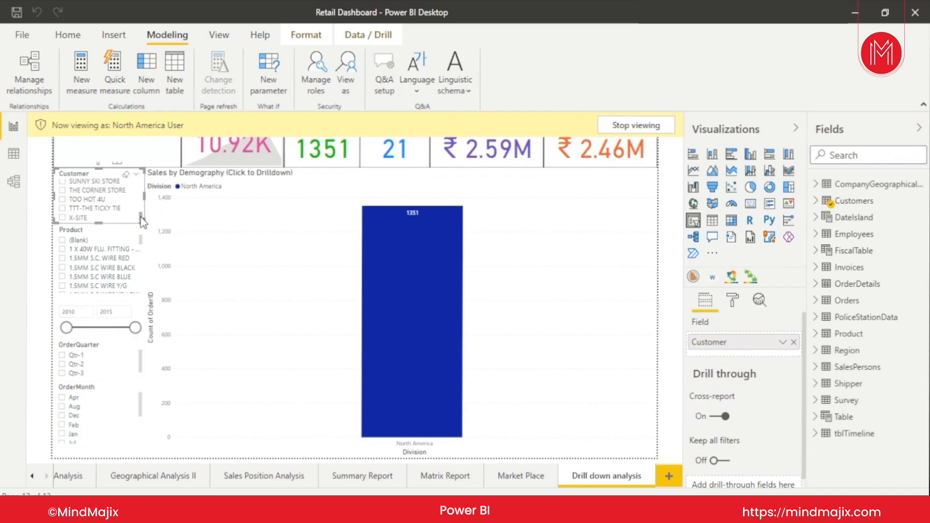
Swap the preview from North America User to South America User and scroll the Customer slicer
click(351, 77)
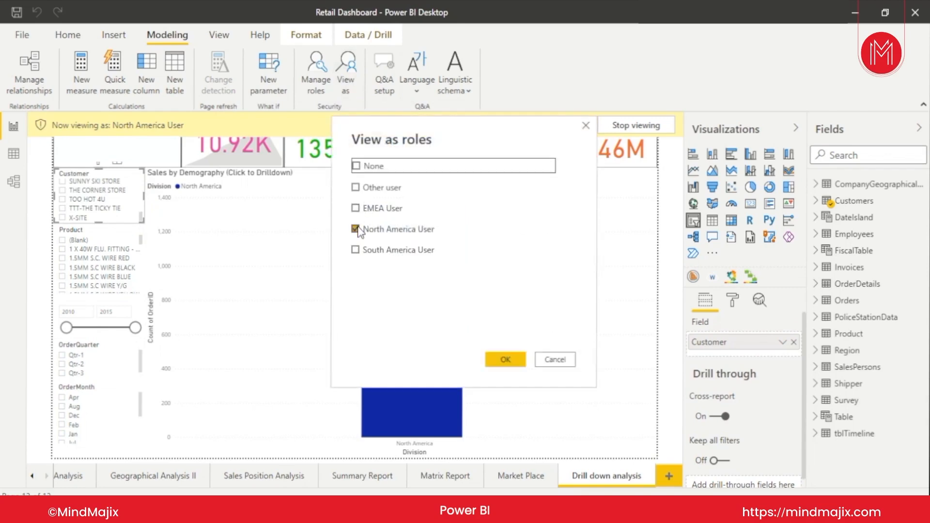
click(356, 229)
click(355, 249)
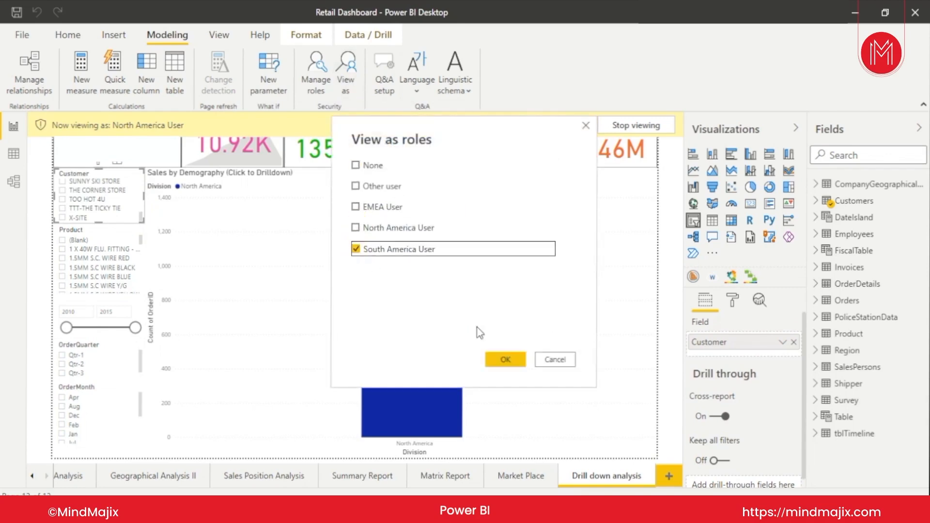
click(505, 359)
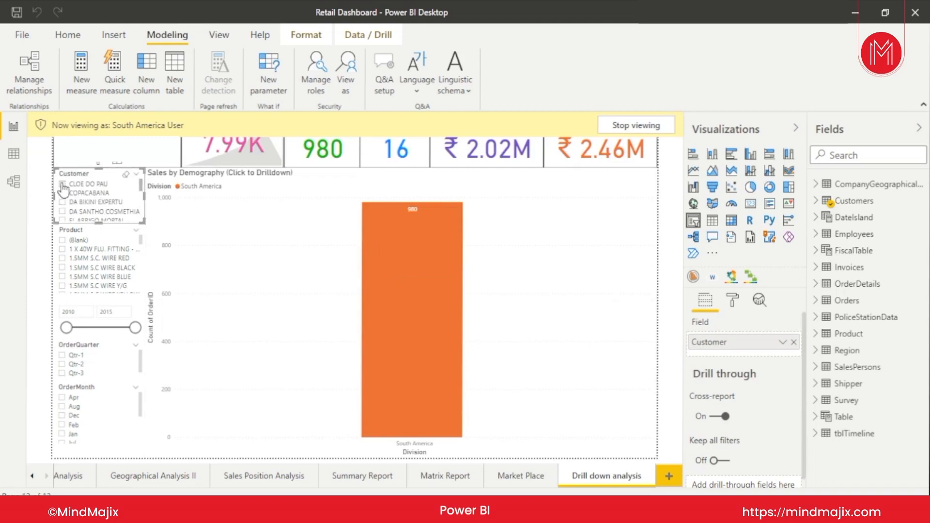
scroll(98, 198, down, 10)
scroll(98, 196, up, 8)
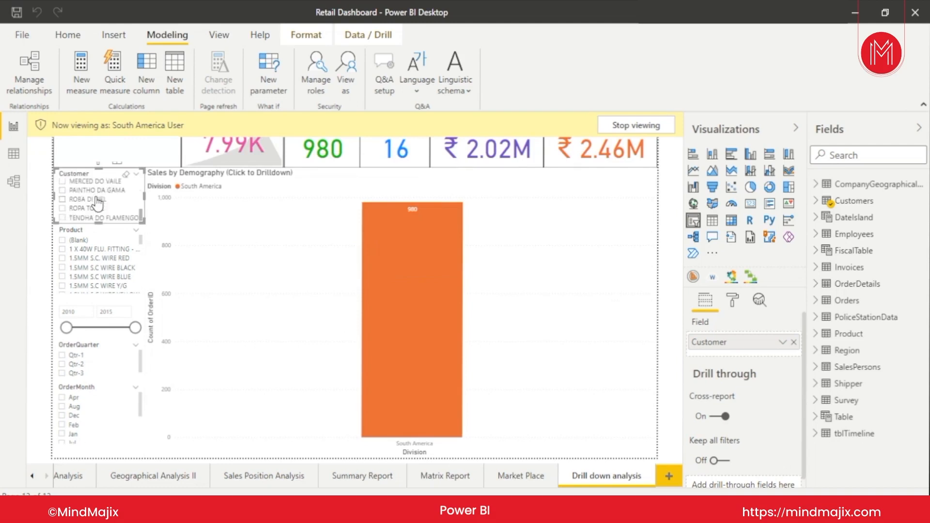
scroll(98, 203, down, 3)
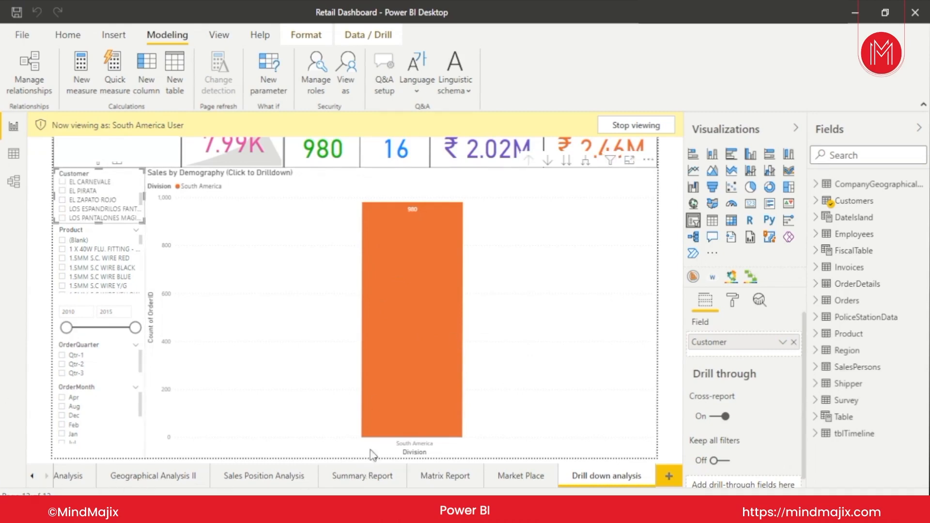
Go to Summary Report, scroll its order table and select it to inspect fields
click(353, 476)
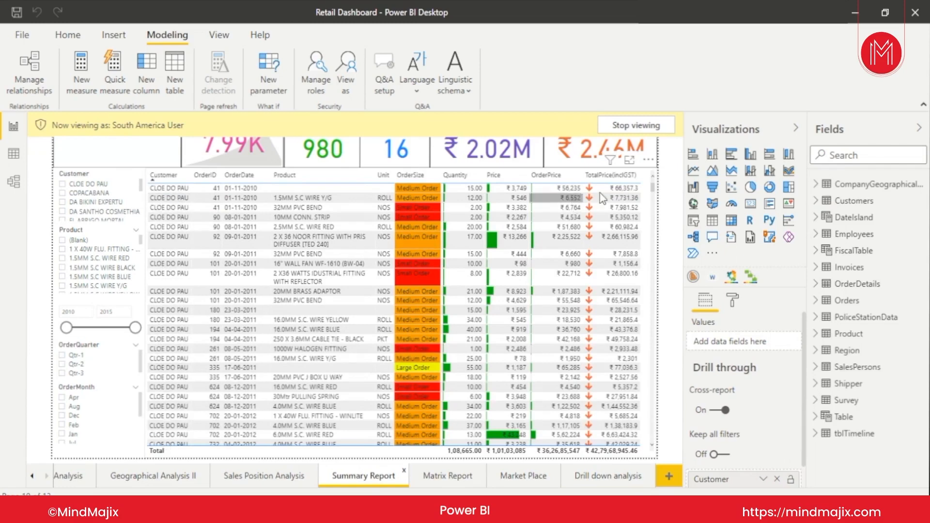
drag(653, 193, 656, 166)
click(169, 198)
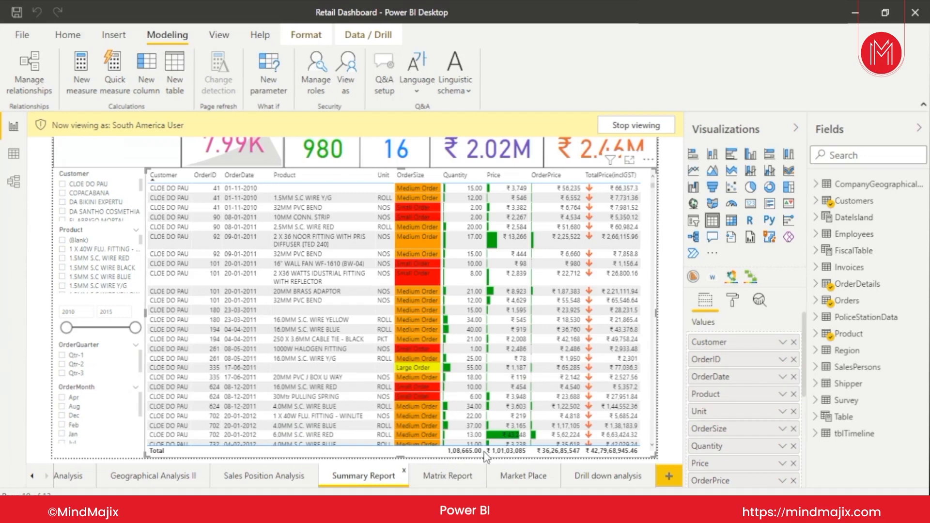
Preview the Summary Report as EMEA User, then scroll the page tabs back to the first pages
click(338, 89)
click(355, 207)
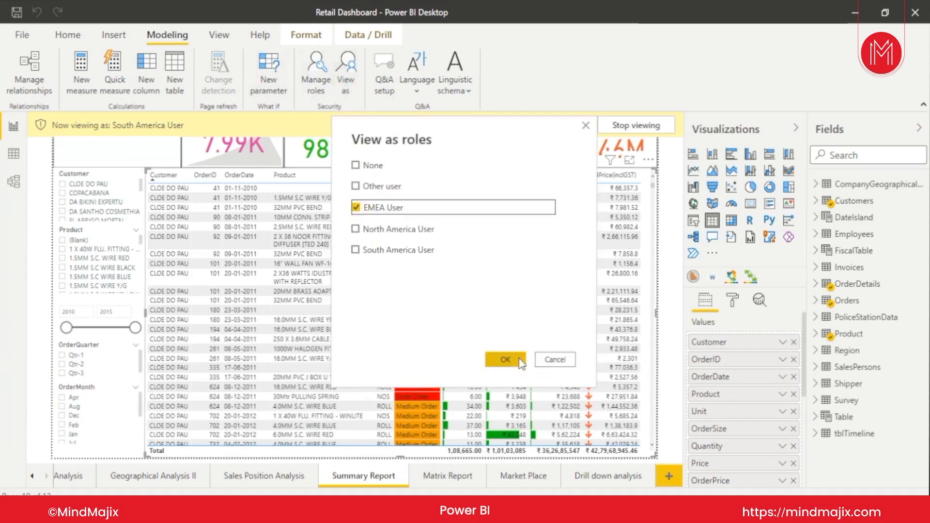
click(505, 359)
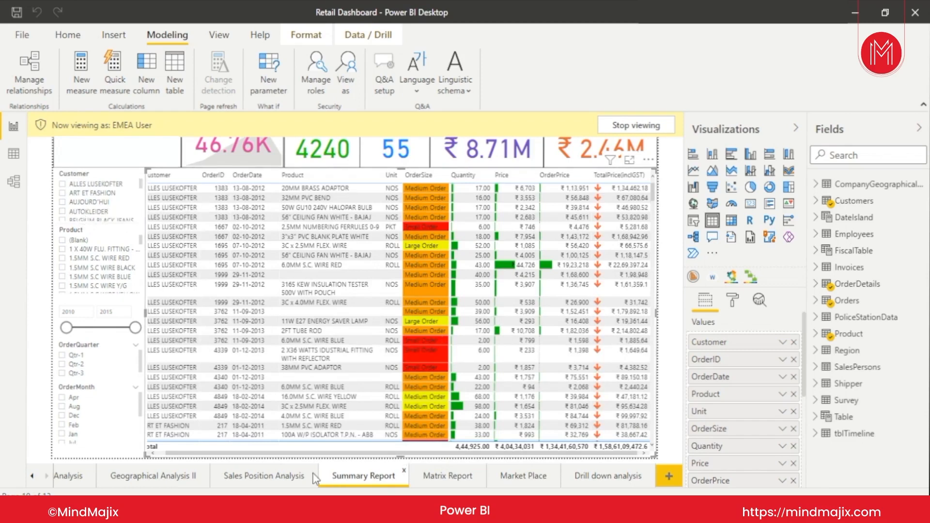
click(32, 476)
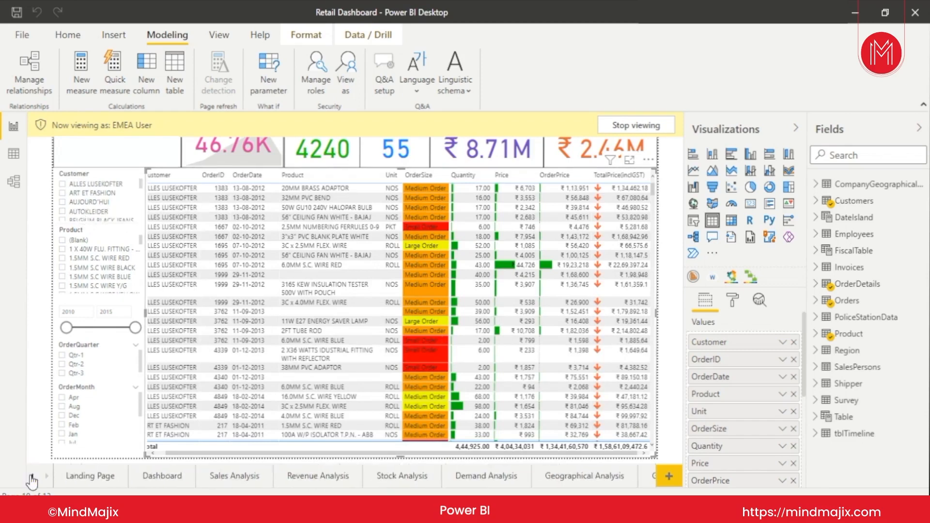
Go to the Dashboard page and check the role definitions without changing them
click(156, 478)
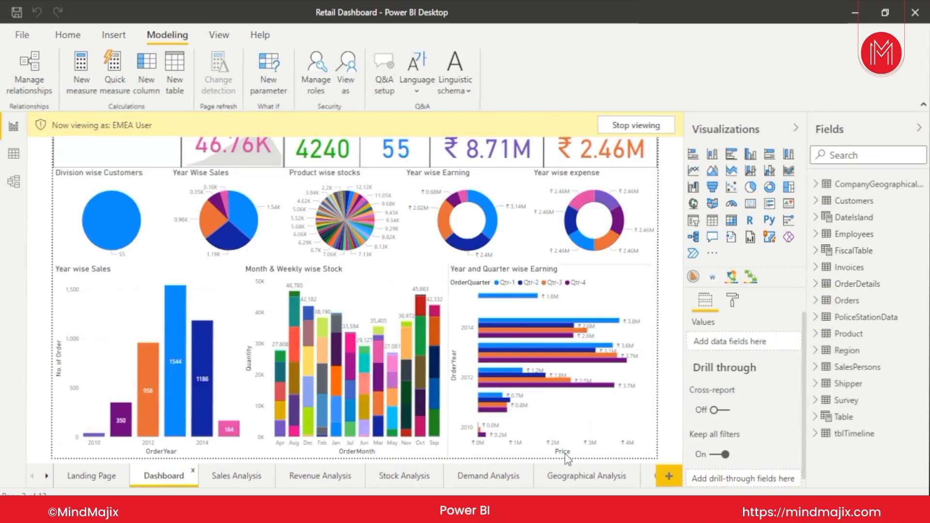
click(325, 92)
click(746, 424)
Switch the role preview from EMEA User to South America User
click(350, 91)
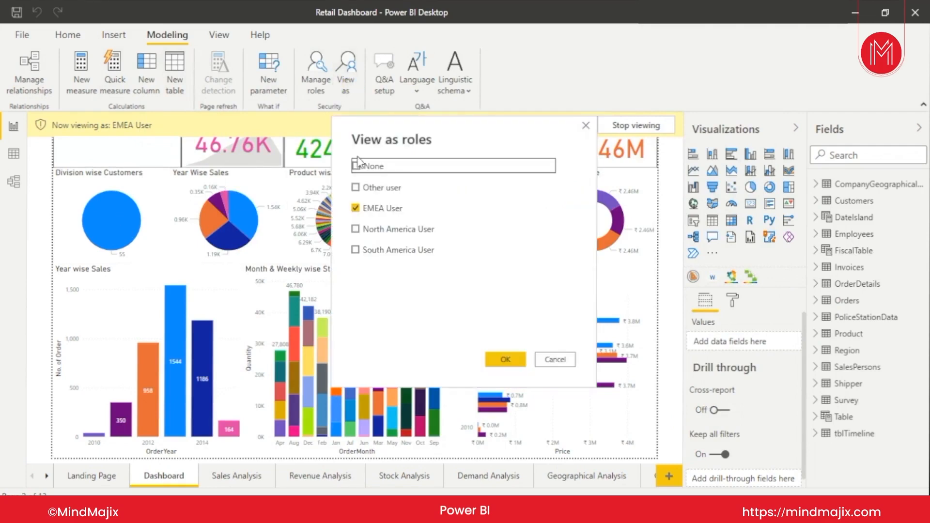
click(357, 209)
click(356, 249)
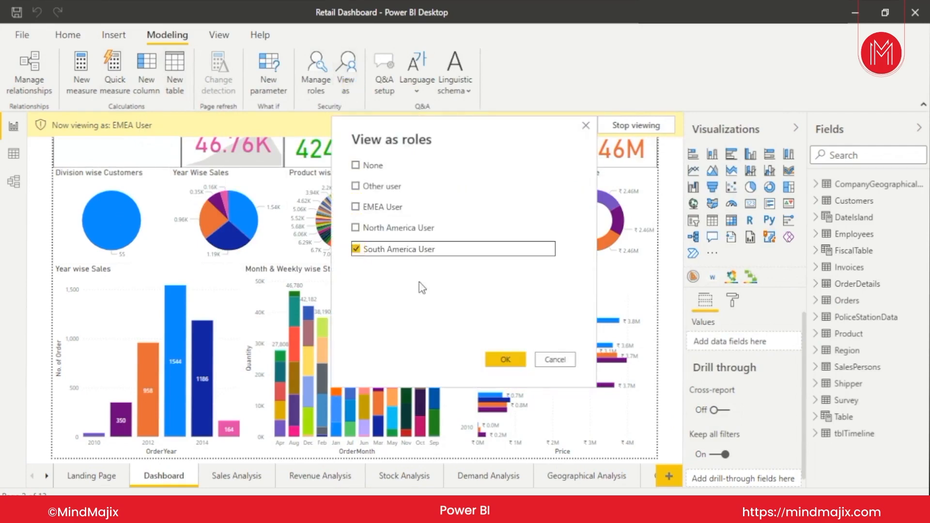
click(506, 359)
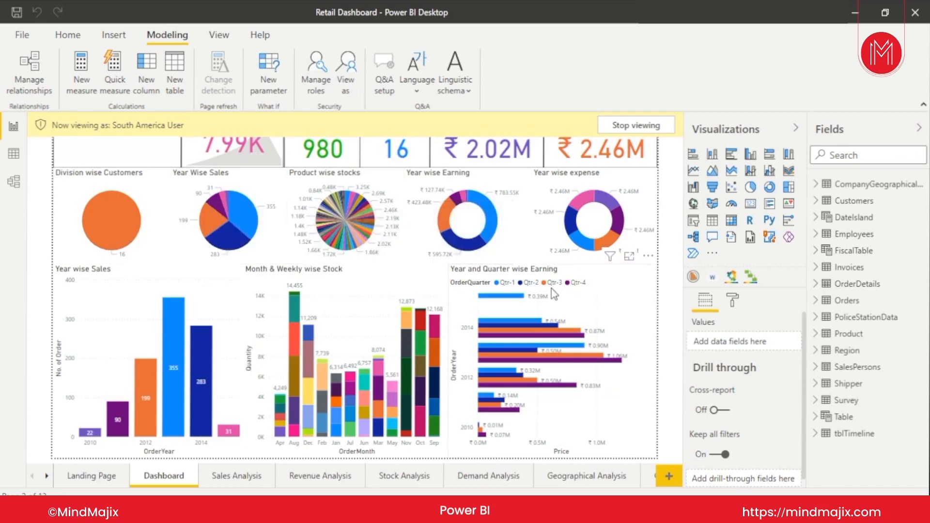
Preview the Stock Analysis page as North America User, then stop viewing to restore full totals
click(405, 486)
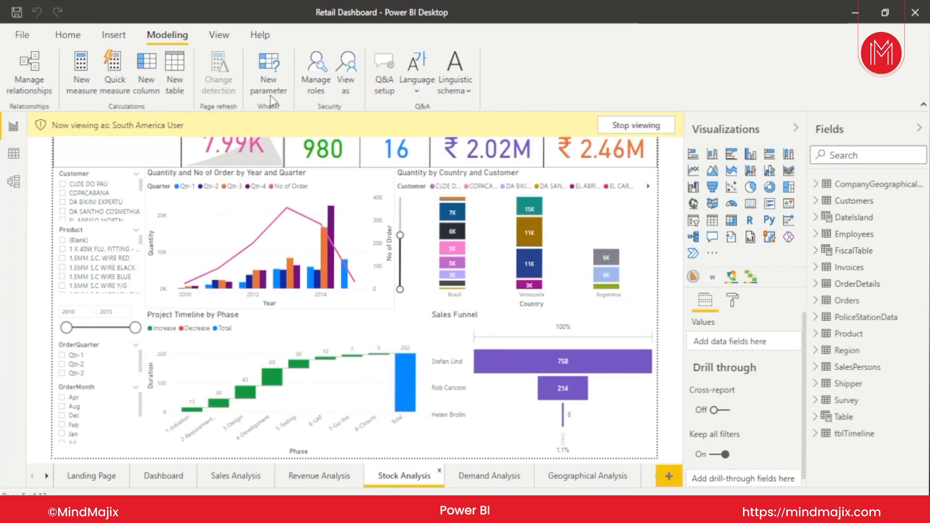
click(345, 77)
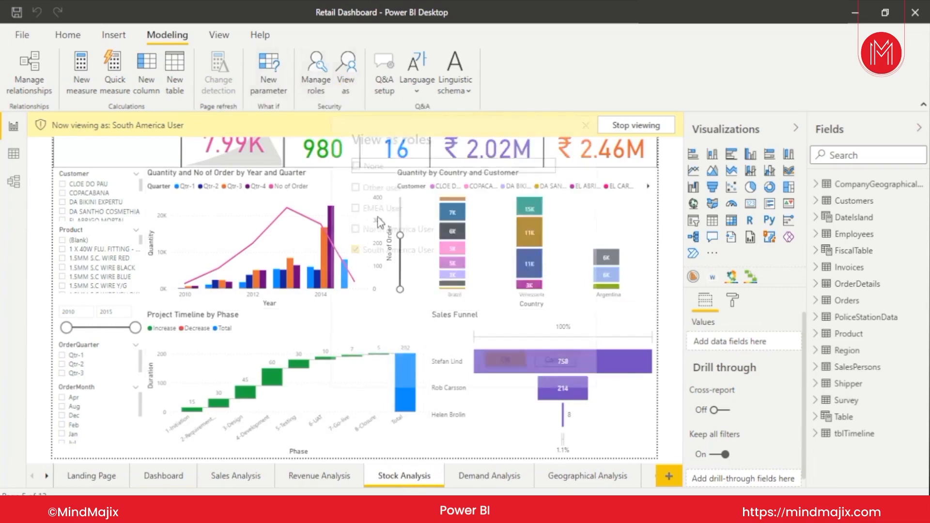
click(357, 249)
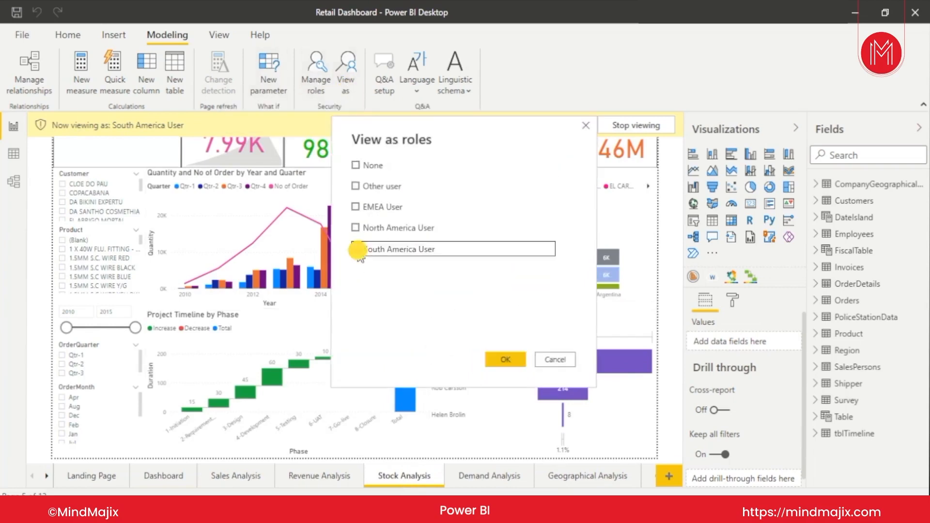
click(356, 228)
click(506, 361)
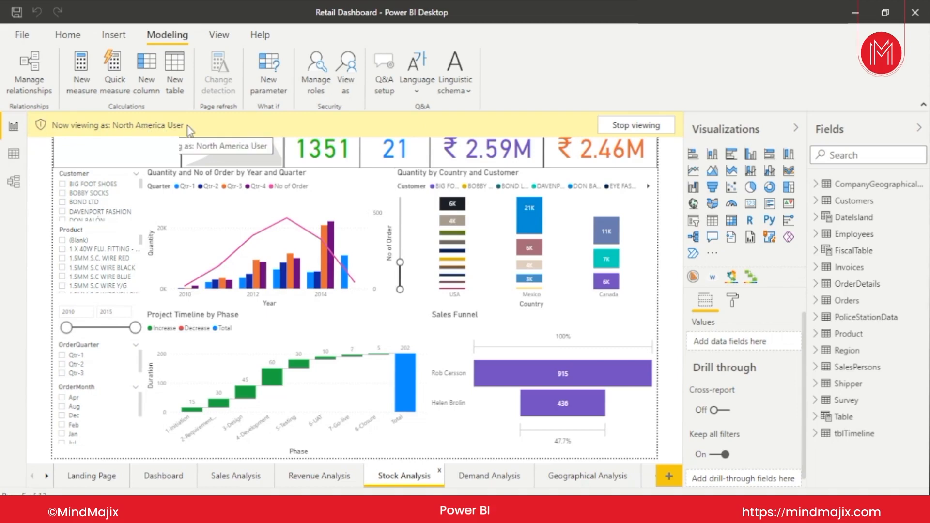
click(639, 127)
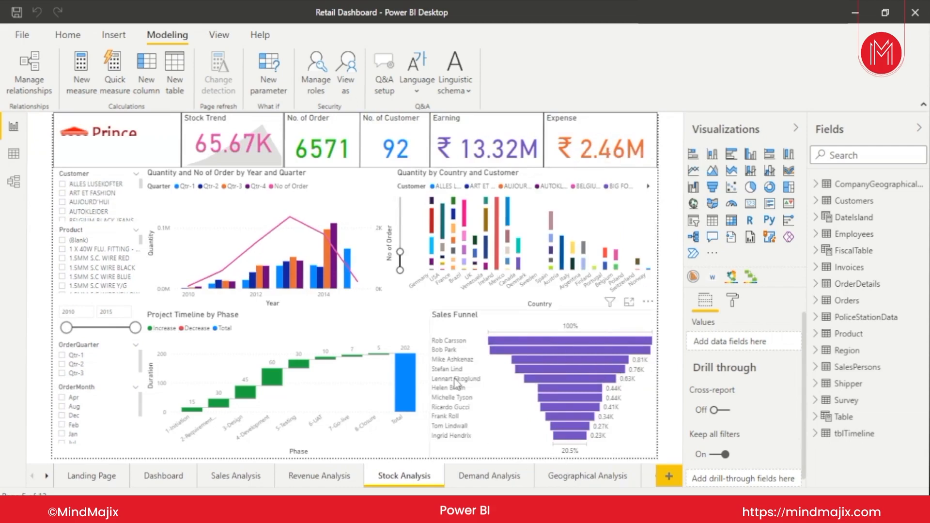
Open the Drill down analysis page and preview it as North America User
click(47, 476)
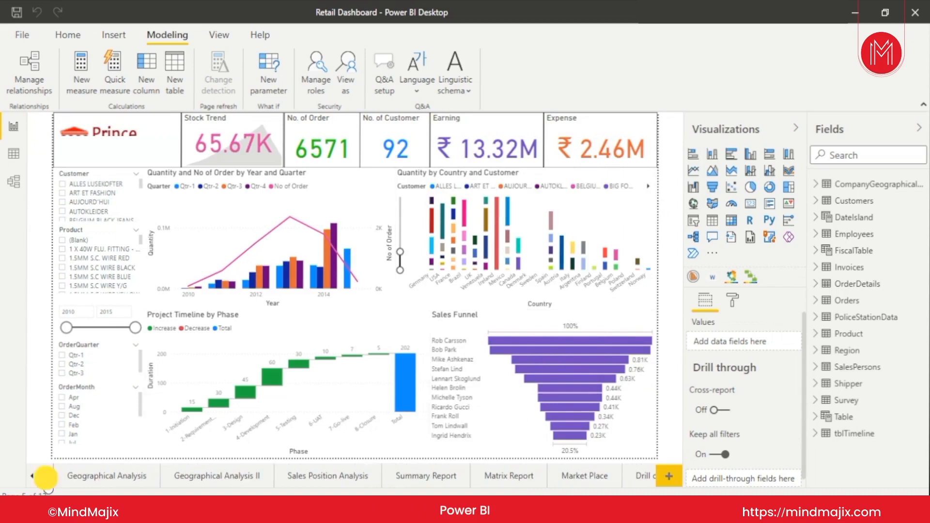
click(47, 477)
click(603, 477)
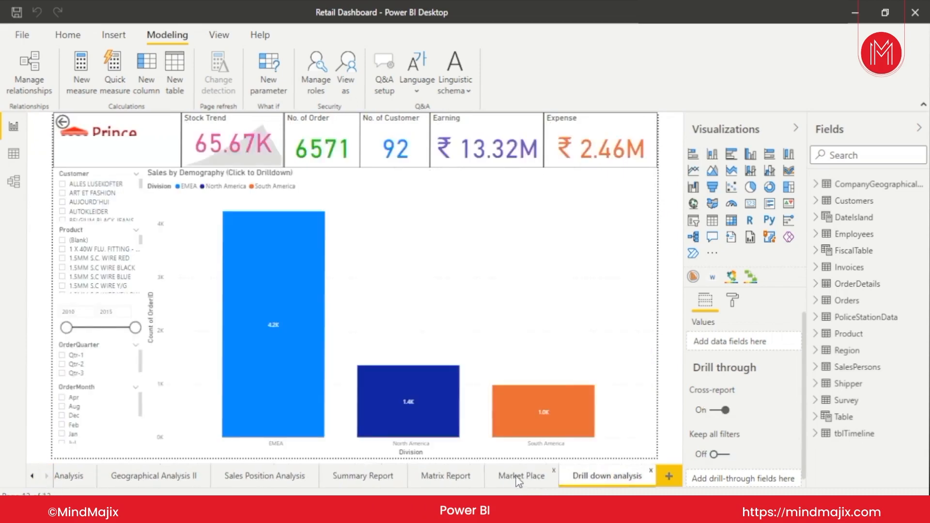
click(346, 83)
click(368, 229)
click(513, 362)
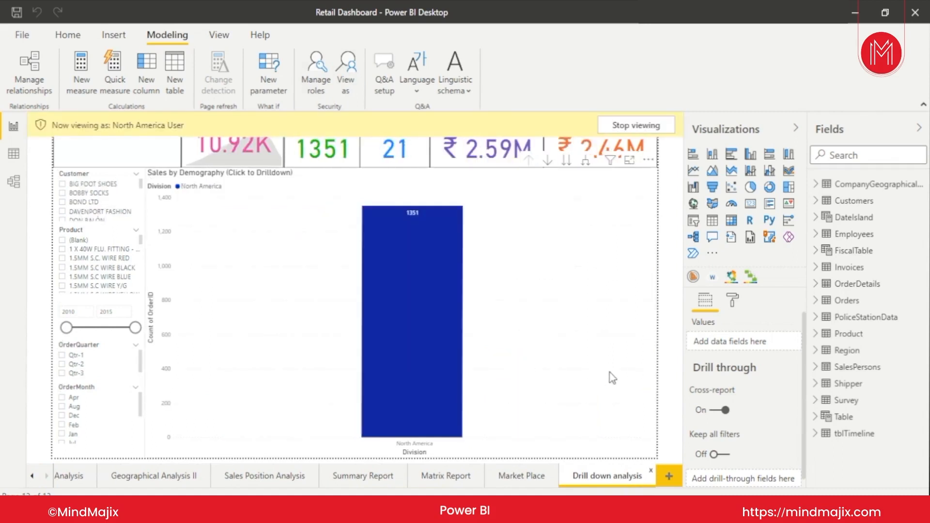
Switch the preview to EMEA User, then stop viewing to show all divisions unfiltered
click(345, 84)
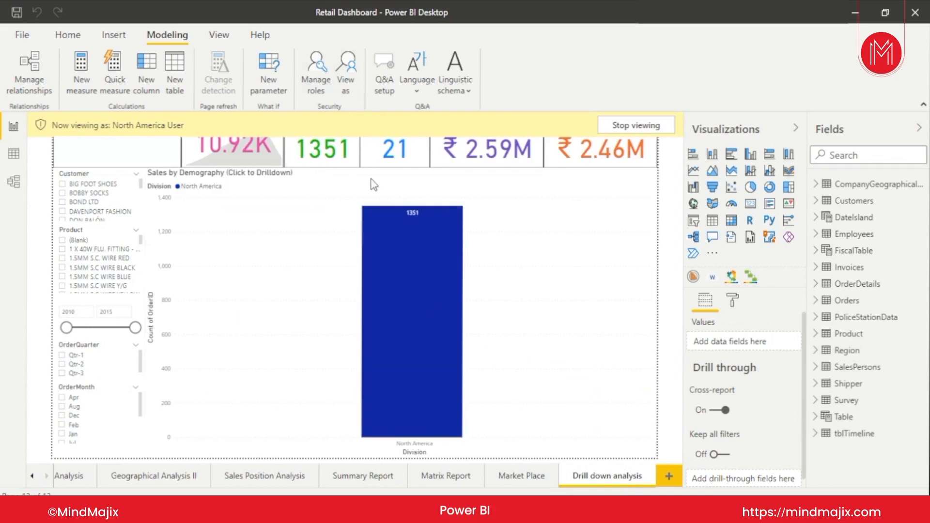
click(355, 207)
click(355, 229)
click(506, 359)
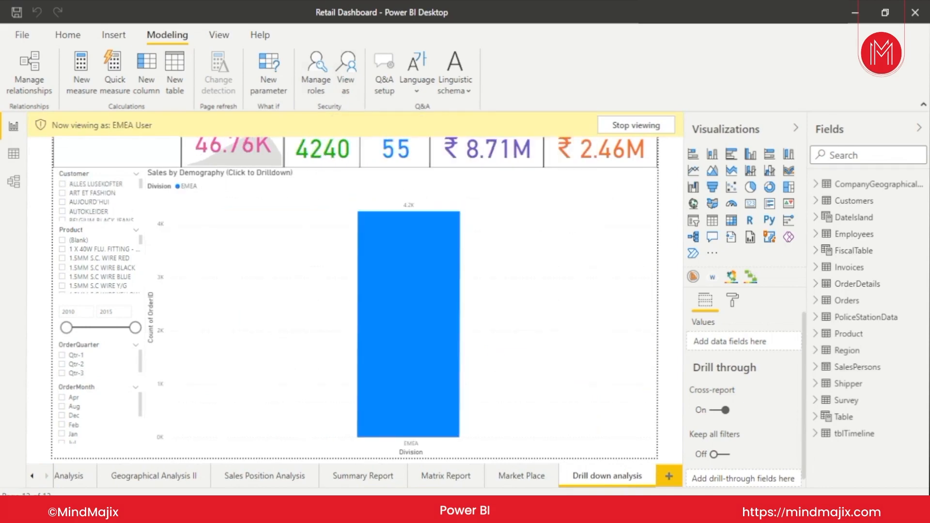
click(645, 126)
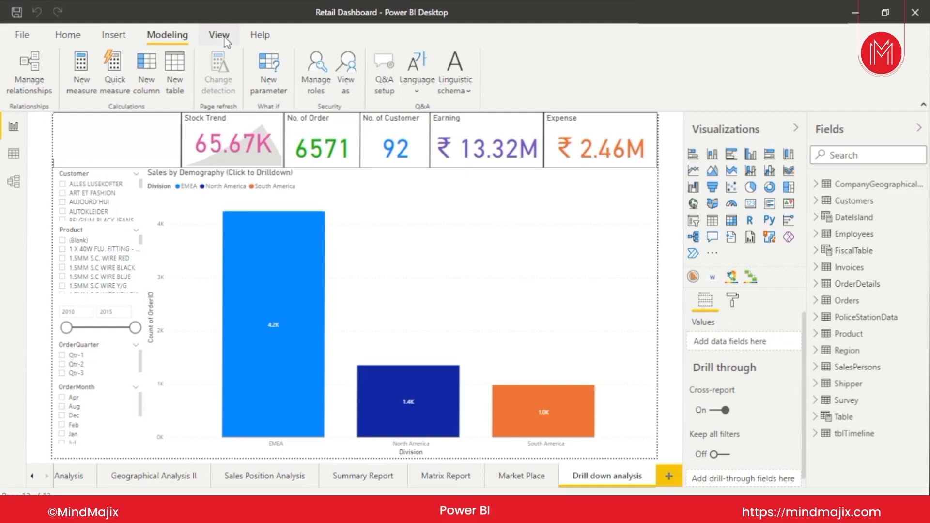
Open the Landing Page from the Home ribbon and save the report
click(67, 36)
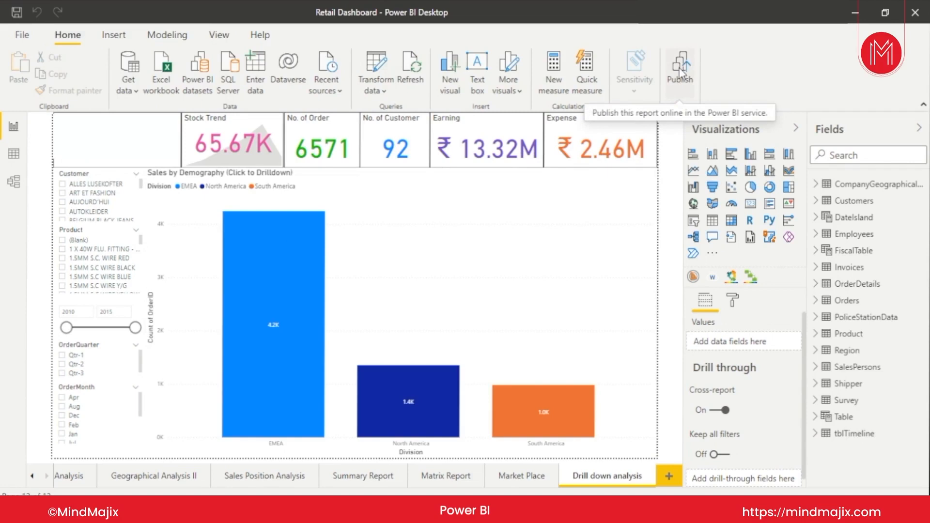
click(32, 476)
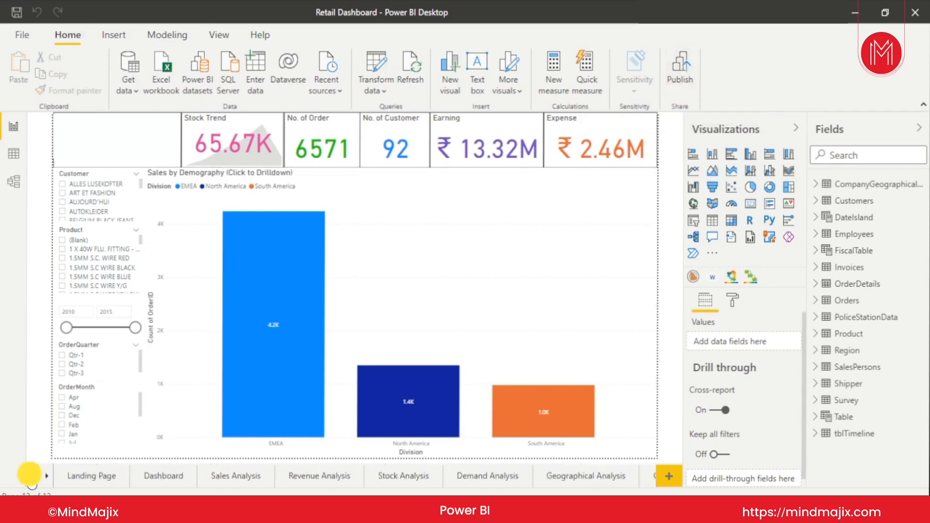
click(107, 477)
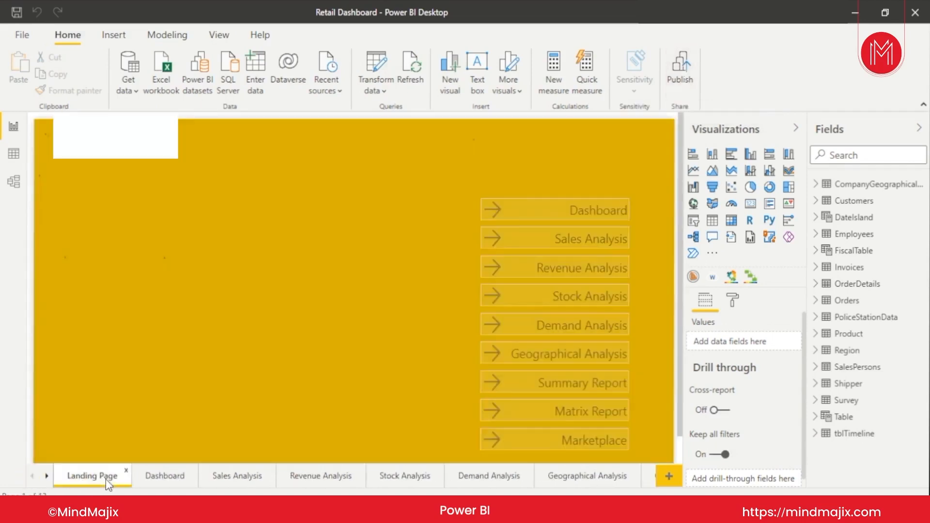
click(17, 13)
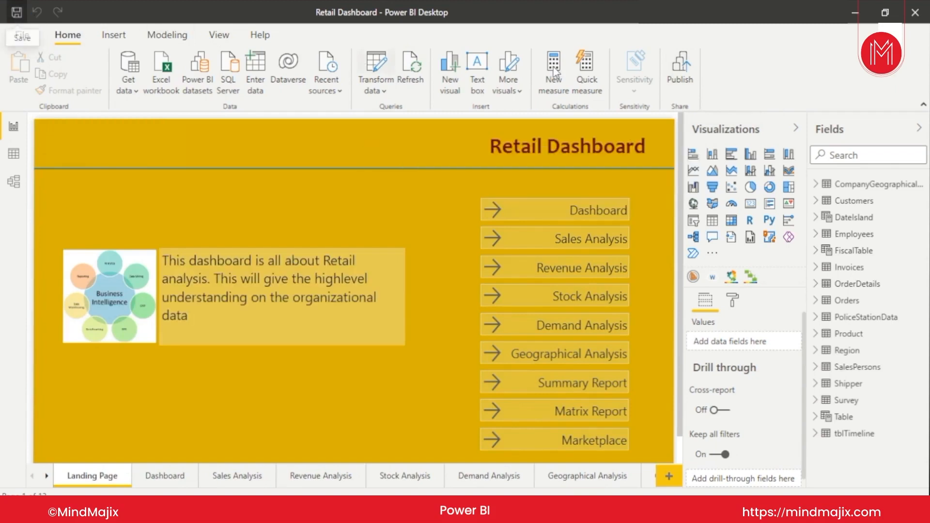
Publish the report to the non-default workspace in the Power BI service
click(683, 86)
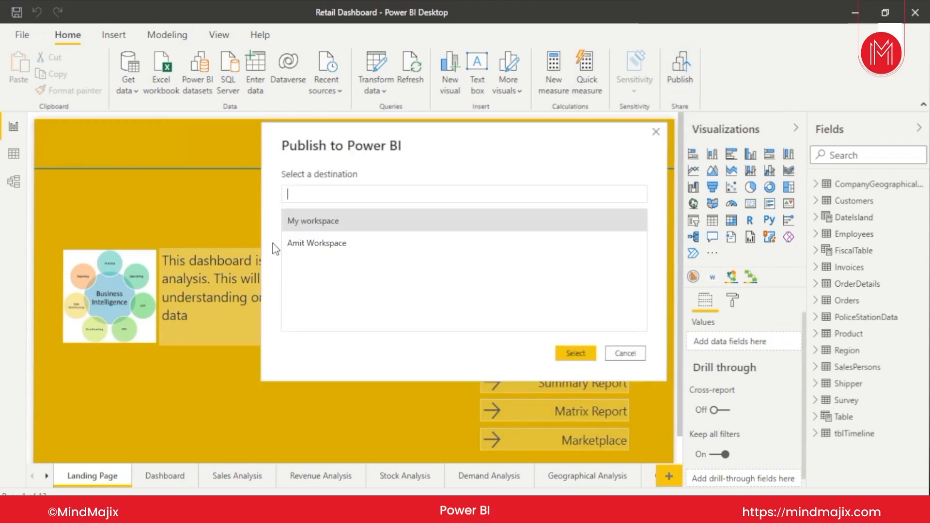
click(335, 245)
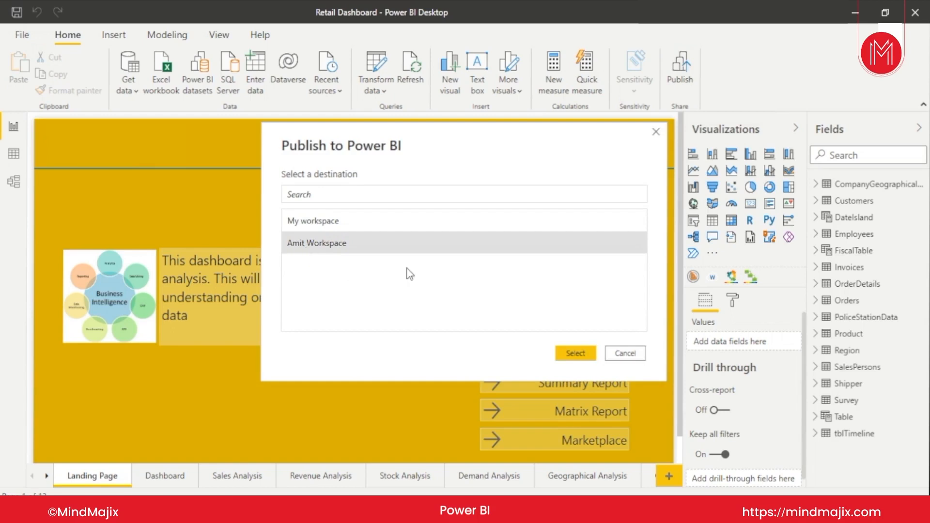
click(582, 353)
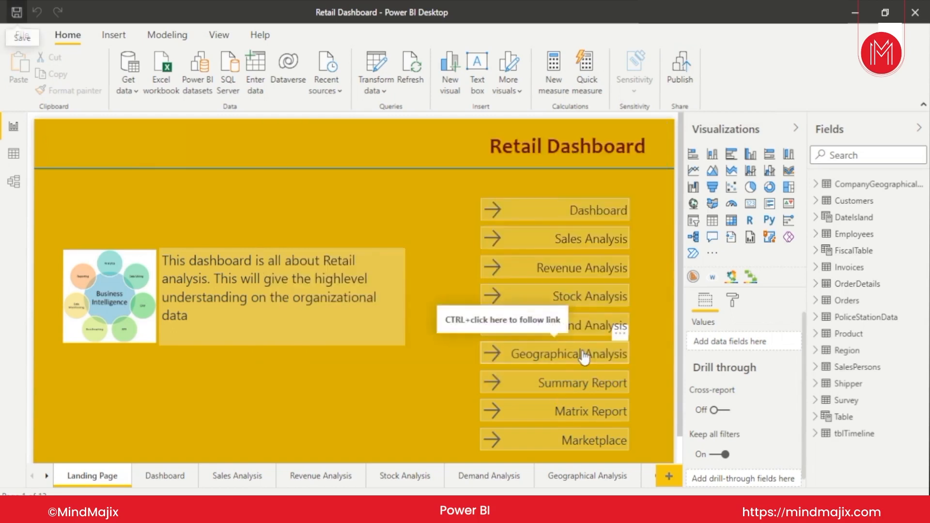
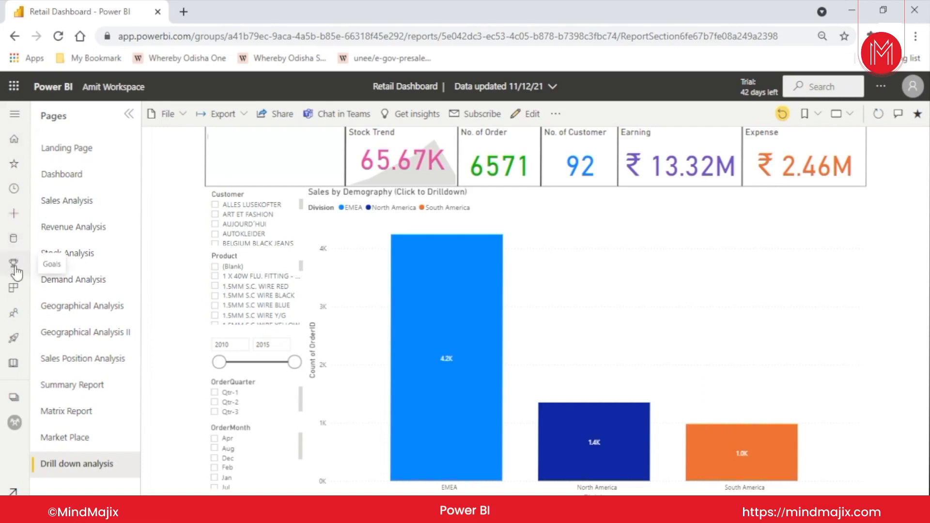
Dismiss the feedback survey and open the workspace holding Retail Dashboard from the Workspaces list
click(16, 298)
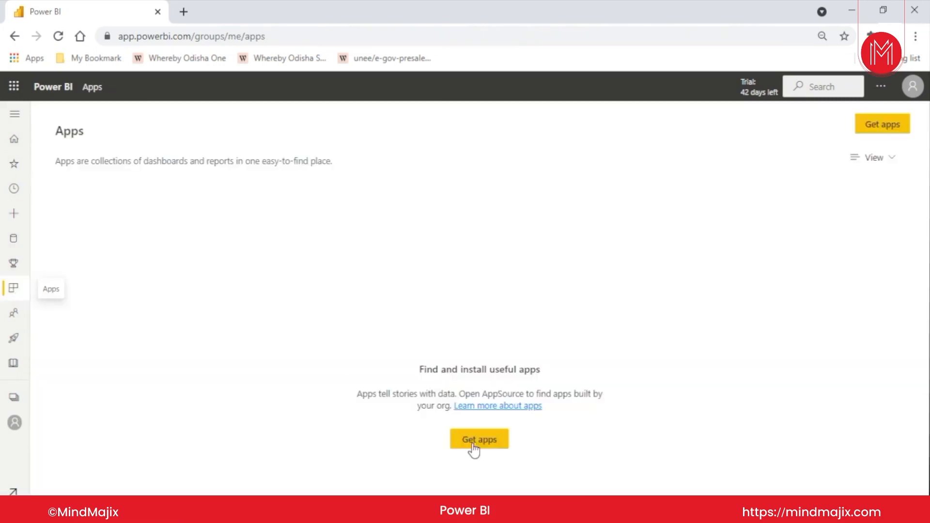
click(14, 424)
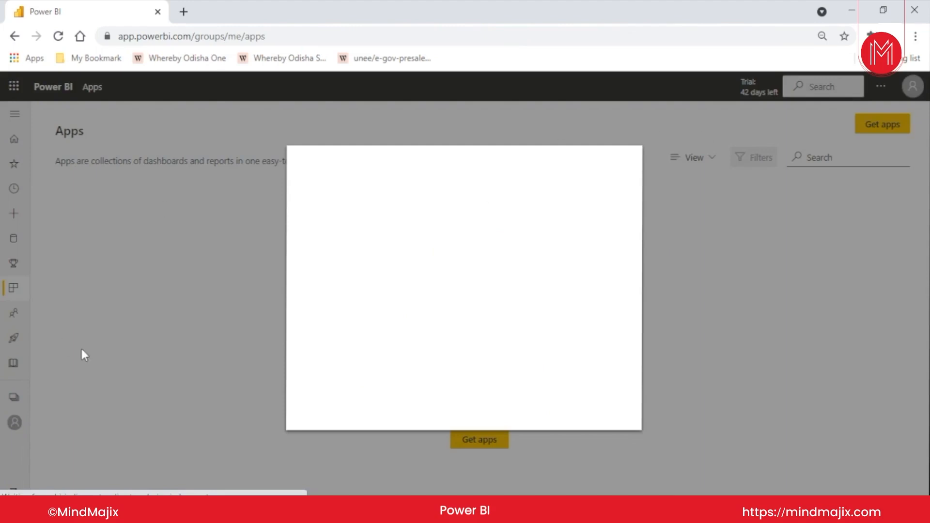
click(623, 160)
click(14, 424)
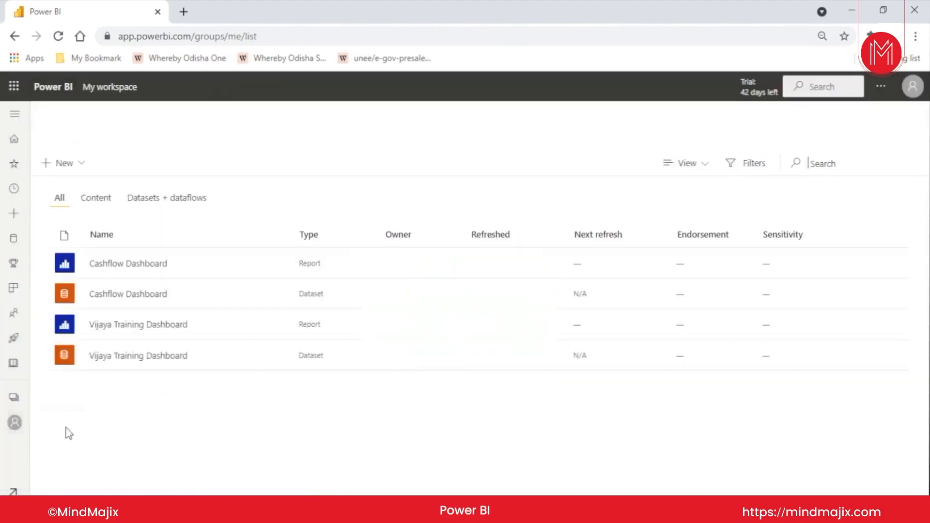
click(18, 404)
click(88, 199)
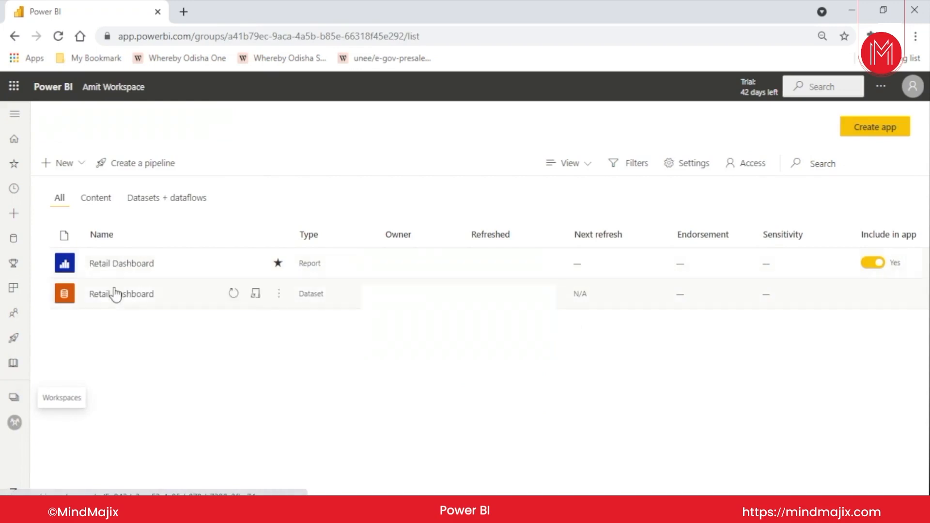
Look through the Retail Dashboard report and dataset action menus and open the dataset's Security settings
click(279, 264)
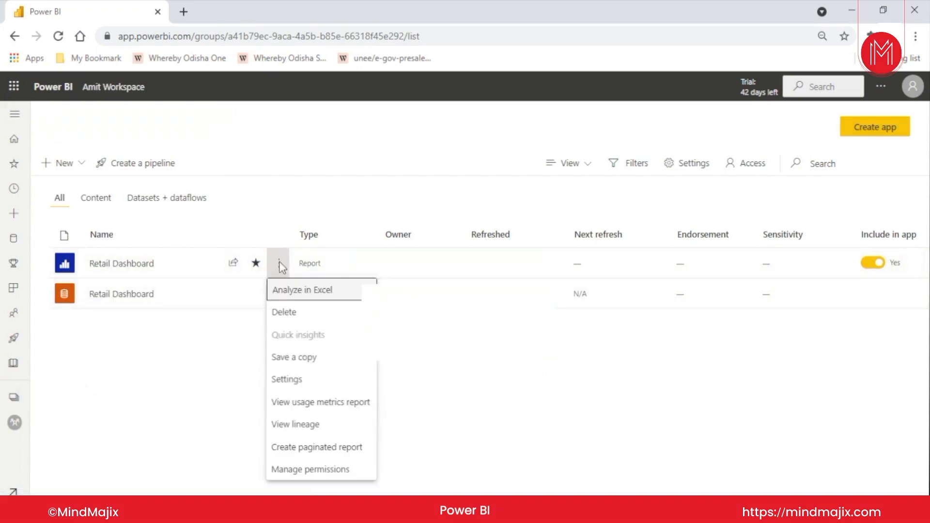
click(279, 297)
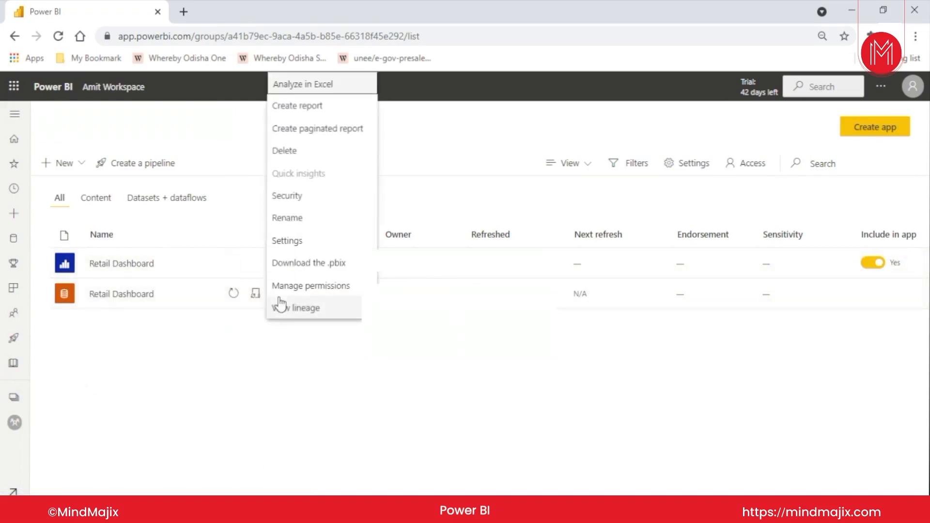
click(451, 401)
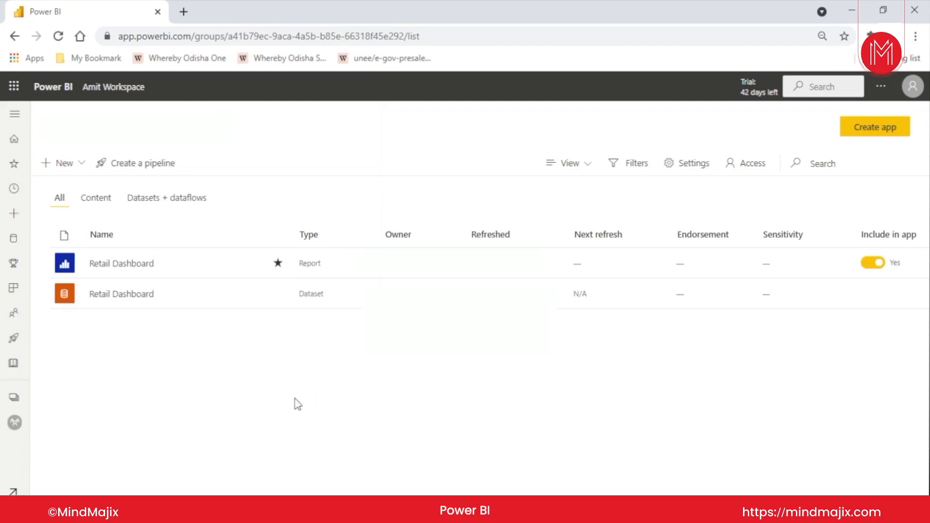
mouse_move(230, 294)
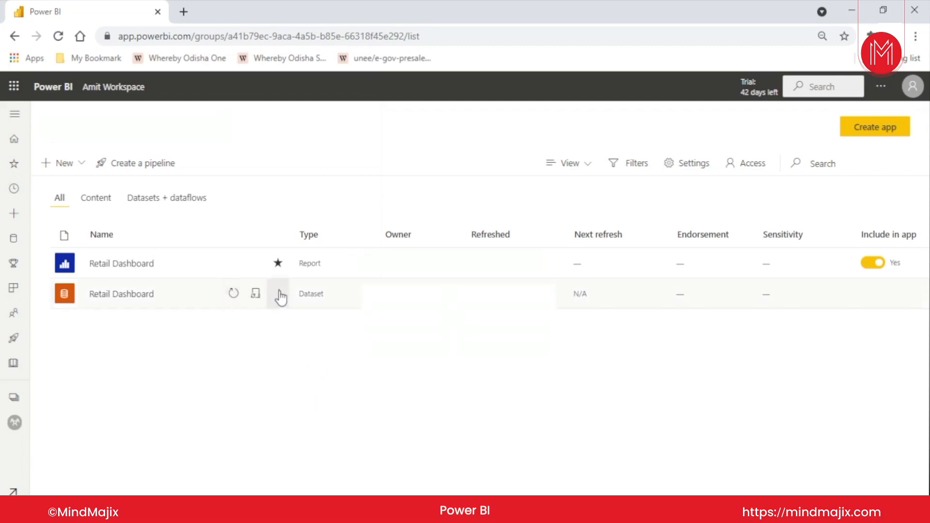
click(278, 264)
click(281, 296)
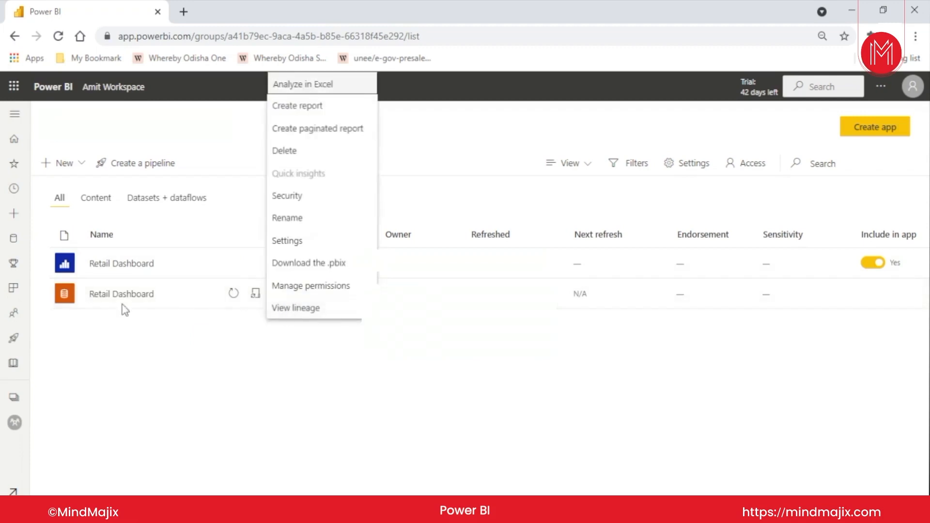
click(293, 197)
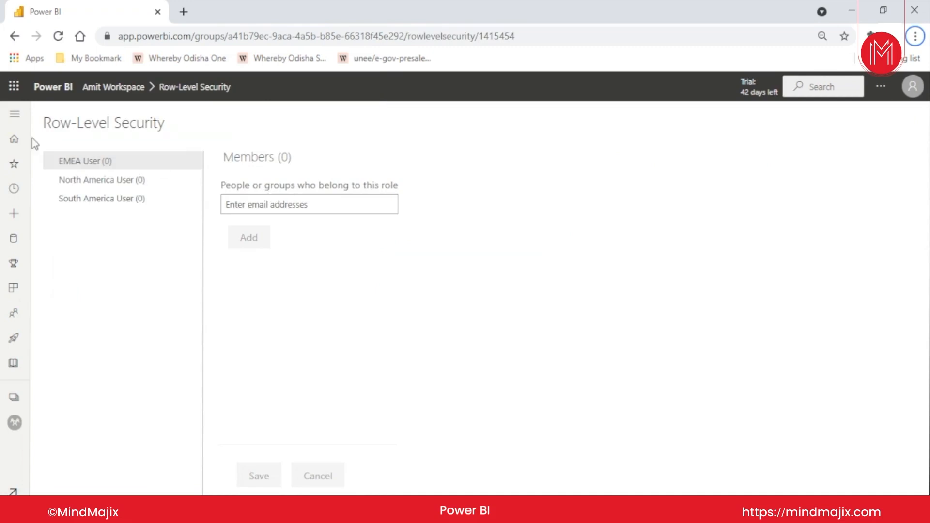
Filter the workspace to datasets and choose Security for the Retail Dashboard dataset
click(19, 38)
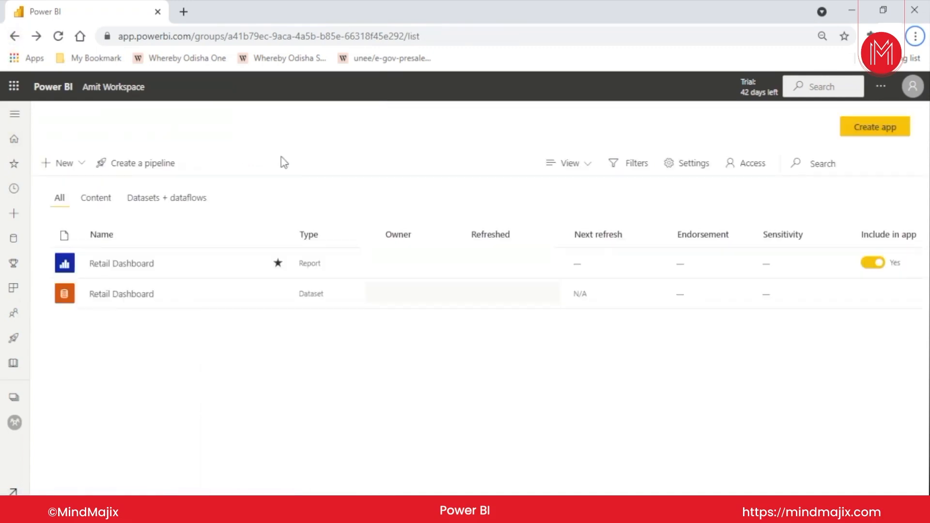
click(108, 204)
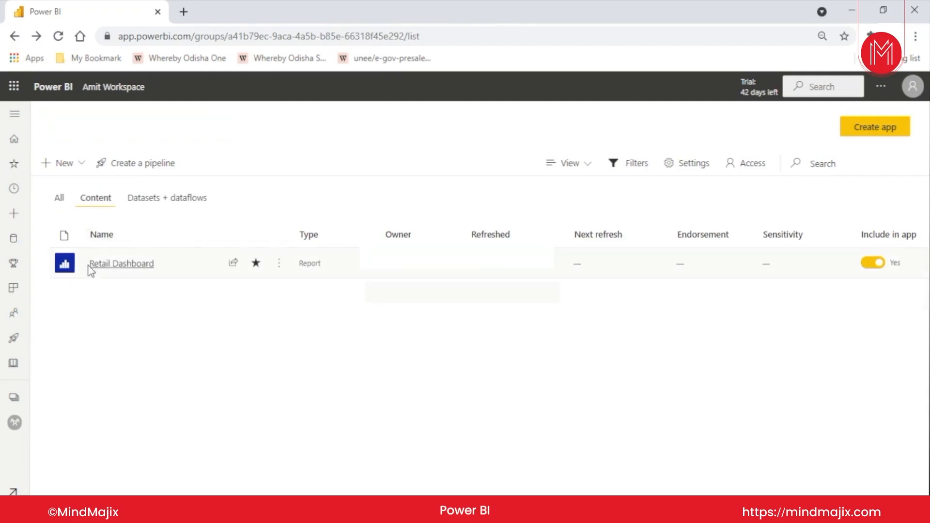
click(279, 263)
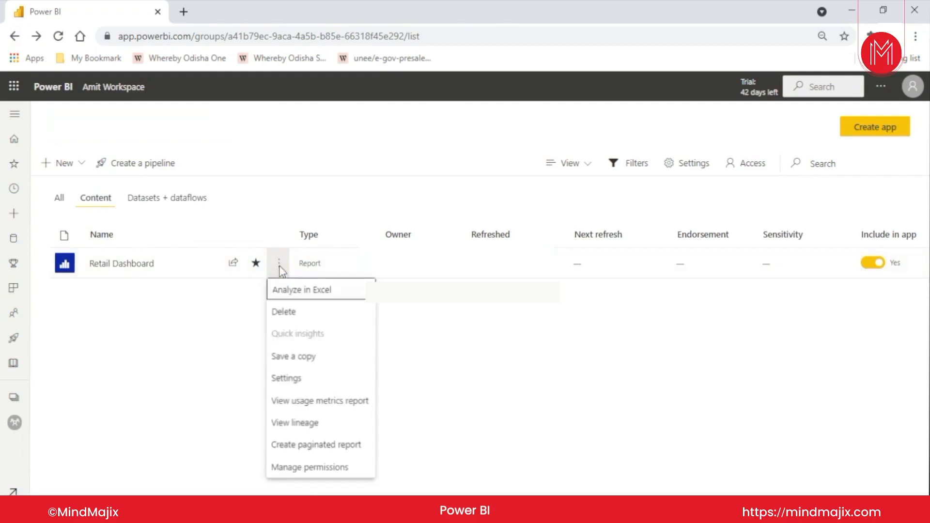
click(163, 366)
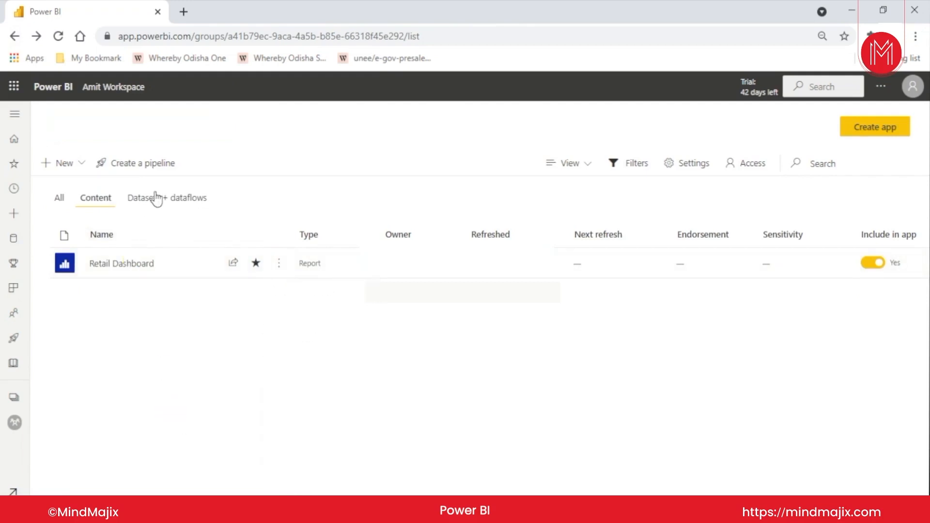
click(158, 204)
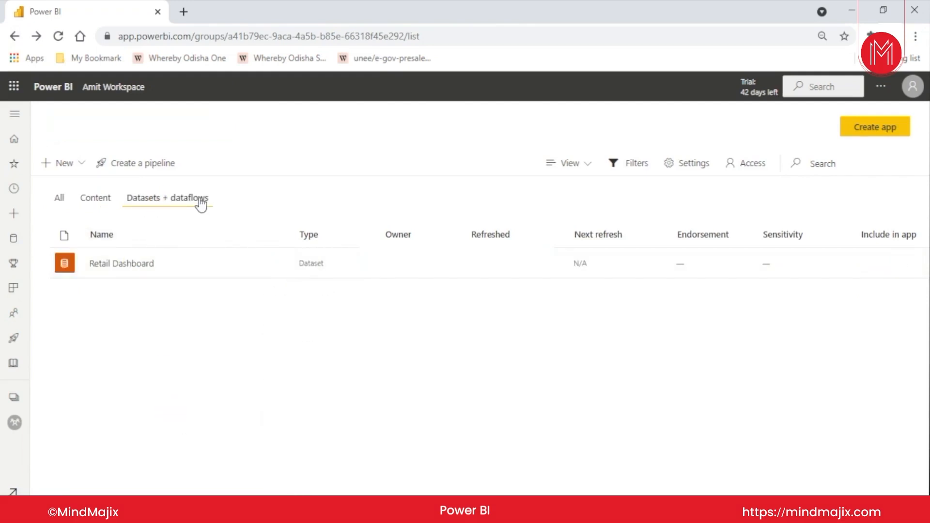
mouse_move(302, 257)
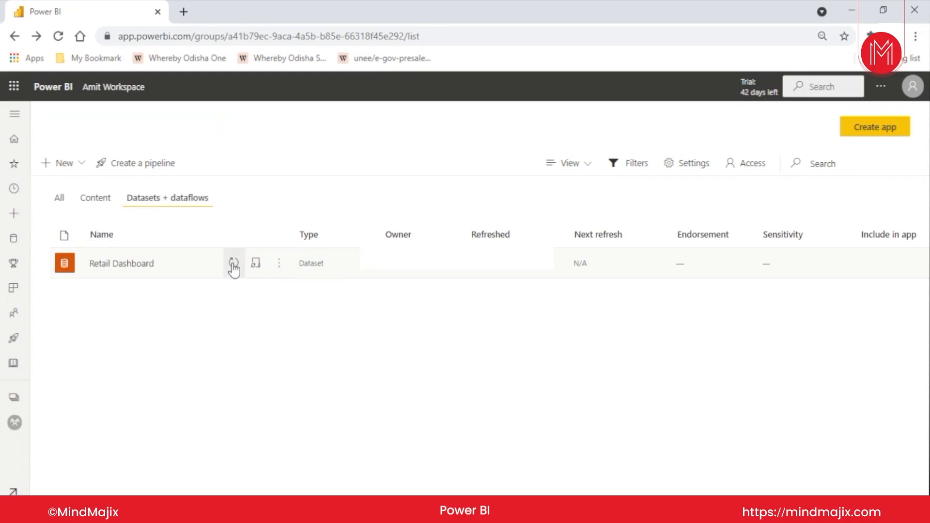
click(280, 264)
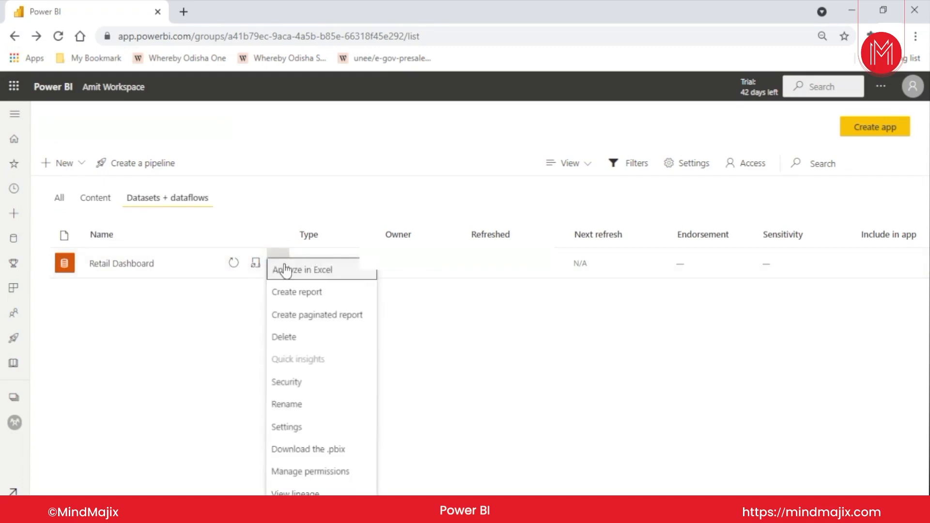
click(289, 385)
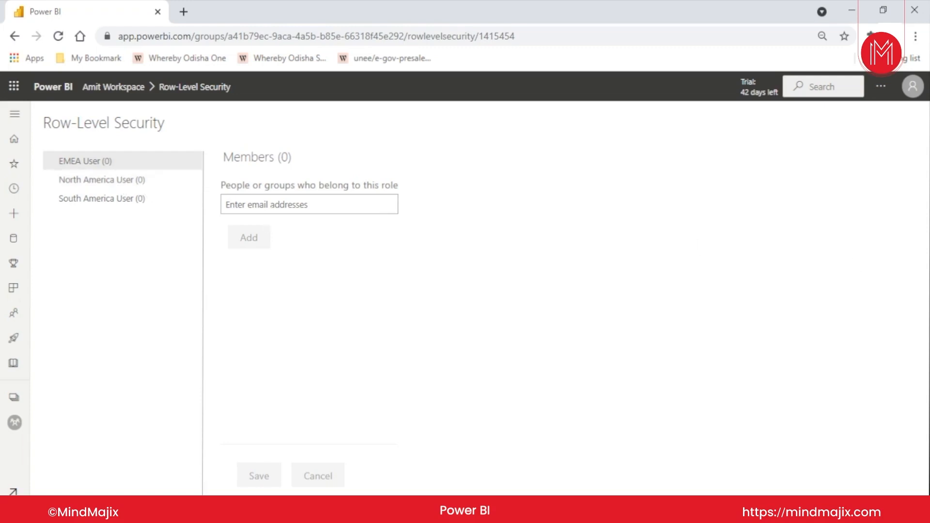
Check the EMEA, North America and South America User roles, then enter a name for EMEA User
click(98, 180)
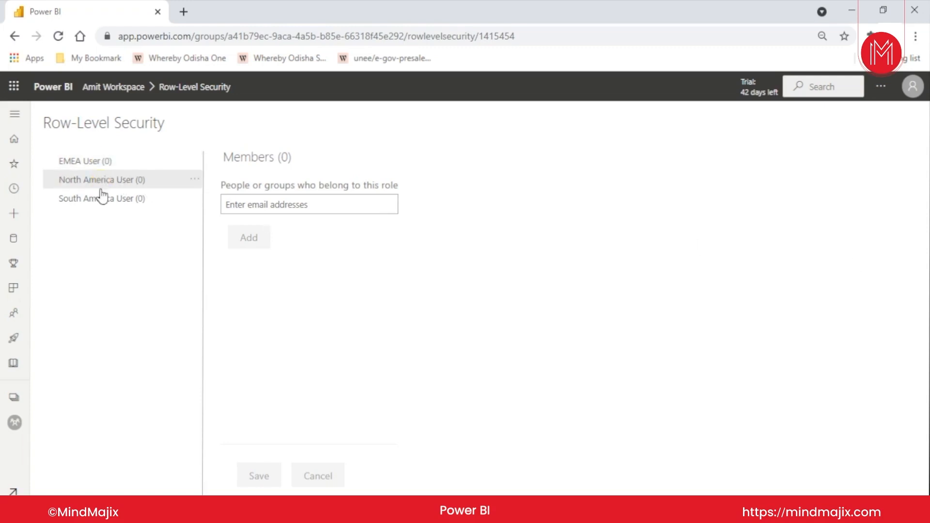
click(101, 198)
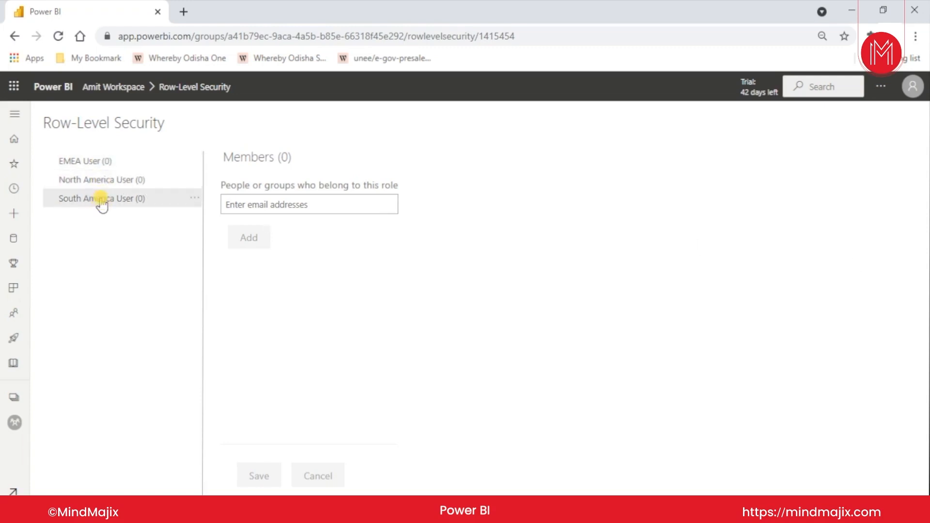
click(102, 166)
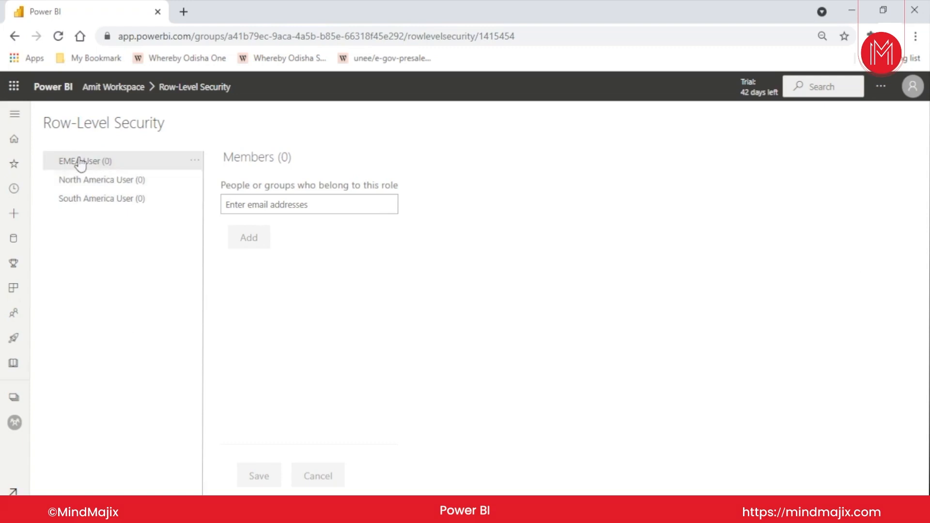
click(74, 183)
click(111, 203)
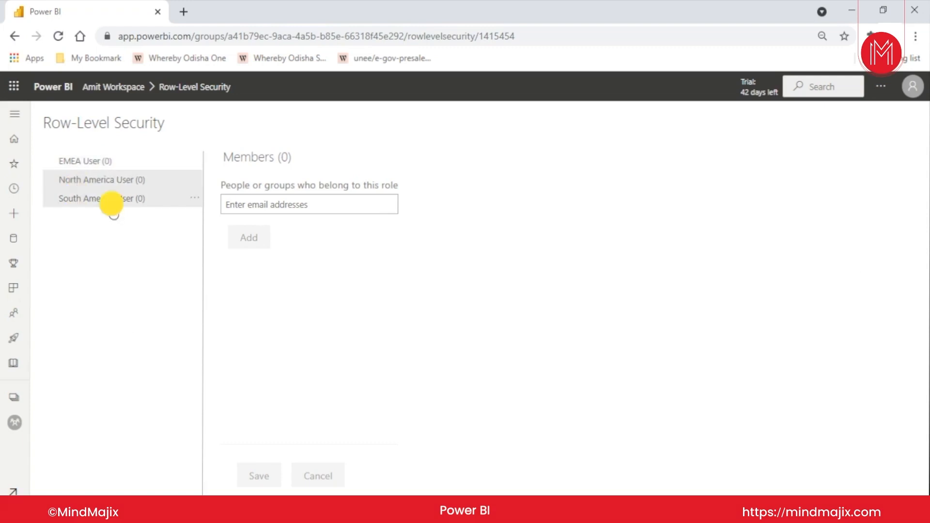
click(100, 161)
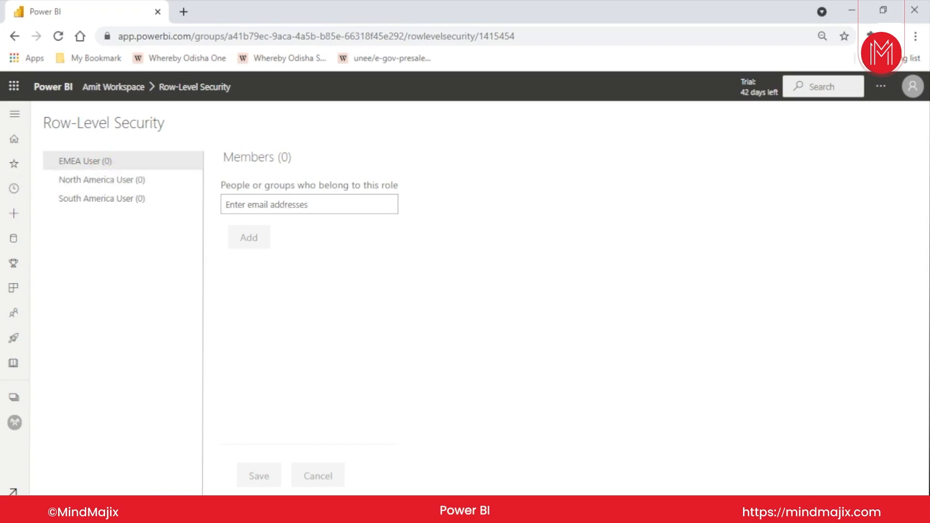
click(279, 204)
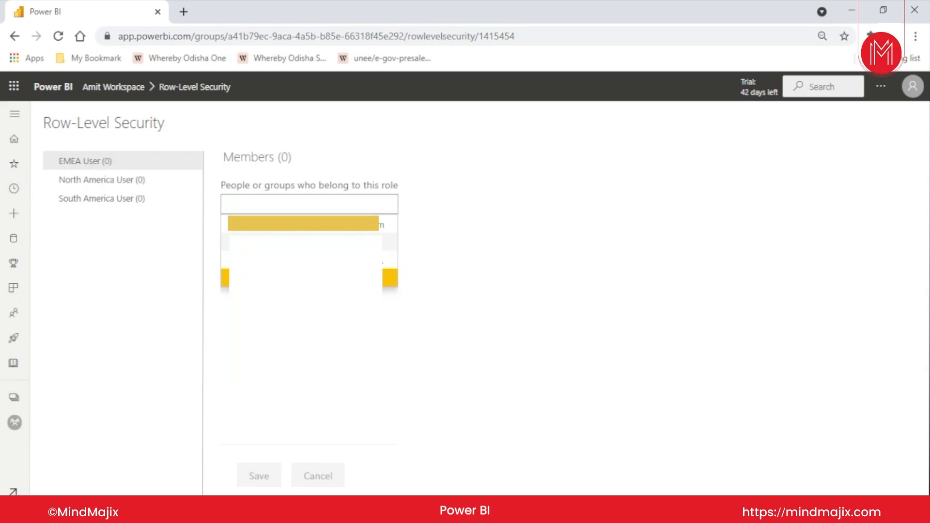
Add the suggested person to the EMEA User role and save it
click(306, 278)
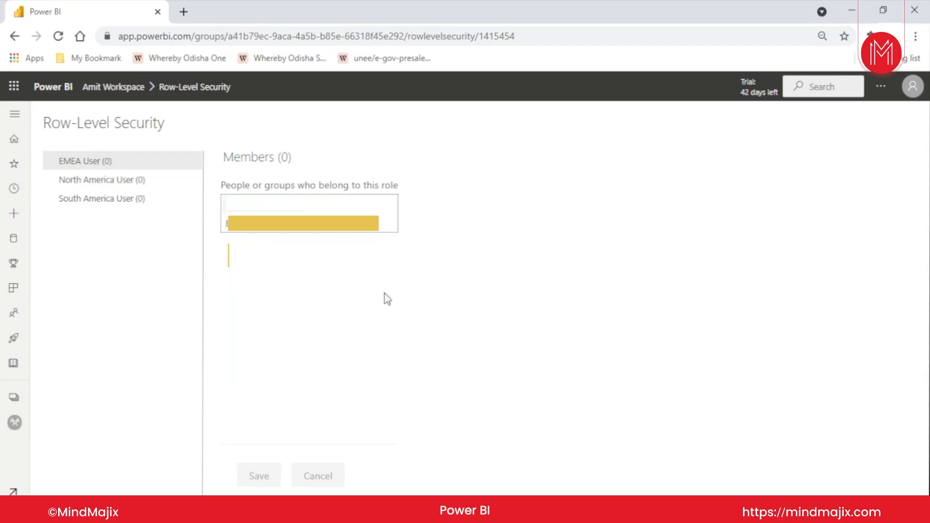
click(249, 256)
click(262, 477)
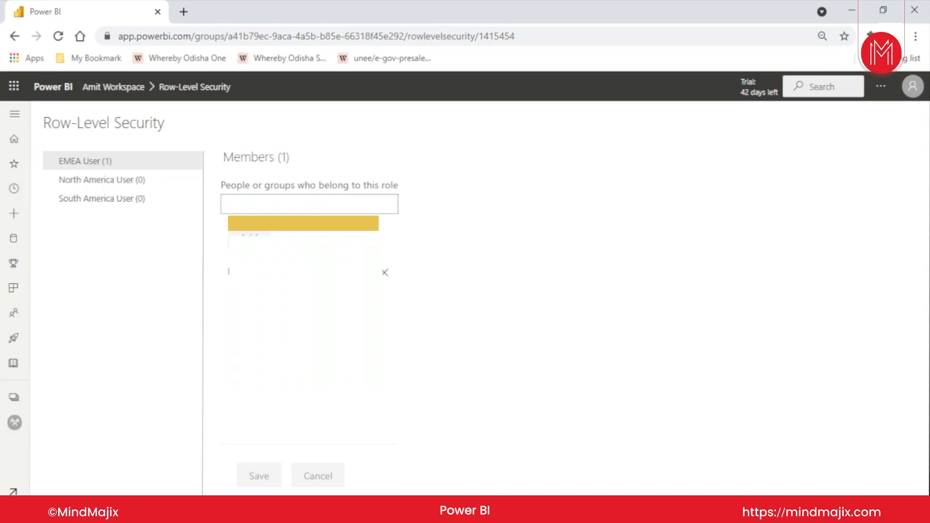
Add a person to North America User, then discard it with Don't Save, leaving that role empty
click(100, 182)
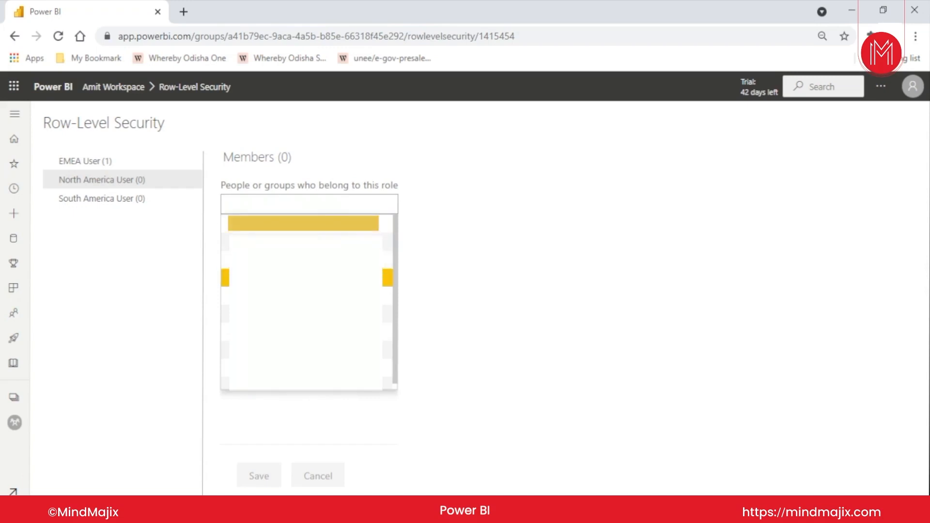
drag(396, 269, 395, 319)
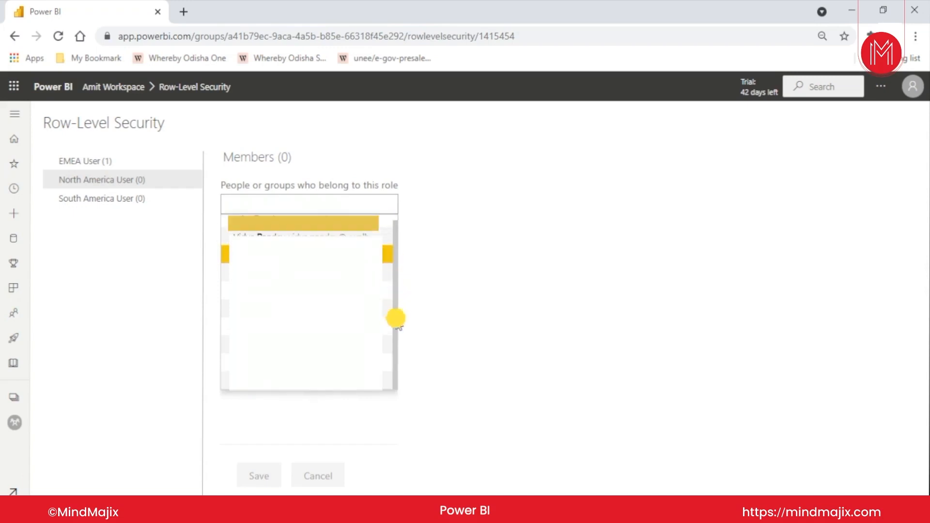
click(347, 389)
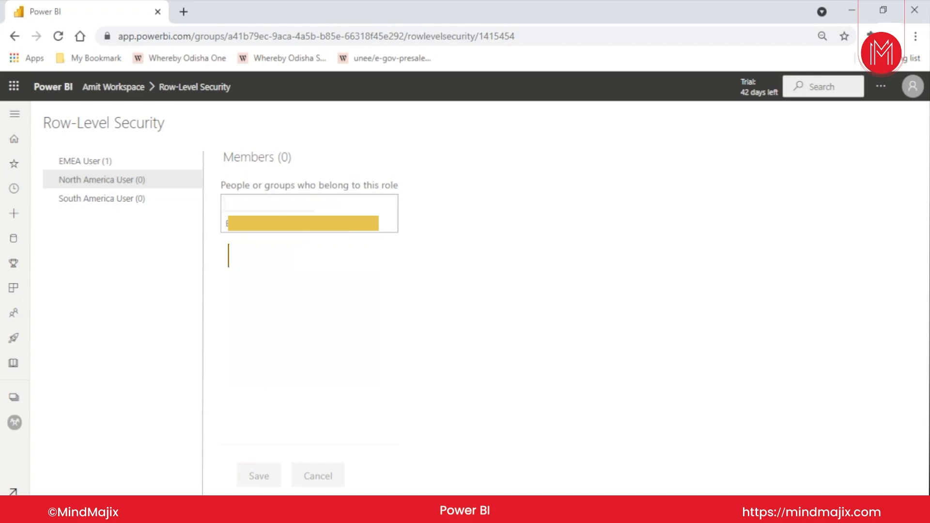
click(229, 256)
click(261, 482)
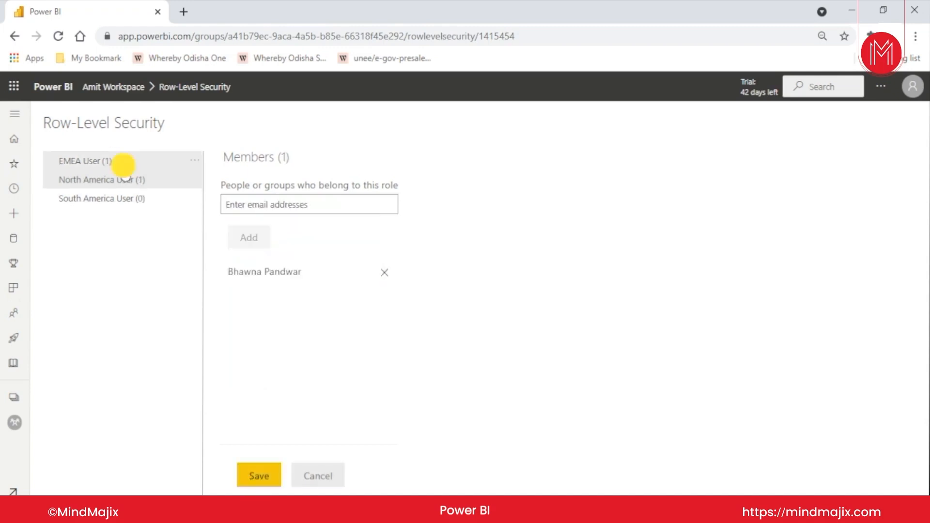
click(125, 176)
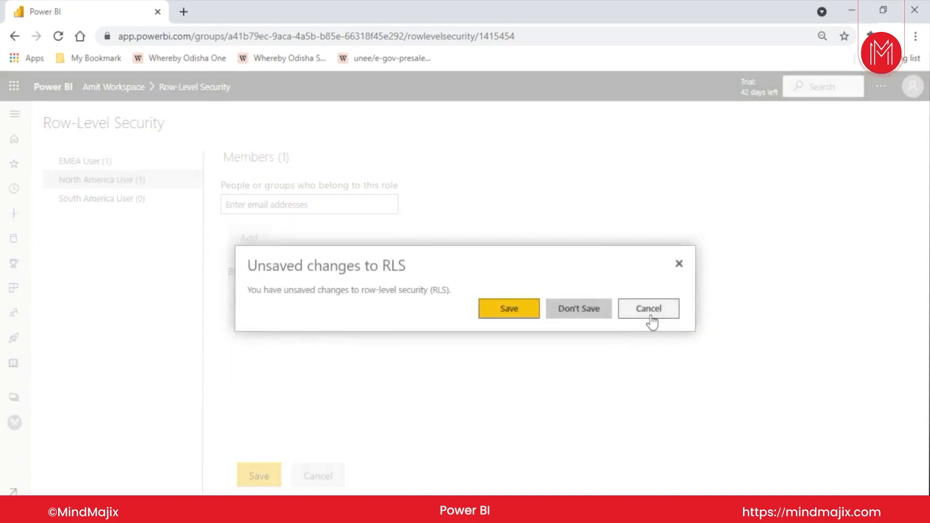
click(597, 320)
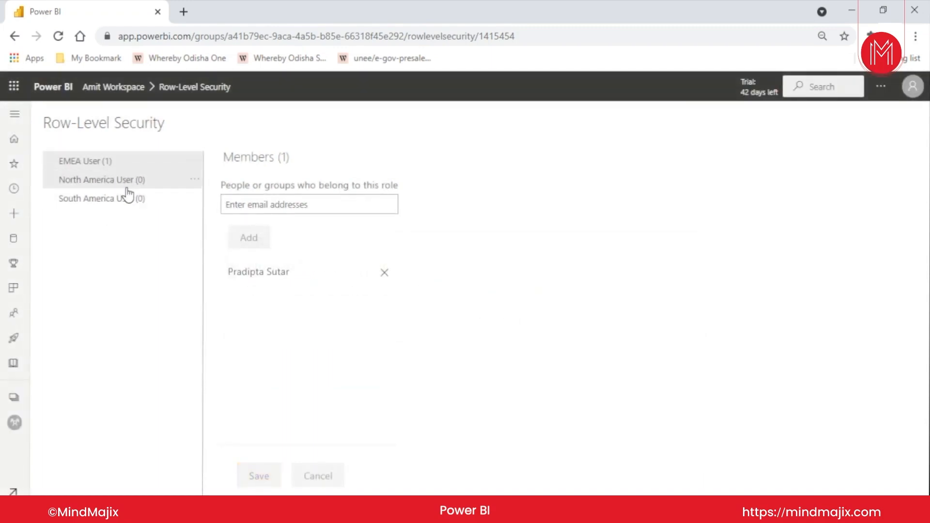
click(105, 181)
click(96, 163)
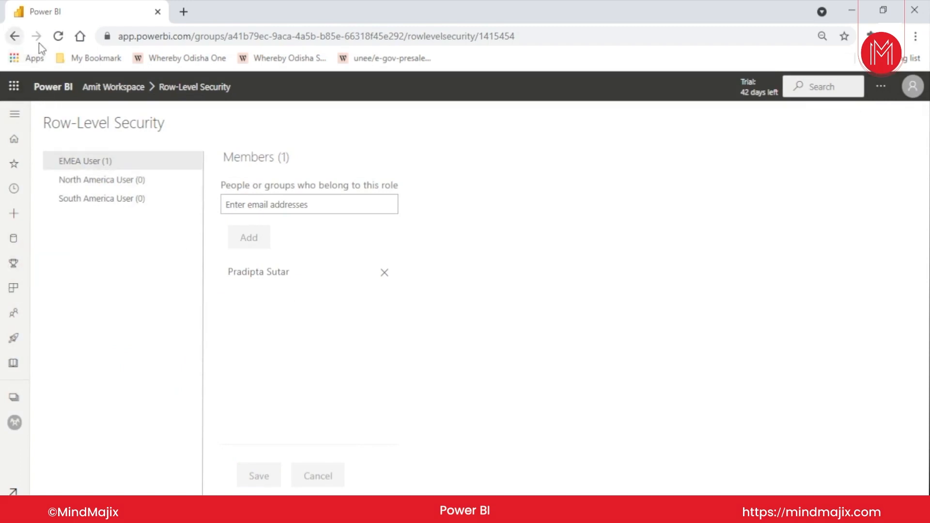
Return to the workspace, go to Home and open the Retail Dashboard card under Favorites + frequents
click(15, 43)
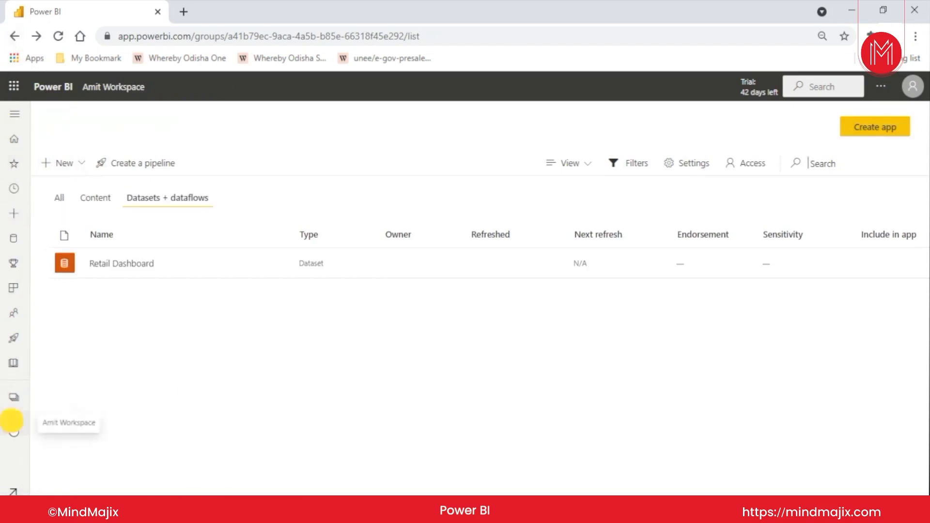
click(10, 392)
click(79, 193)
click(58, 198)
click(16, 143)
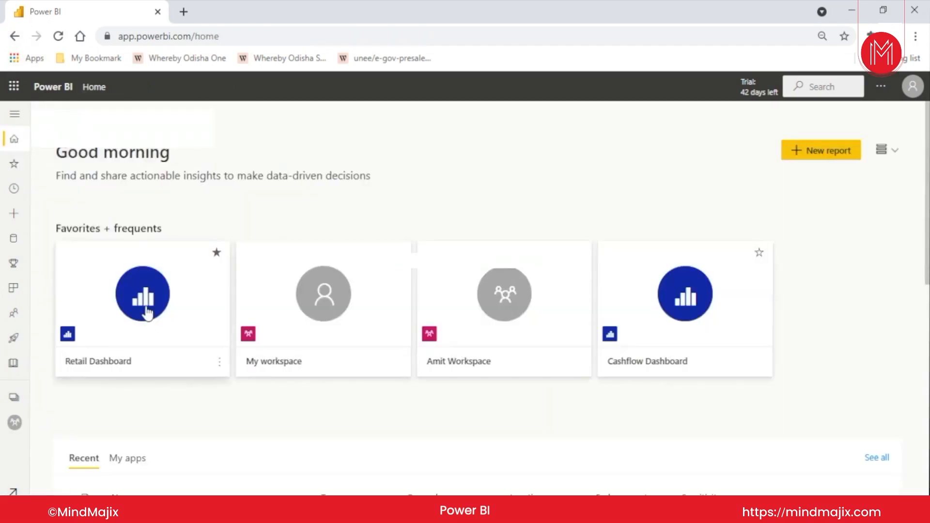
click(147, 313)
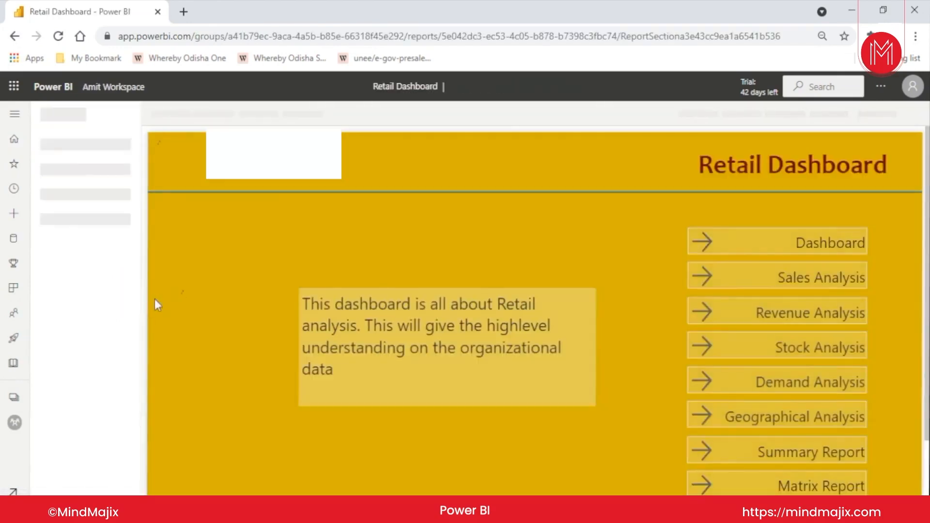
Show the Drill down analysis page (EMEA 4.2K, North America 1.4K orders) and check the signed-in account
click(73, 465)
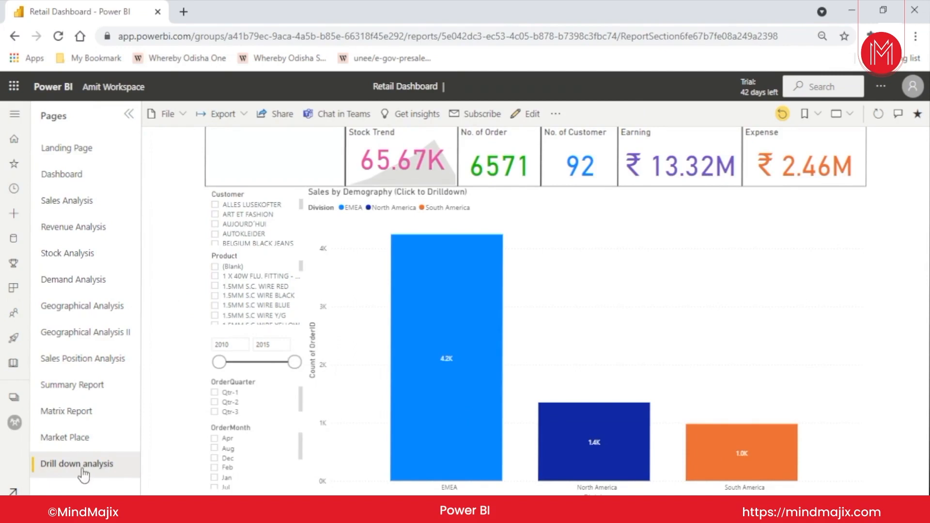
click(912, 87)
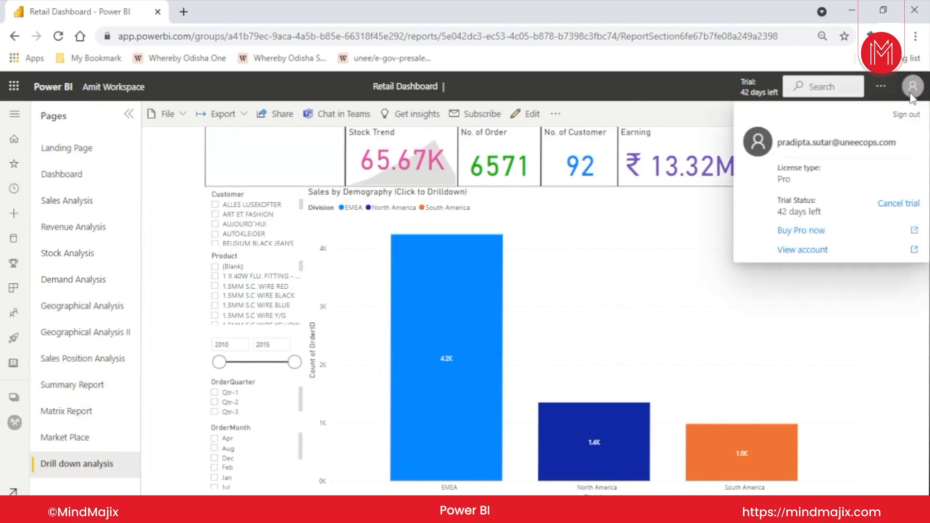
click(690, 97)
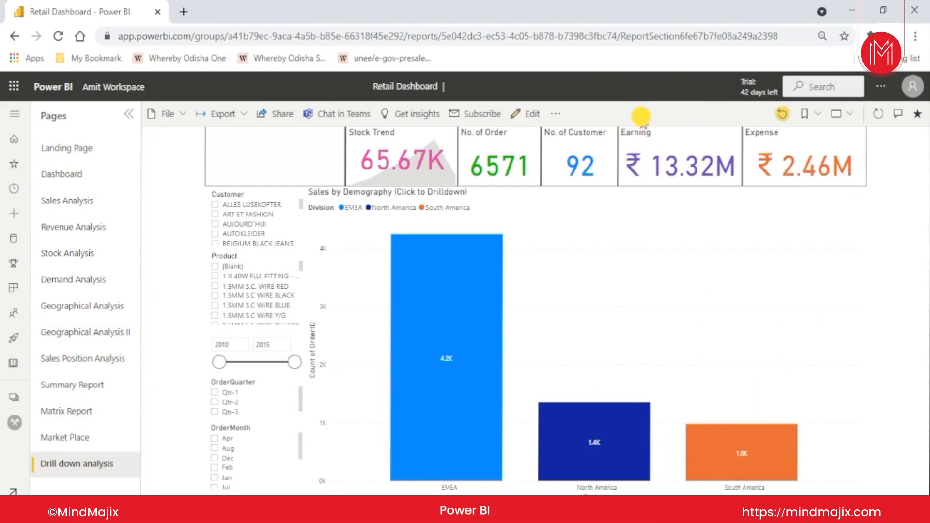
right_click(654, 112)
key(Escape)
click(670, 119)
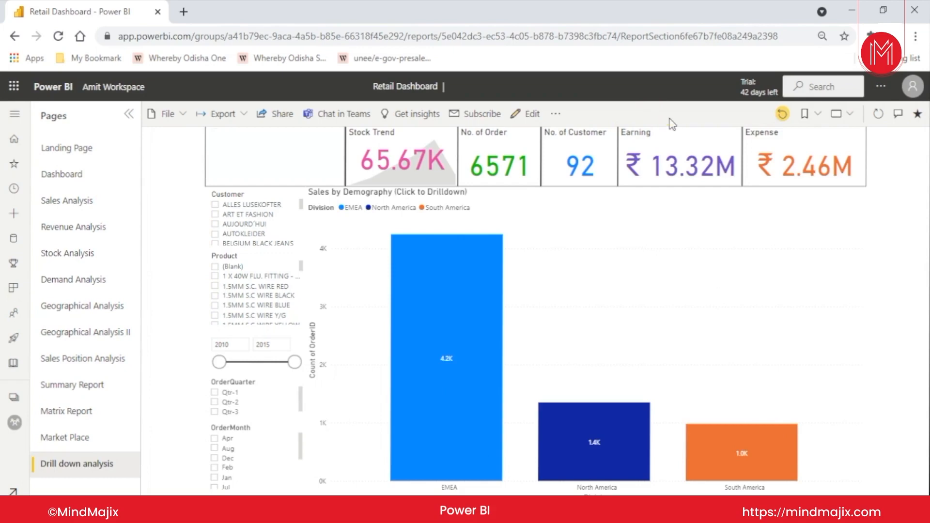